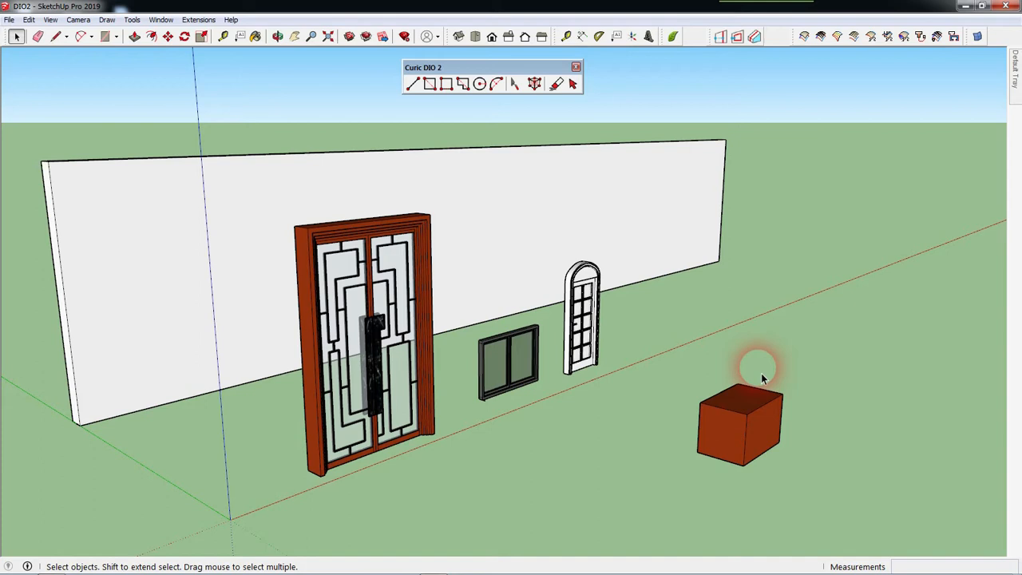
Start a DIO bounding box from the small brown box and stretch it outward along the green axis.
{"action": "left_click", "coordinate": [721, 436]}
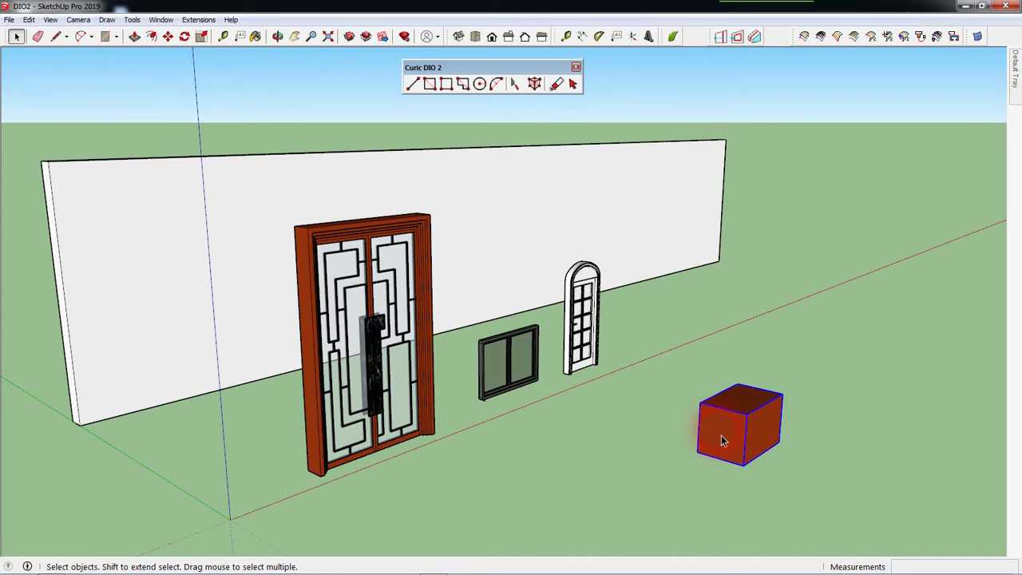
{"action": "left_click", "coordinate": [534, 84]}
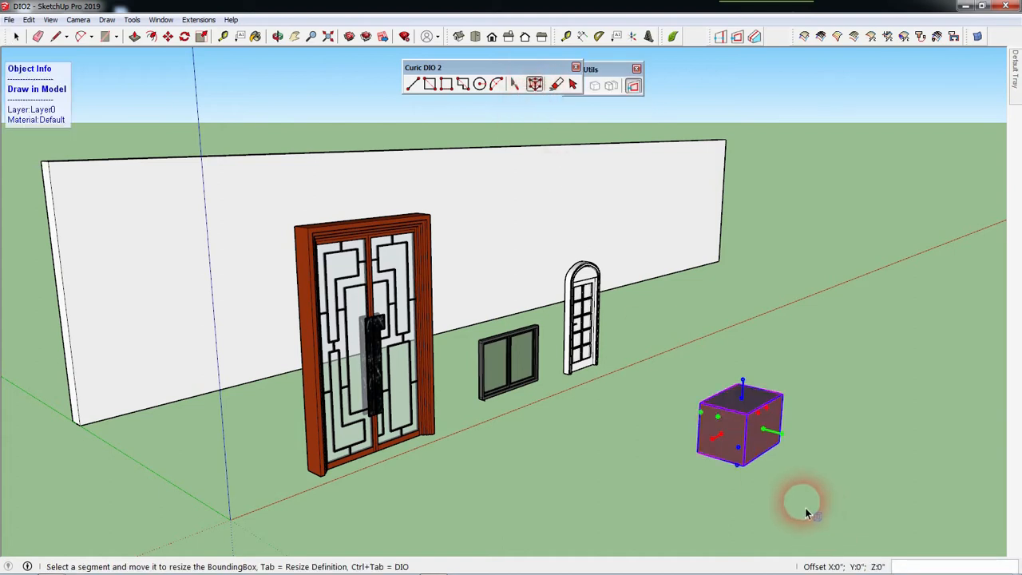
{"action": "scroll", "coordinate": [768, 501], "scroll_direction": "up", "scroll_amount": 3}
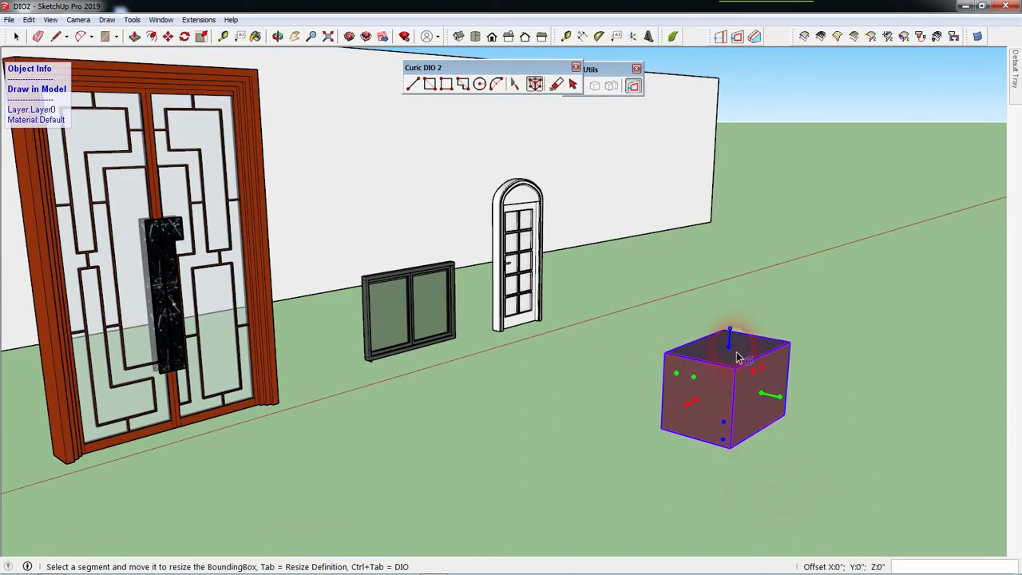
{"action": "middle_click_drag", "start_coordinate": [704, 421], "coordinate": [820, 399]}
{"action": "scroll", "coordinate": [814, 367], "scroll_direction": "up", "scroll_amount": 2}
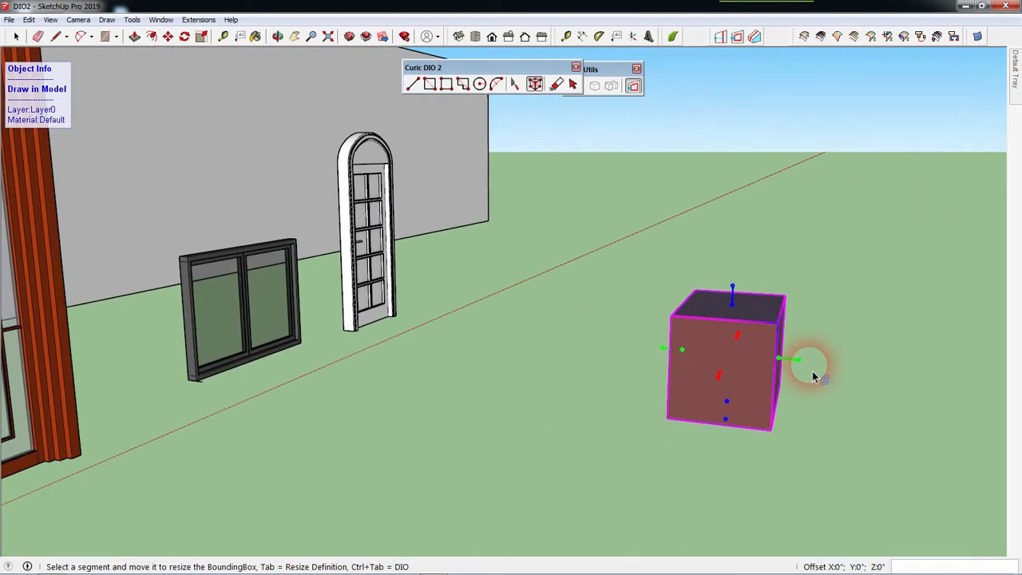
{"action": "middle_click_drag", "start_coordinate": [807, 380], "coordinate": [753, 406]}
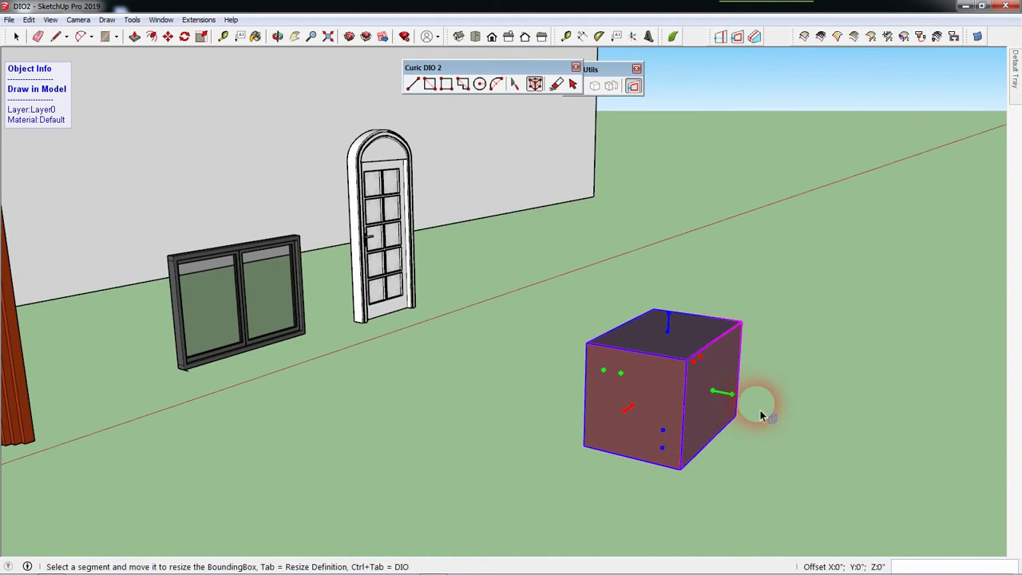
{"action": "left_click", "coordinate": [730, 397]}
{"action": "left_click_drag", "start_coordinate": [731, 396], "coordinate": [939, 433]}
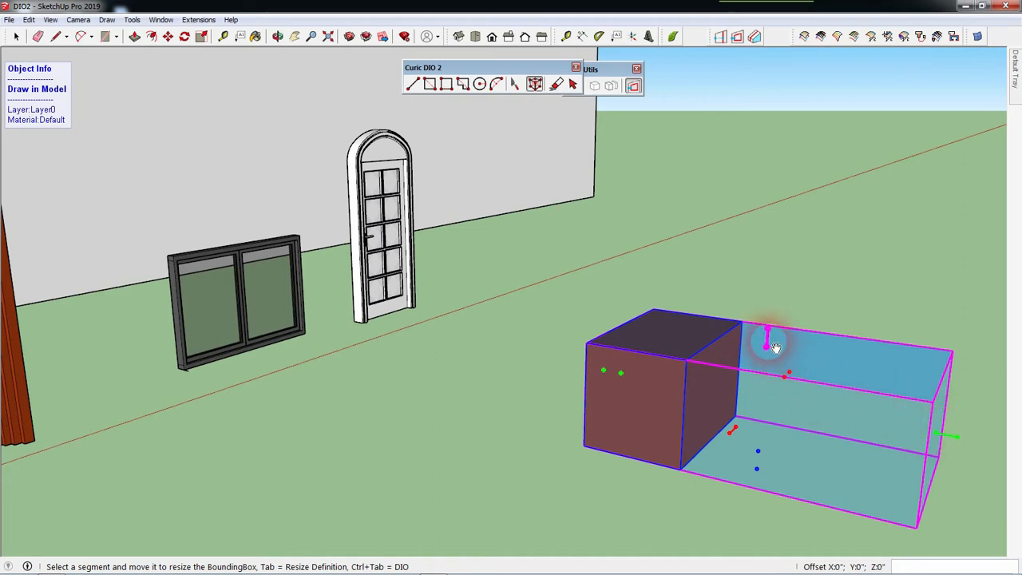
Raise the bounding box's upper face along the blue axis, well above the brown box.
{"action": "mouse_move", "coordinate": [769, 343]}
{"action": "left_mouse_down"}
{"action": "mouse_move", "coordinate": [774, 265]}
{"action": "mouse_move", "coordinate": [775, 273]}
{"action": "mouse_move", "coordinate": [767, 279]}
{"action": "mouse_move", "coordinate": [765, 224]}
{"action": "left_mouse_up"}
{"action": "scroll", "coordinate": [771, 276], "scroll_direction": "down", "scroll_amount": 3}
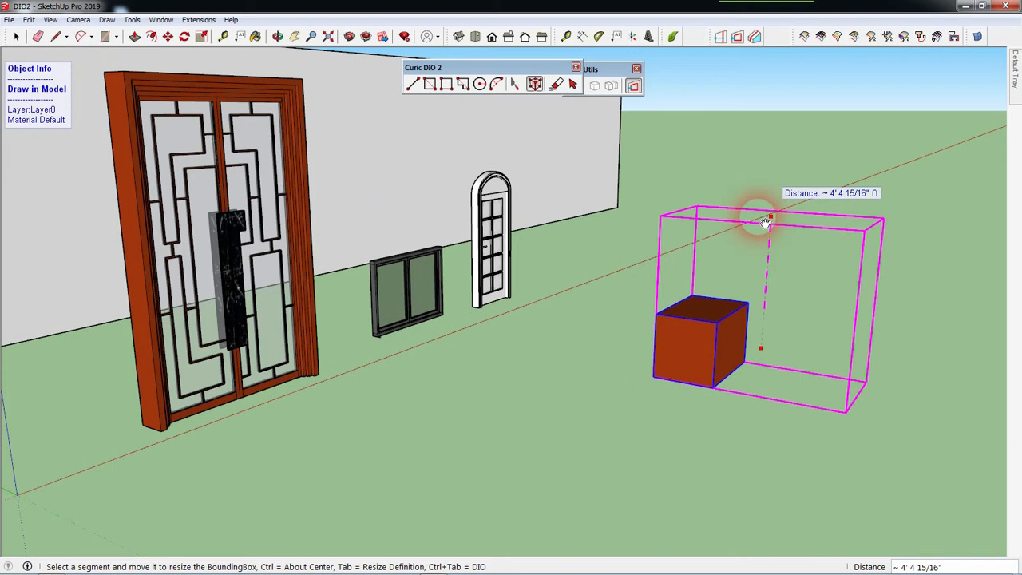
{"action": "left_click_drag", "start_coordinate": [765, 225], "coordinate": [760, 285]}
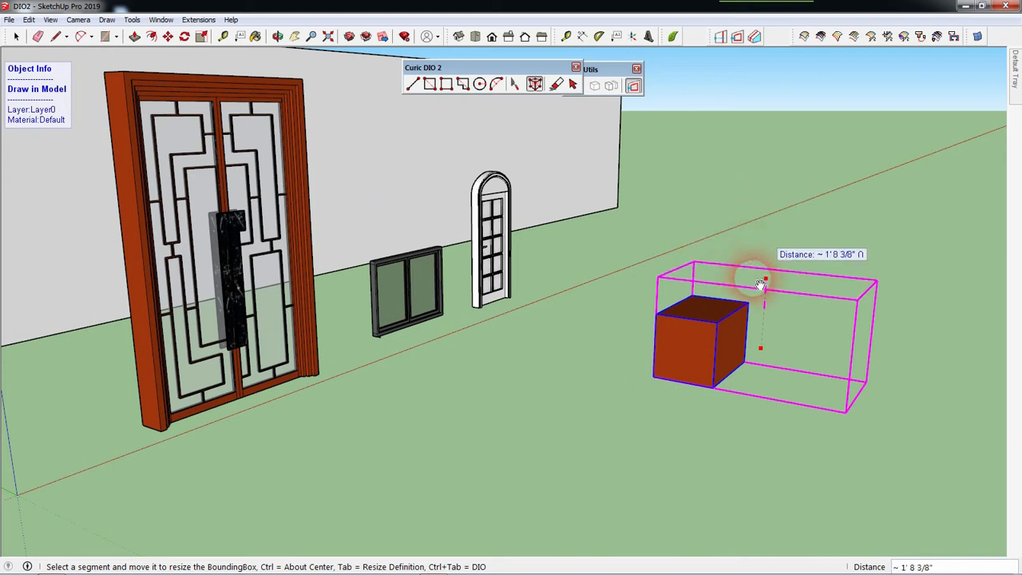
{"action": "key", "text": "Return"}
Reduce the bounding box's depth along the red axis and create the solid box from it.
{"action": "middle_click_drag", "start_coordinate": [732, 320], "coordinate": [609, 430]}
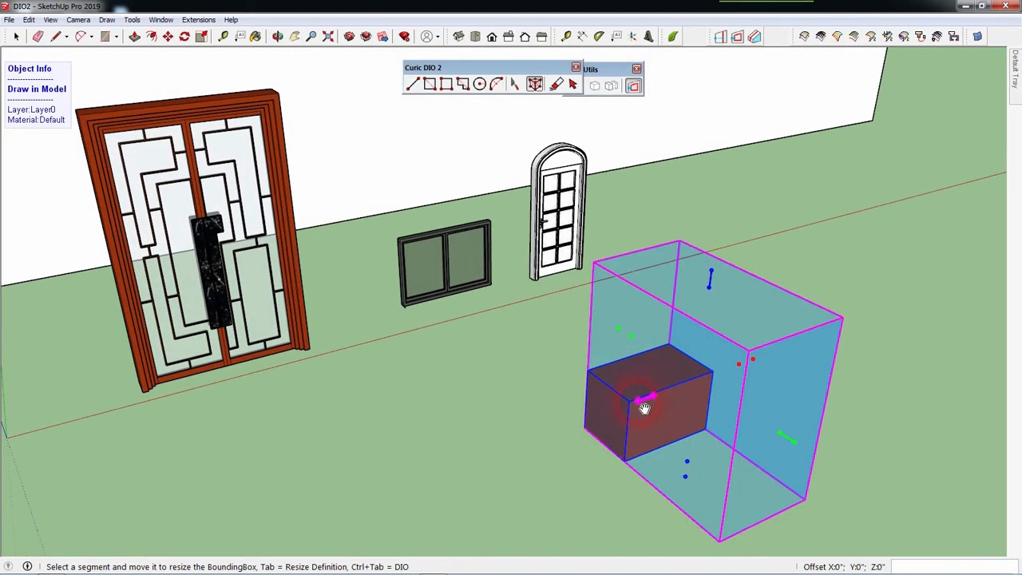
{"action": "left_click_drag", "start_coordinate": [645, 408], "coordinate": [692, 392]}
{"action": "middle_click_drag", "start_coordinate": [655, 403], "coordinate": [725, 256]}
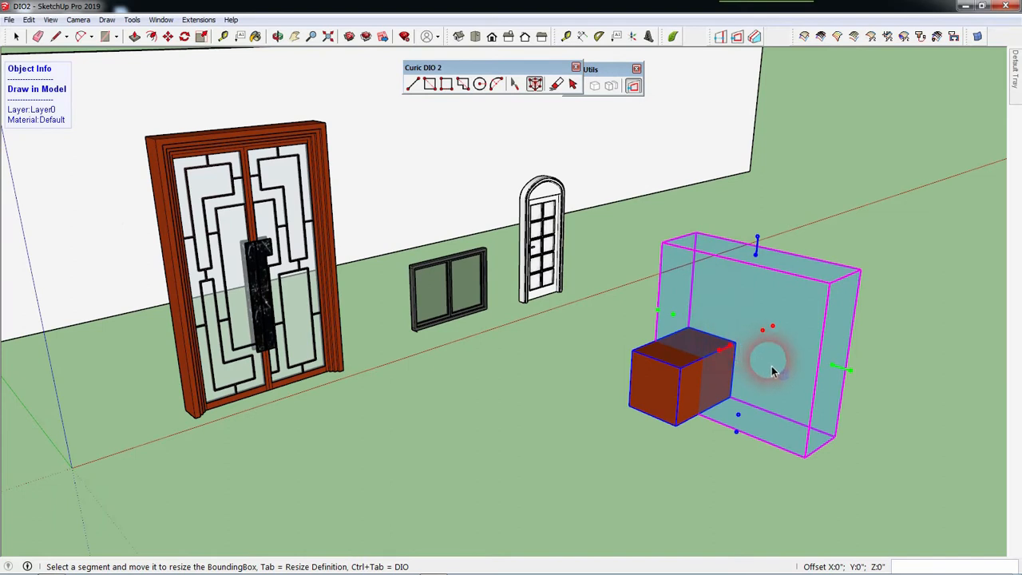
{"action": "left_click", "coordinate": [850, 230]}
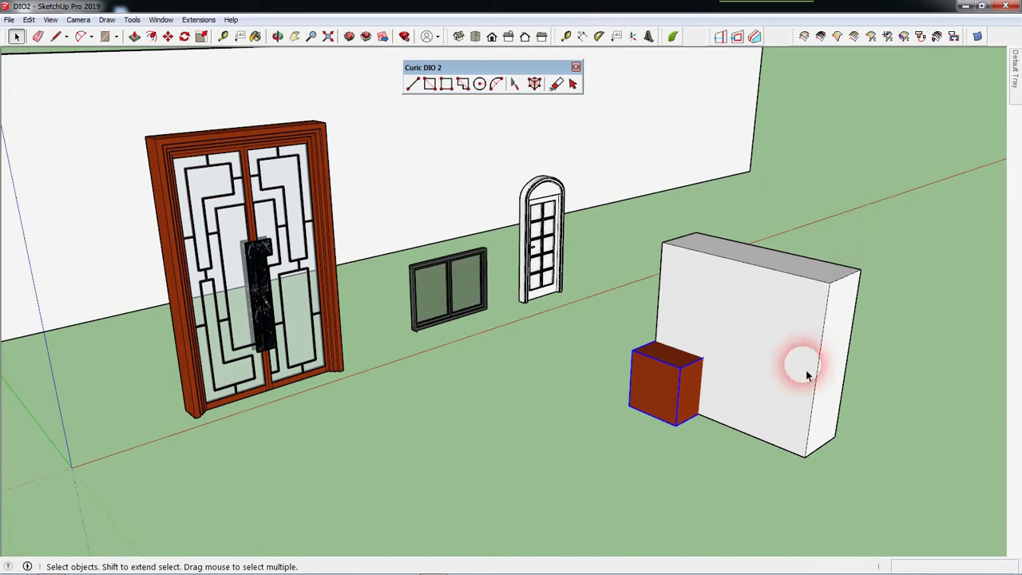
Delete the new white box beside the small brown box.
{"action": "left_click", "coordinate": [767, 361]}
{"action": "left_click", "coordinate": [682, 437]}
{"action": "left_click", "coordinate": [751, 374]}
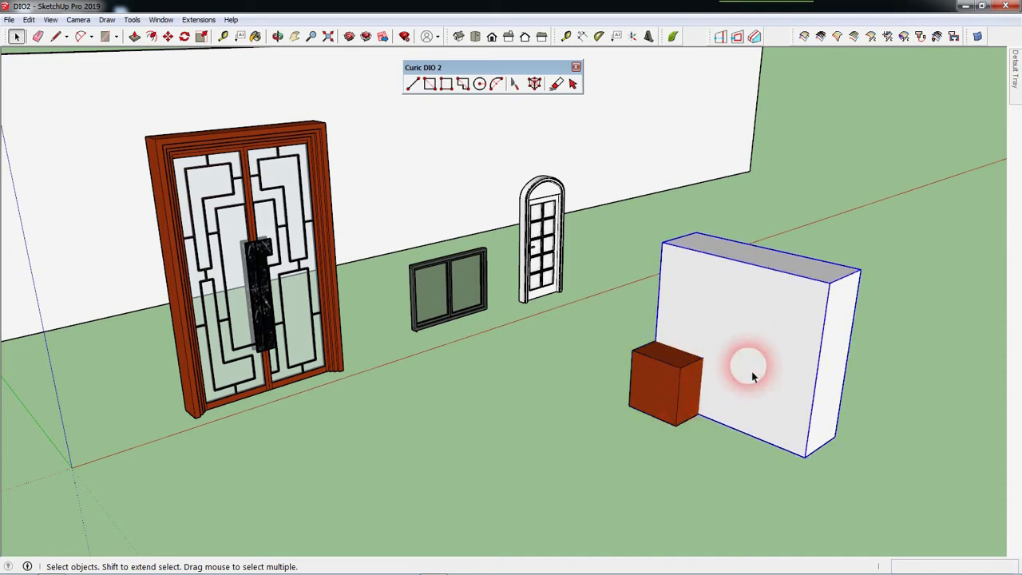
{"action": "key", "text": "Delete"}
Select all geometry of the large double door and start a component definition named Door.
{"action": "mouse_move", "coordinate": [954, 570]}
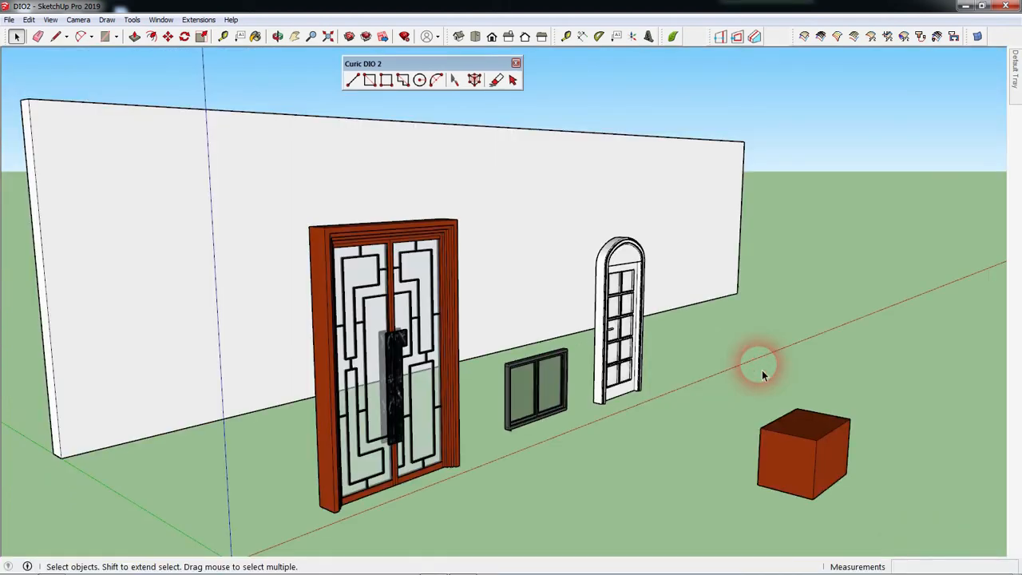
{"action": "scroll", "coordinate": [782, 260], "scroll_direction": "down", "scroll_amount": 2}
{"action": "middle_click_drag", "start_coordinate": [813, 288], "coordinate": [607, 456]}
{"action": "middle_click_drag", "start_coordinate": [535, 327], "coordinate": [449, 334]}
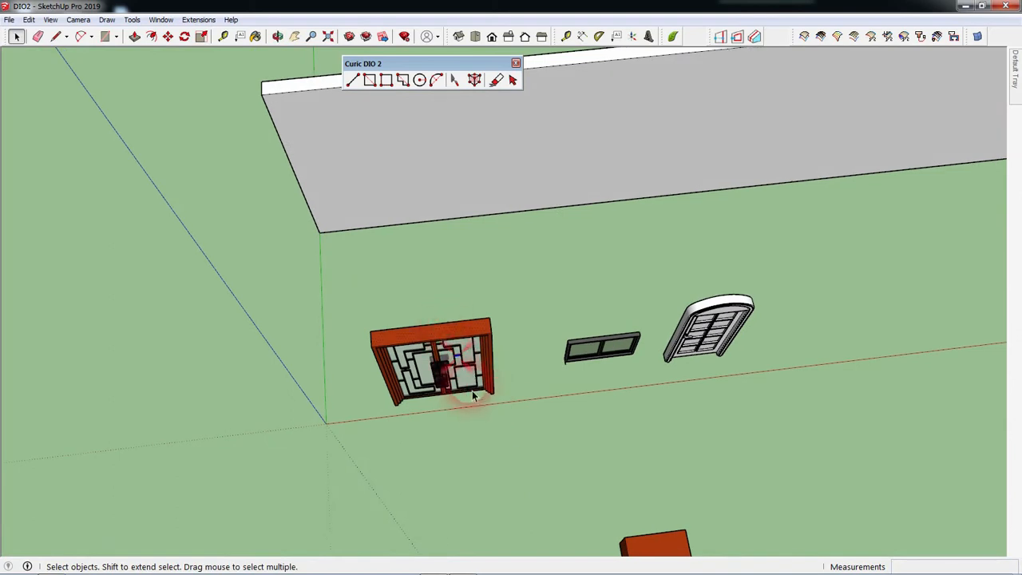
{"action": "scroll", "coordinate": [471, 391], "scroll_direction": "up", "scroll_amount": 2}
{"action": "left_click_drag", "start_coordinate": [551, 436], "coordinate": [292, 312]}
{"action": "middle_click_drag", "start_coordinate": [292, 312], "coordinate": [500, 336]}
{"action": "right_click", "coordinate": [480, 343]}
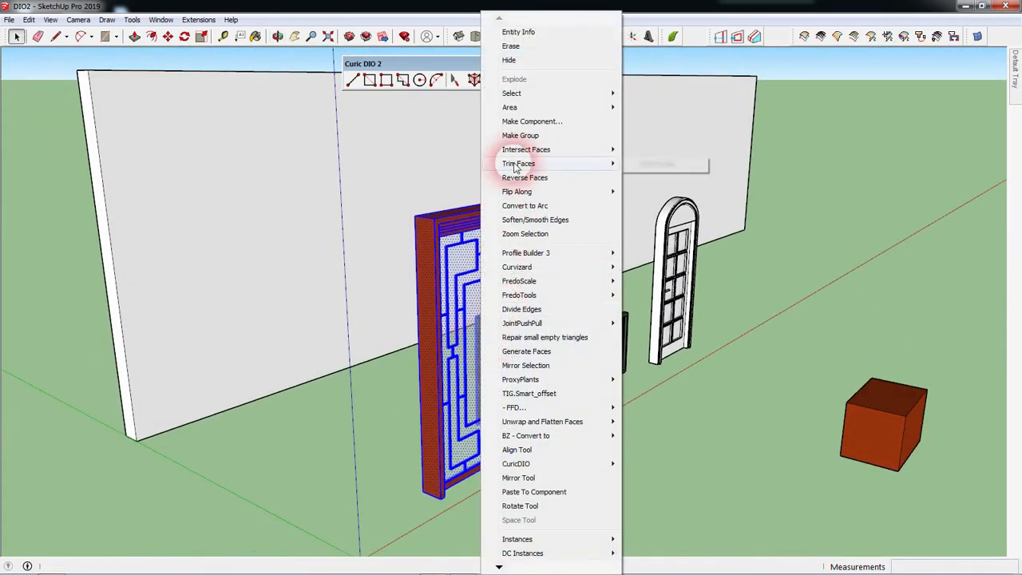
{"action": "left_click", "coordinate": [533, 121]}
{"action": "left_click", "coordinate": [775, 153]}
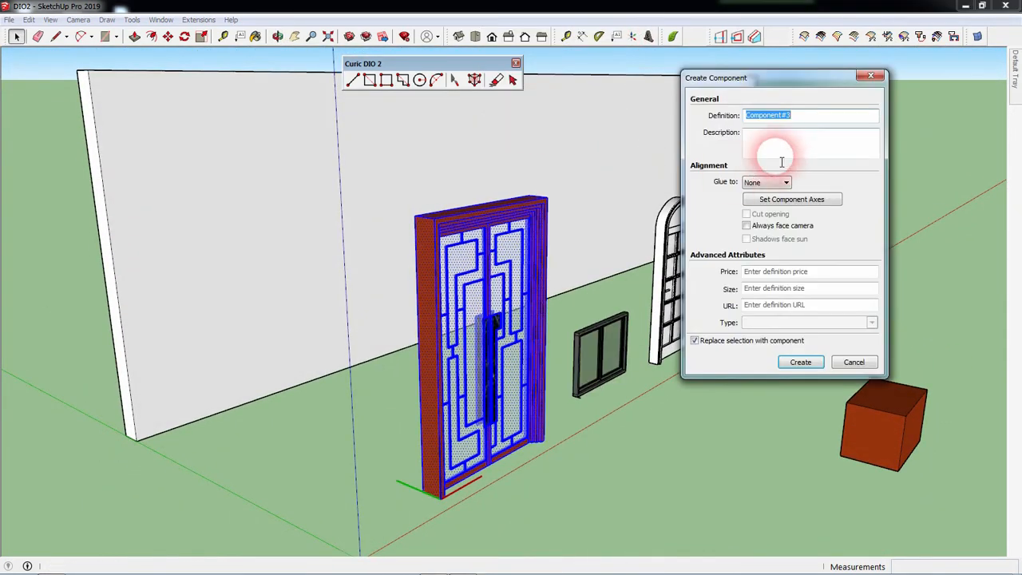
{"action": "type", "text": "Door"}
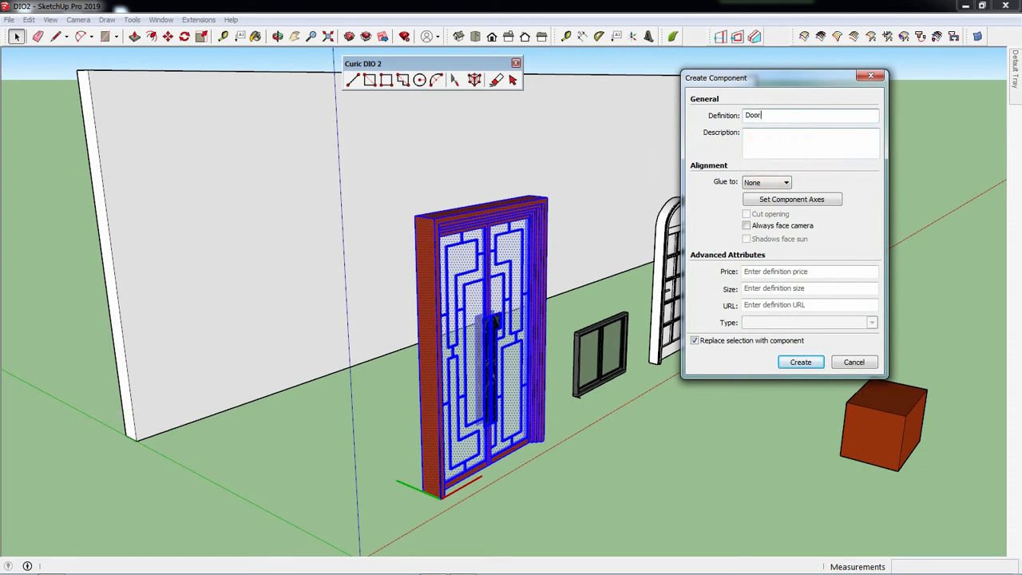
Set the component axes origin at the door frame's lower front corner and create the component.
{"action": "left_click", "coordinate": [787, 202]}
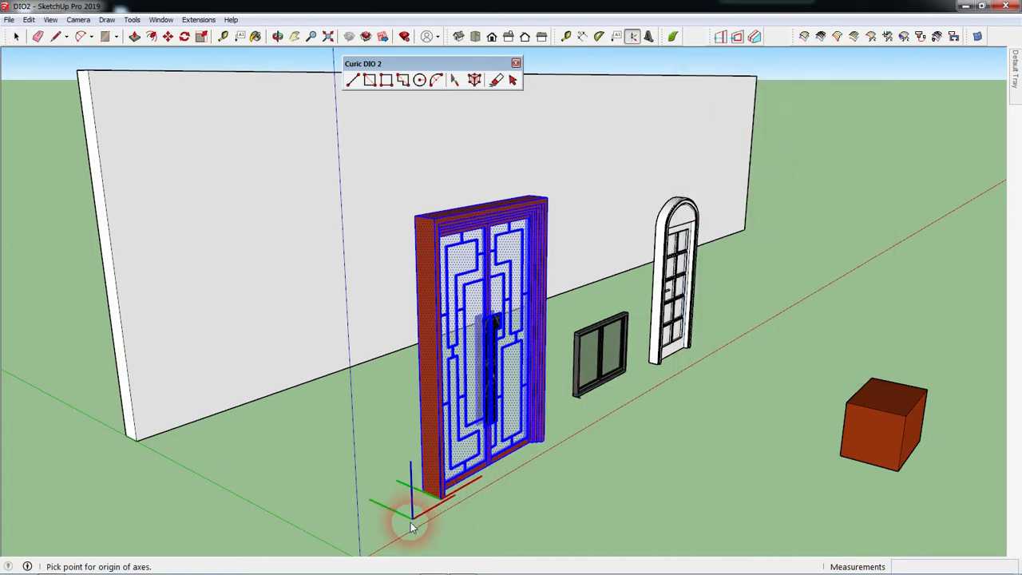
{"action": "scroll", "coordinate": [456, 503], "scroll_direction": "up", "scroll_amount": 4}
{"action": "scroll", "coordinate": [456, 503], "scroll_direction": "up", "scroll_amount": 3}
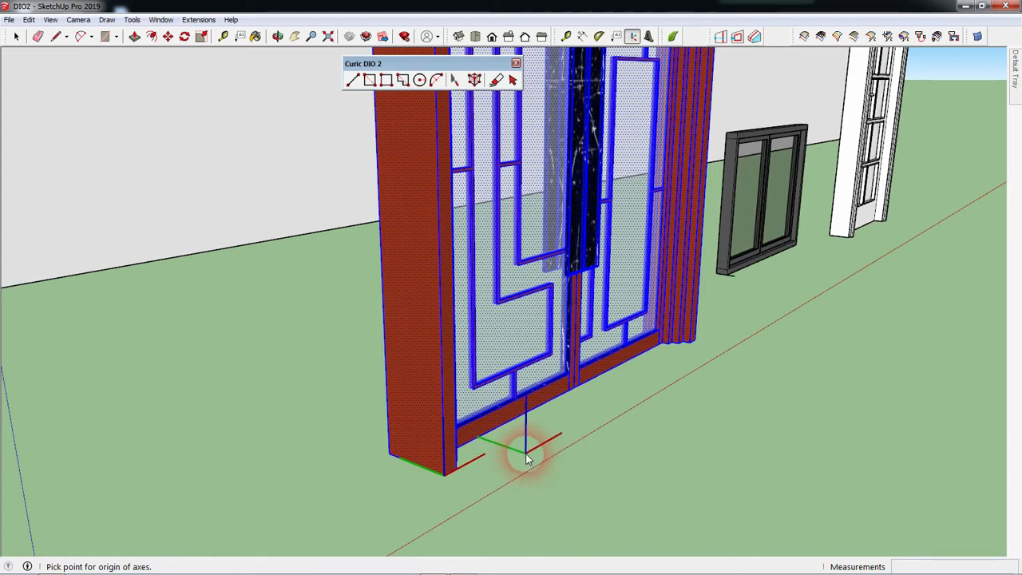
{"action": "double_click", "coordinate": [444, 472]}
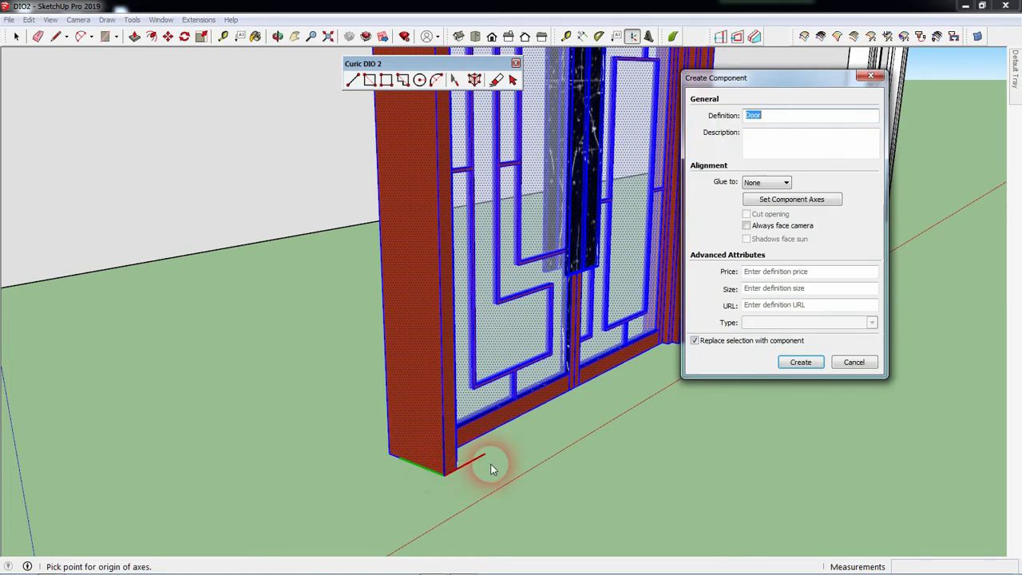
{"action": "left_click", "coordinate": [798, 362]}
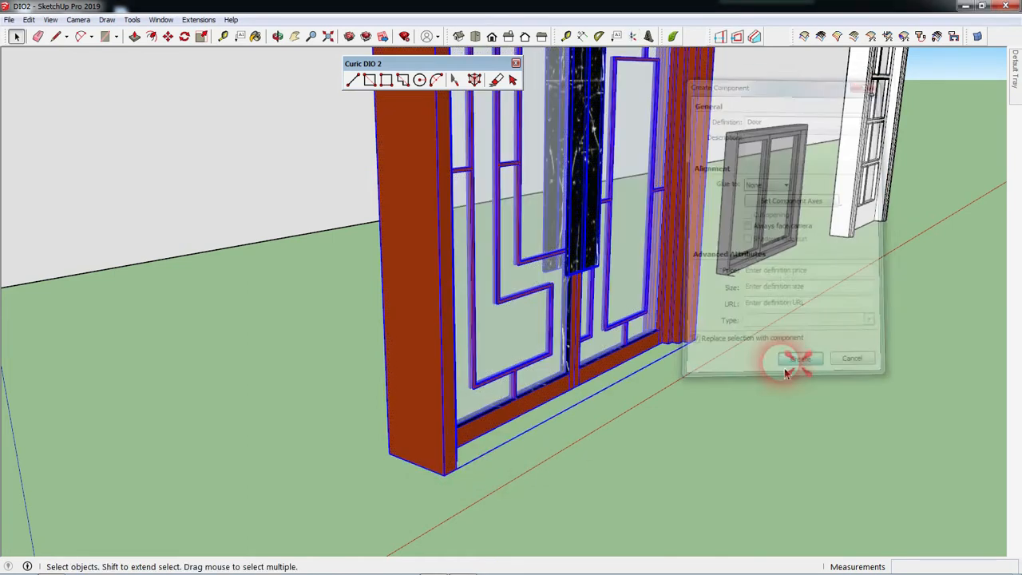
Deselect the door and purge unused components from the model.
{"action": "scroll", "coordinate": [389, 556], "scroll_direction": "down", "scroll_amount": 6}
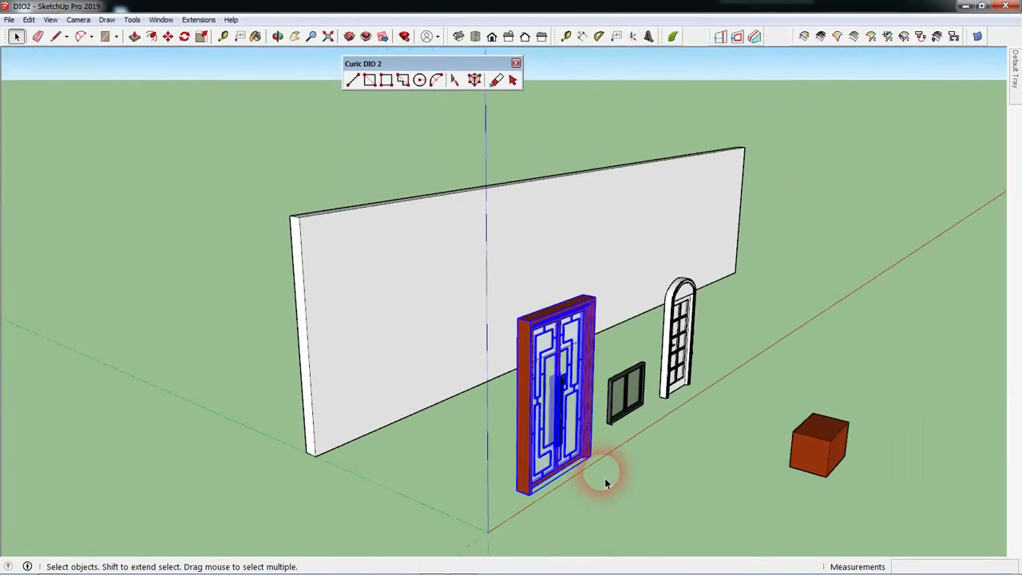
{"action": "scroll", "coordinate": [558, 469], "scroll_direction": "up", "scroll_amount": 2}
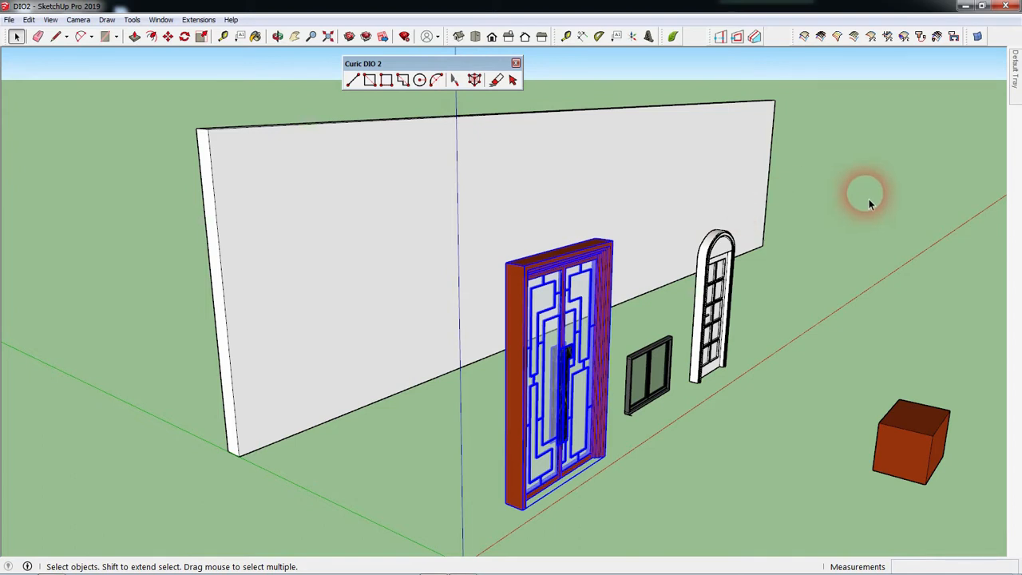
{"action": "left_click", "coordinate": [851, 218]}
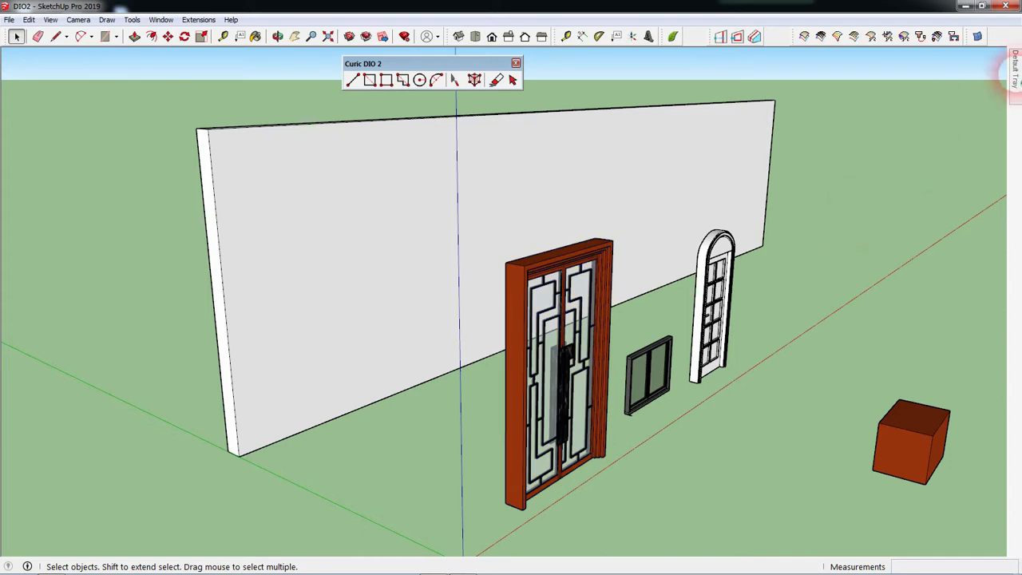
{"action": "mouse_move", "coordinate": [1016, 77]}
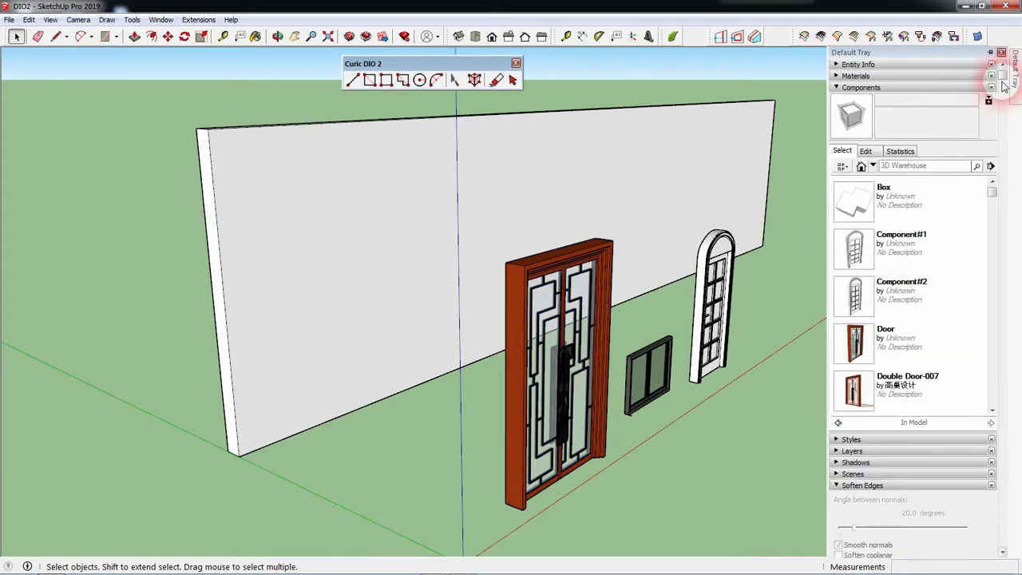
{"action": "left_click", "coordinate": [990, 166]}
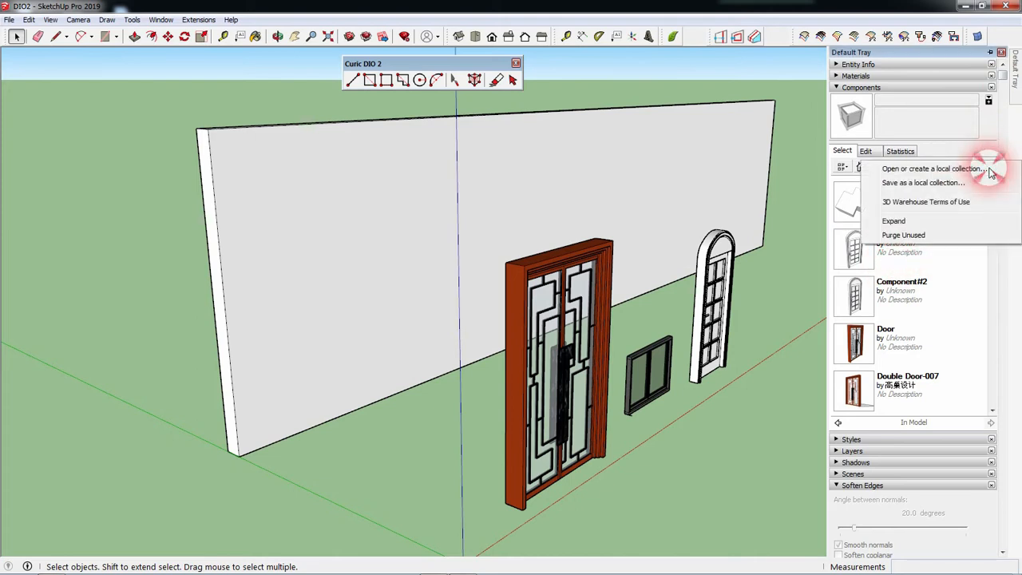
{"action": "left_click", "coordinate": [903, 234]}
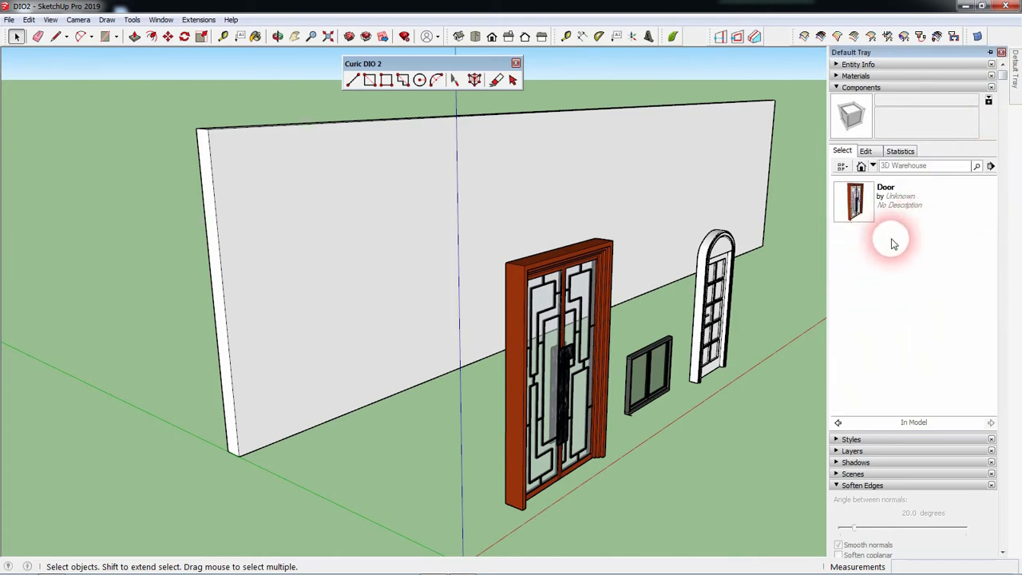
Insert a Door component at the base edge of the wall and cut its opening through the wall with the DIO bounding box.
{"action": "left_click", "coordinate": [855, 203]}
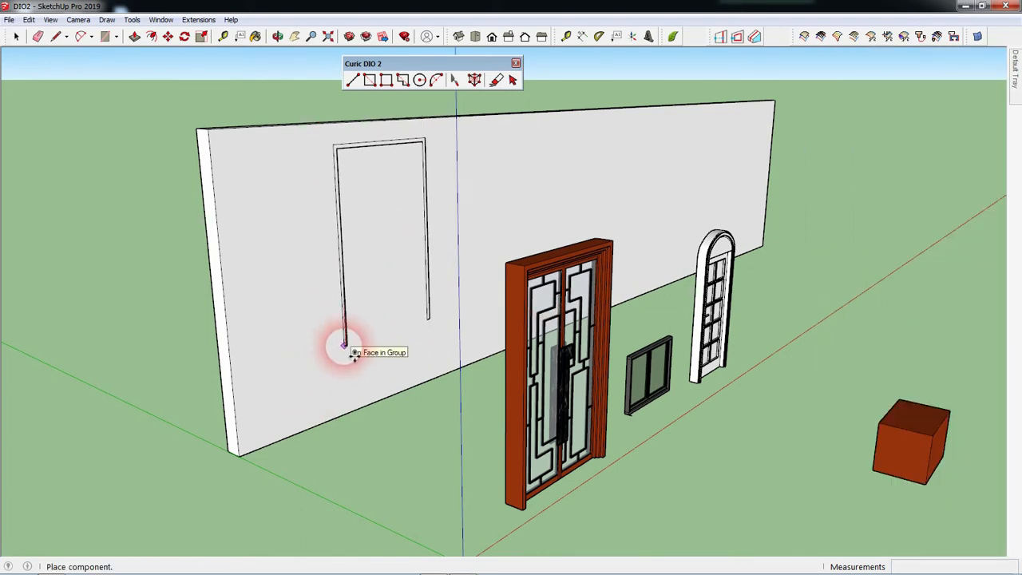
{"action": "left_click", "coordinate": [318, 424]}
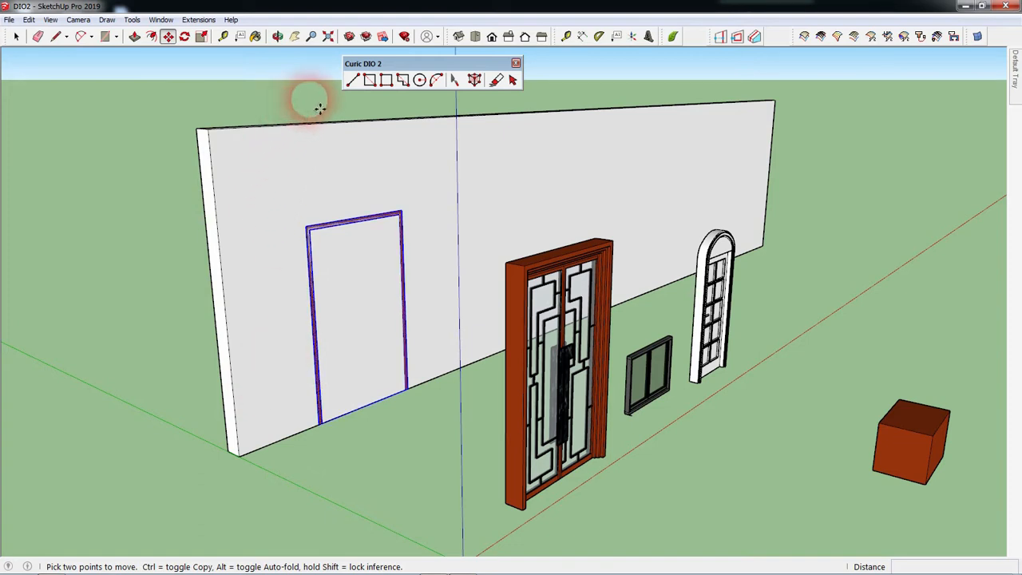
{"action": "left_click", "coordinate": [474, 81]}
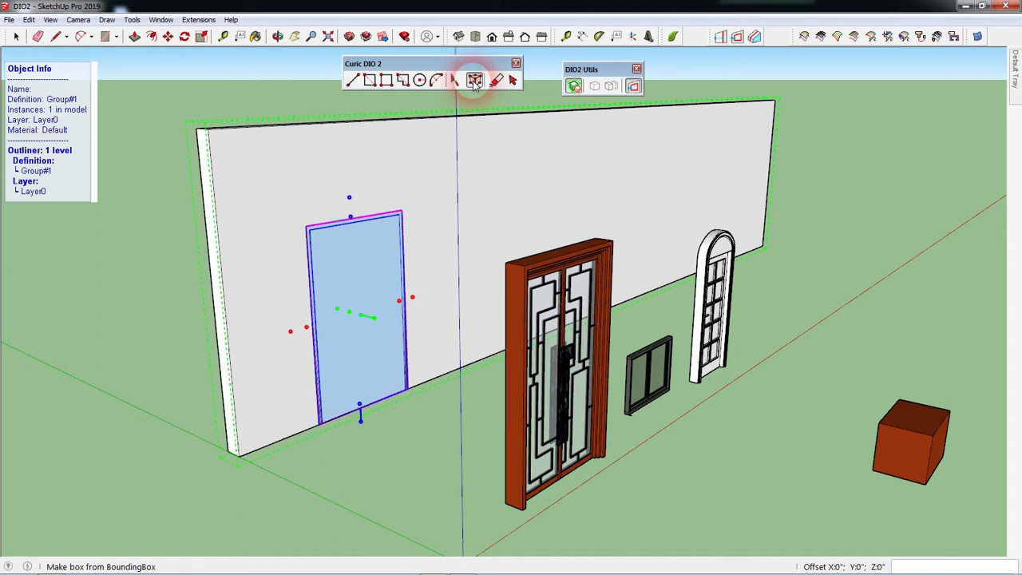
{"action": "left_click", "coordinate": [474, 81]}
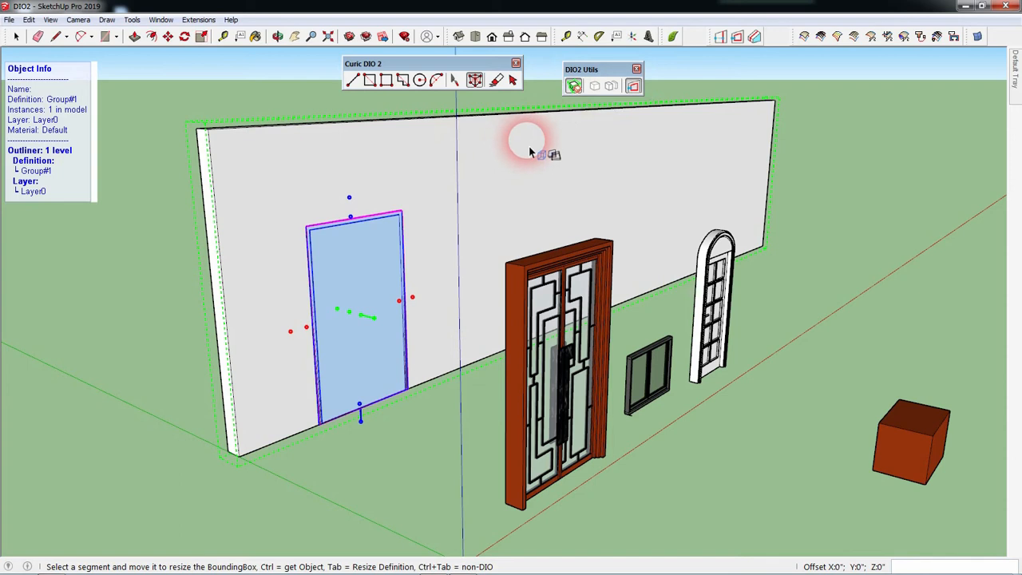
{"action": "left_click", "coordinate": [574, 87]}
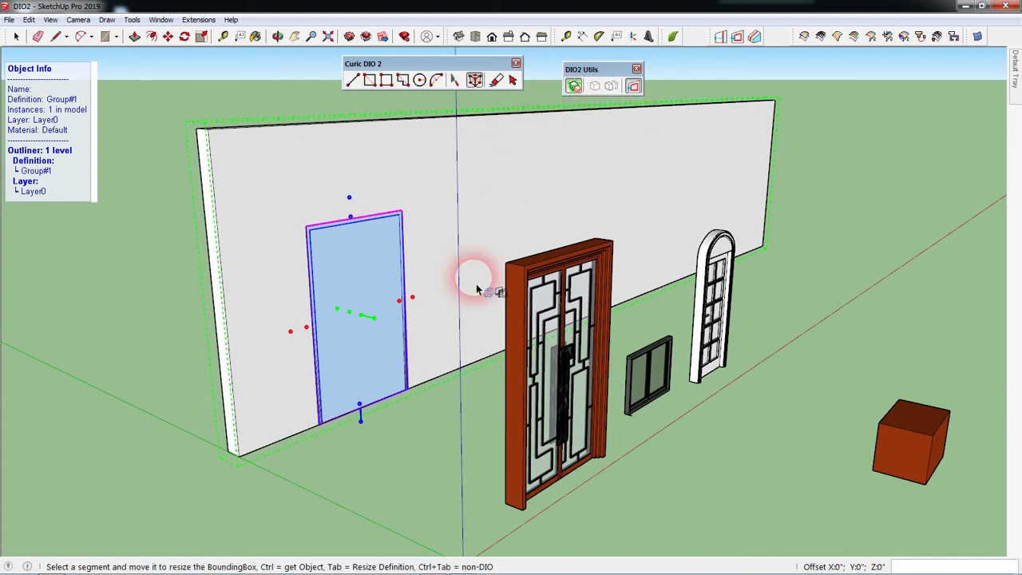
{"action": "scroll", "coordinate": [468, 427], "scroll_direction": "down", "scroll_amount": 1}
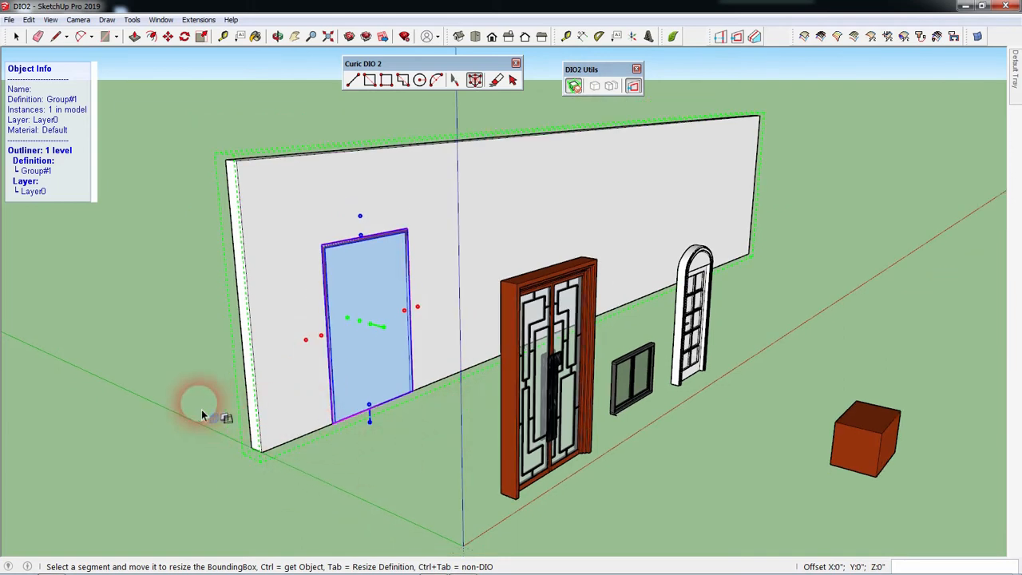
{"action": "scroll", "coordinate": [375, 308], "scroll_direction": "up", "scroll_amount": 3}
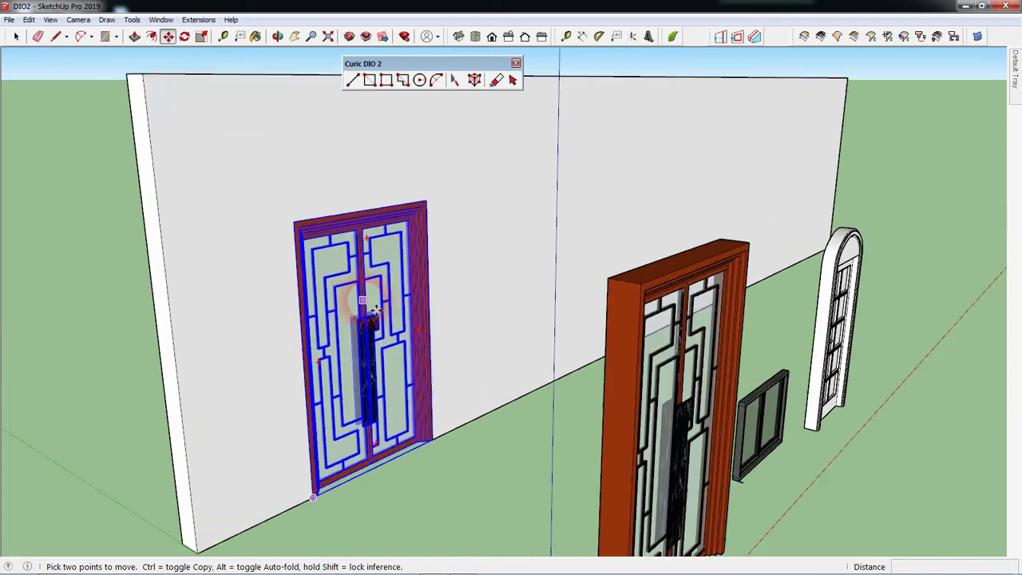
{"action": "middle_click_drag", "start_coordinate": [427, 483], "coordinate": [423, 511]}
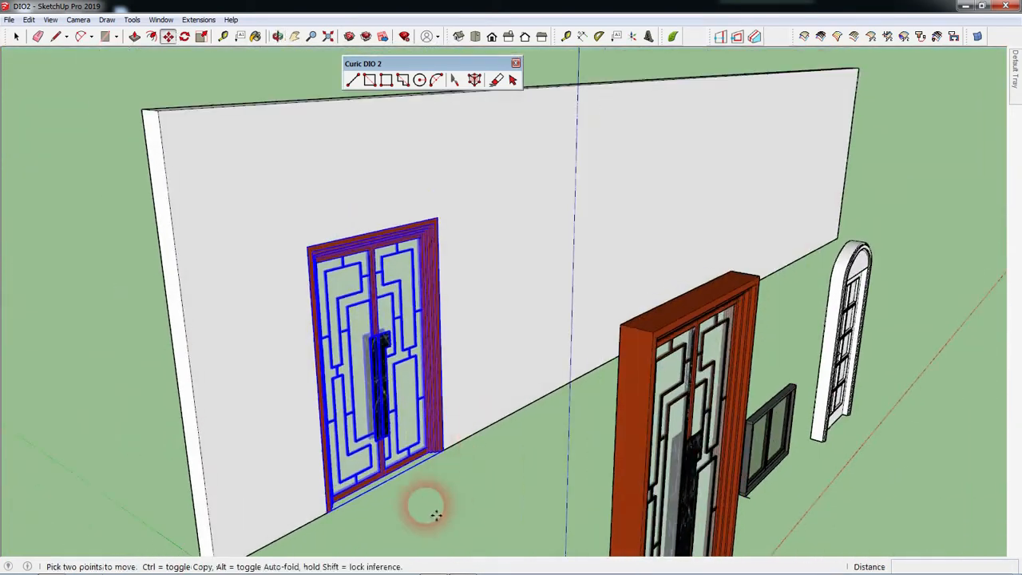
Undo the door opening in the wall and remove the inserted door.
{"action": "left_click", "coordinate": [408, 463]}
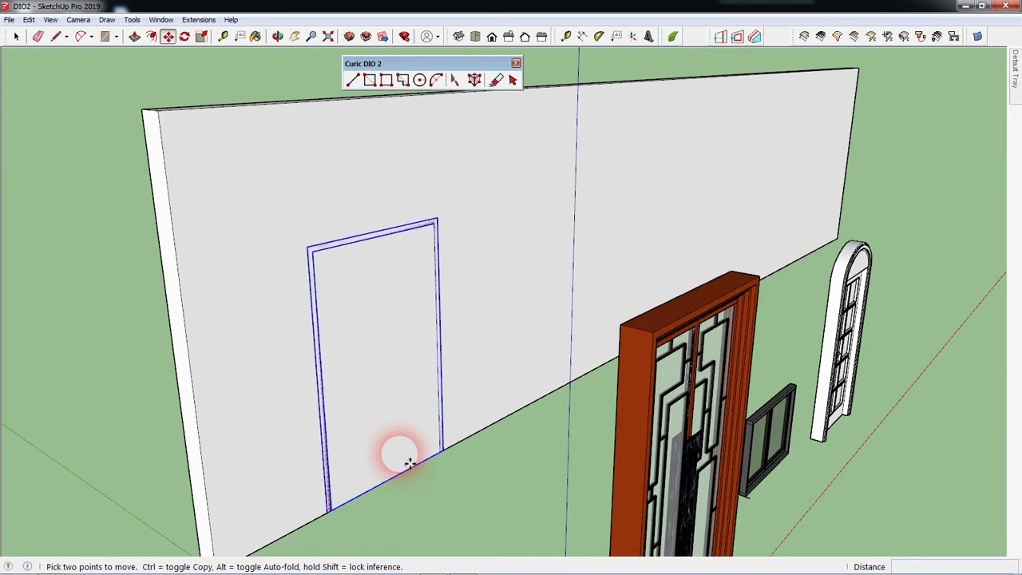
{"action": "left_click", "coordinate": [430, 469]}
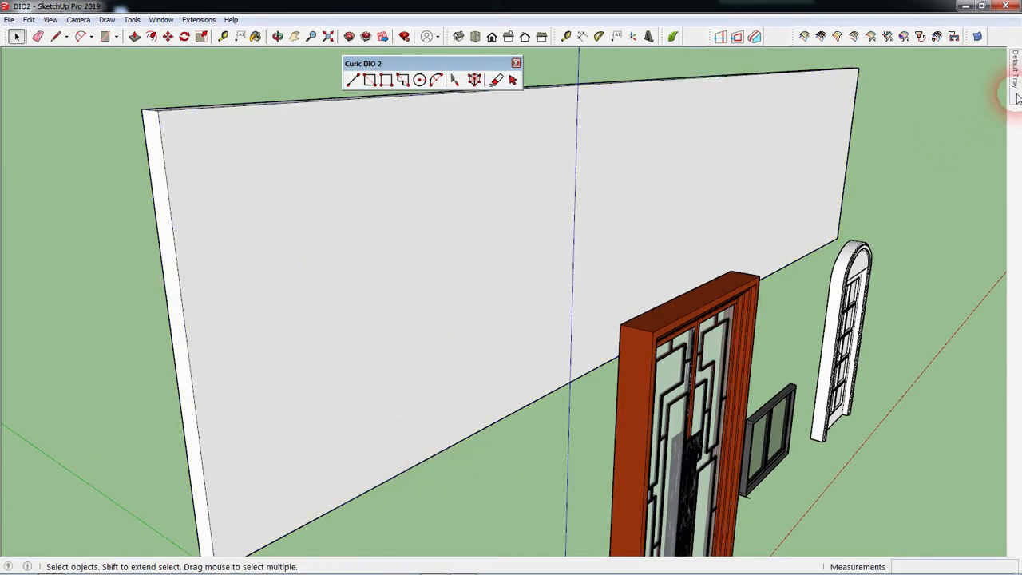
Place a new Door component farther along the wall's base edge and cut its opening with the DIO bounding box.
{"action": "left_click", "coordinate": [727, 385]}
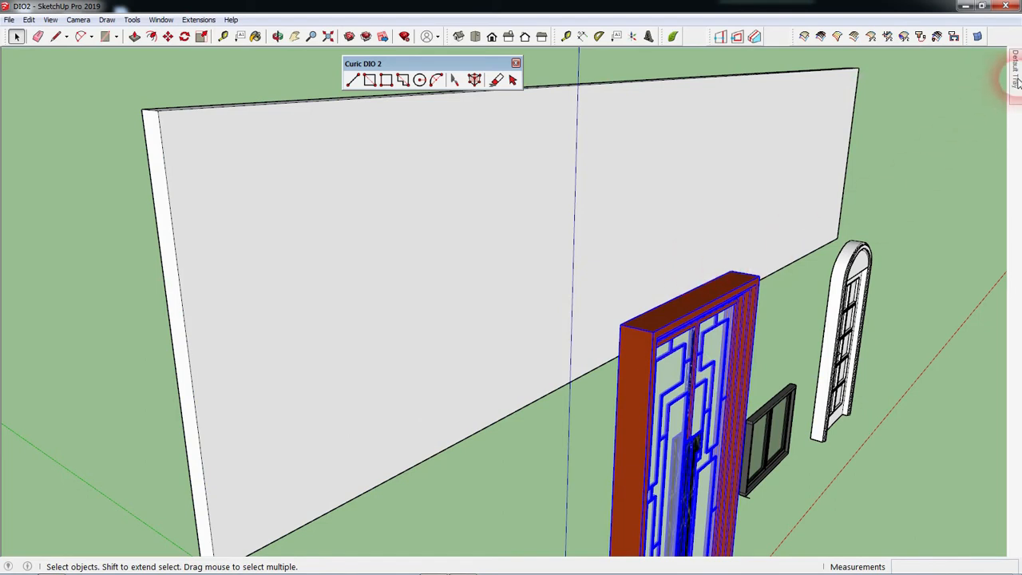
{"action": "mouse_move", "coordinate": [1016, 80]}
{"action": "left_click", "coordinate": [840, 208]}
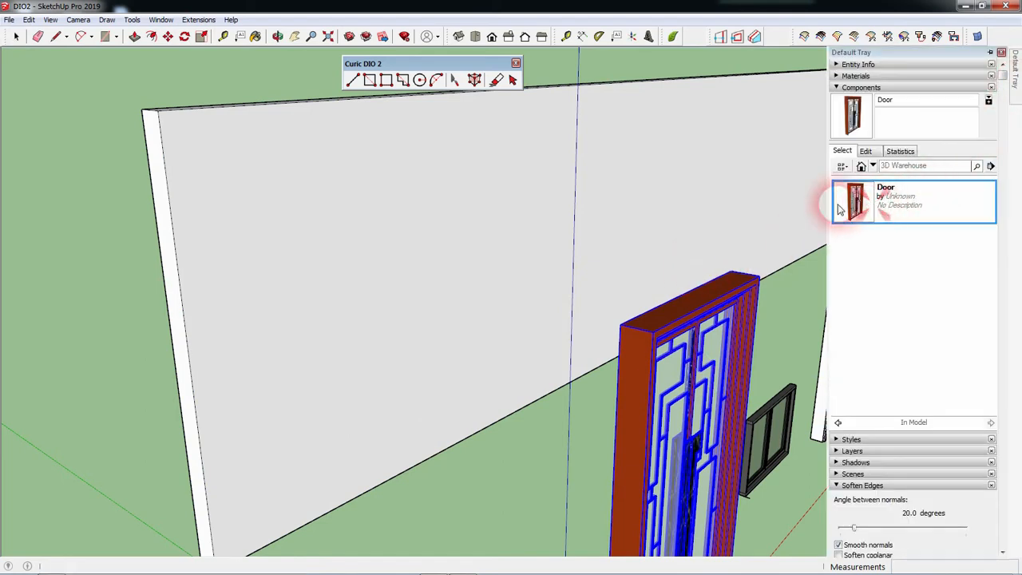
{"action": "left_click", "coordinate": [395, 478]}
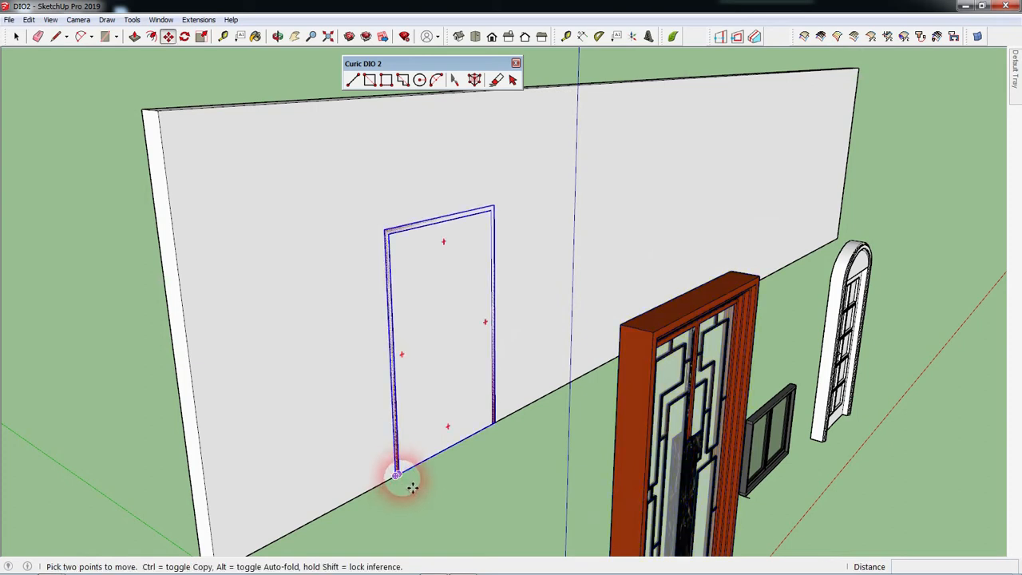
{"action": "left_click", "coordinate": [475, 80]}
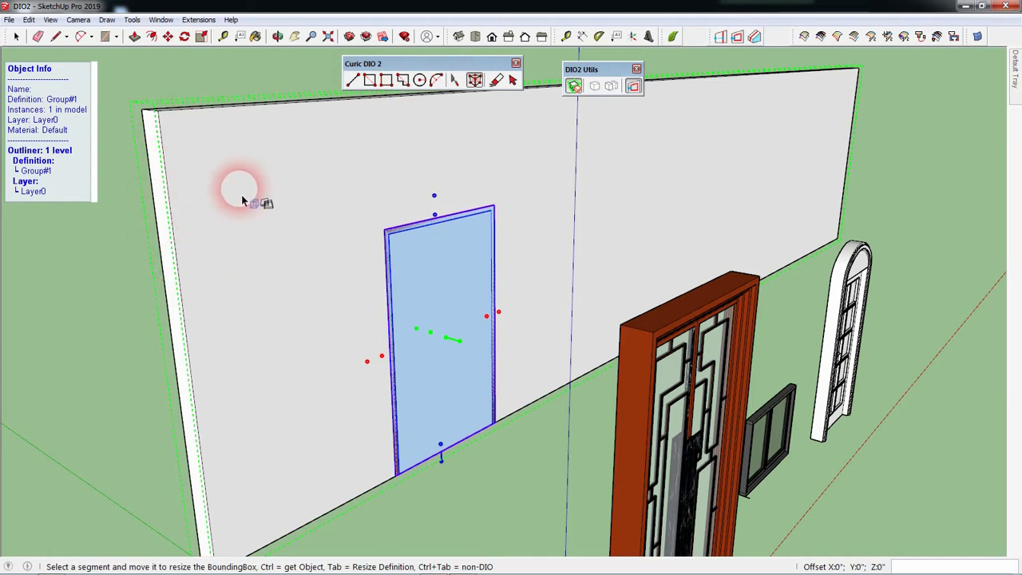
{"action": "left_click", "coordinate": [134, 353]}
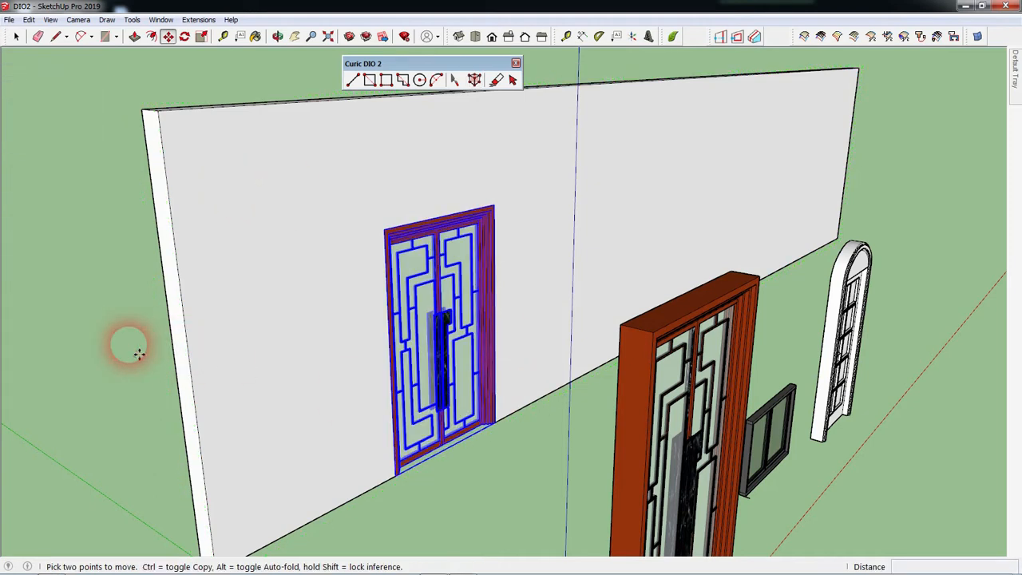
Move the placed door about 5' 6 15/16" along the wall, update its opening with the DIO bounding box, and deselect it.
{"action": "middle_click_drag", "start_coordinate": [139, 354], "coordinate": [413, 428]}
{"action": "scroll", "coordinate": [410, 438], "scroll_direction": "up", "scroll_amount": 2}
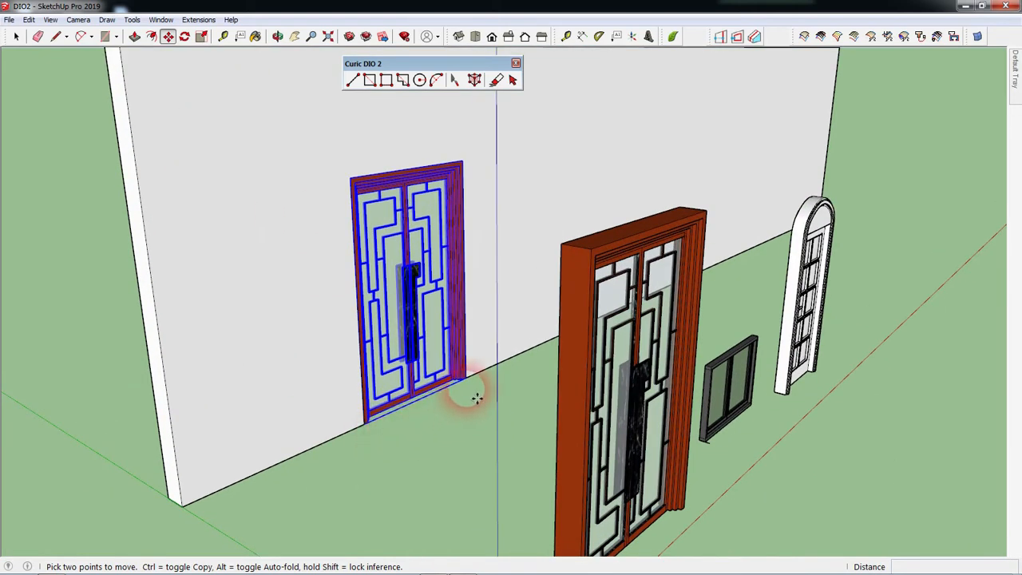
{"action": "left_click", "coordinate": [448, 118]}
{"action": "left_click", "coordinate": [367, 120]}
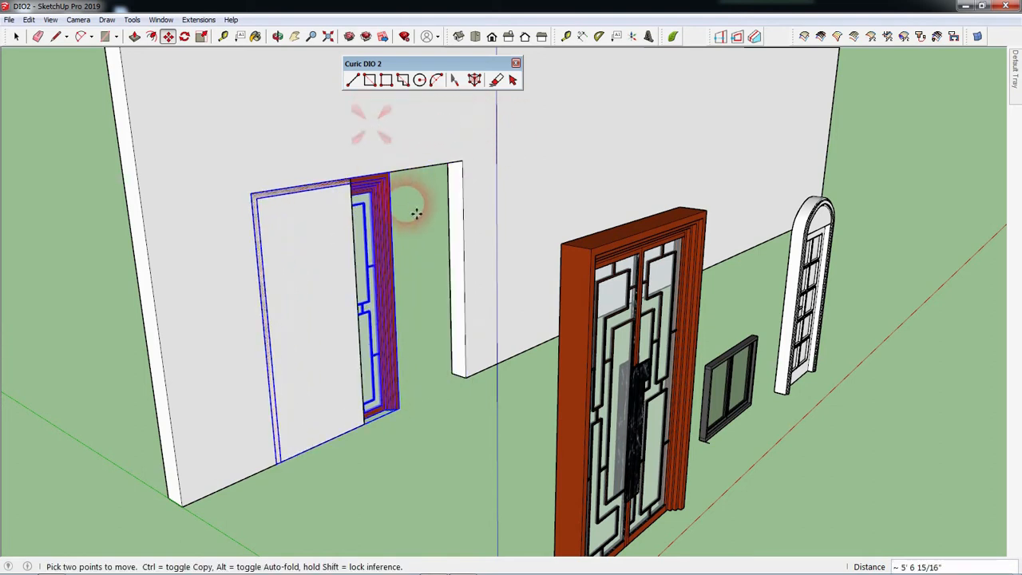
{"action": "left_click", "coordinate": [474, 81]}
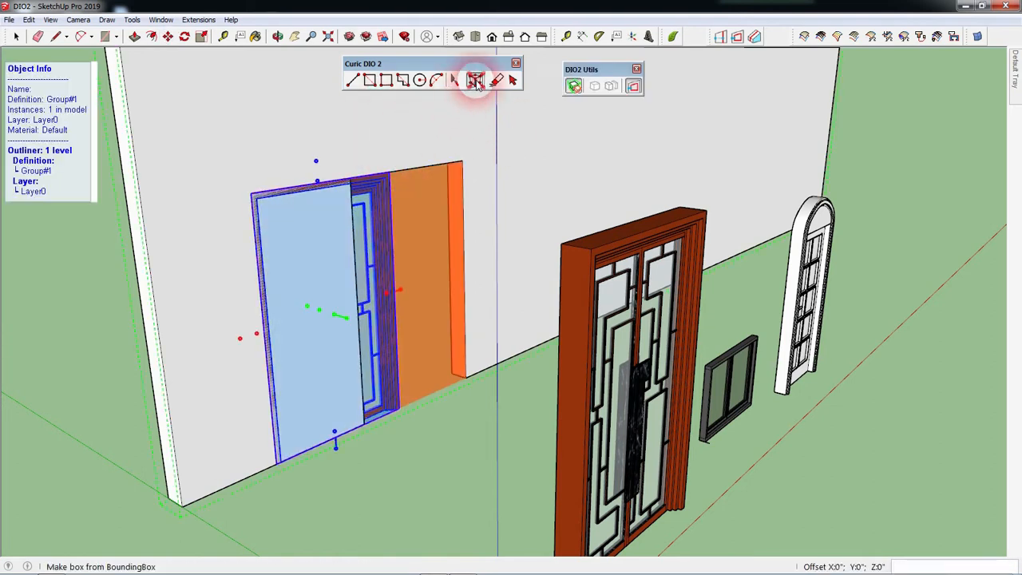
{"action": "scroll", "coordinate": [405, 472], "scroll_direction": "down", "scroll_amount": 5}
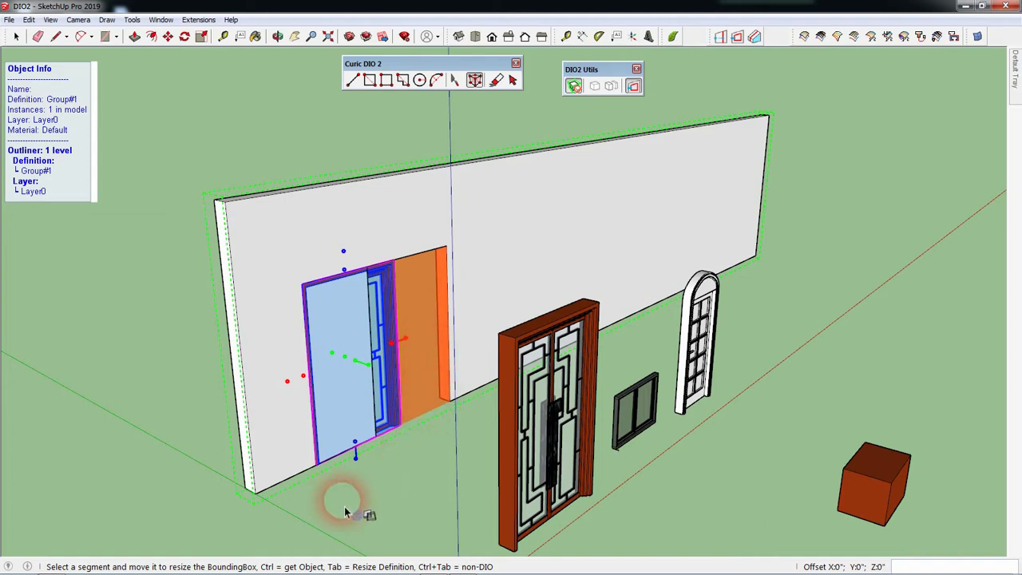
{"action": "key", "text": "m"}
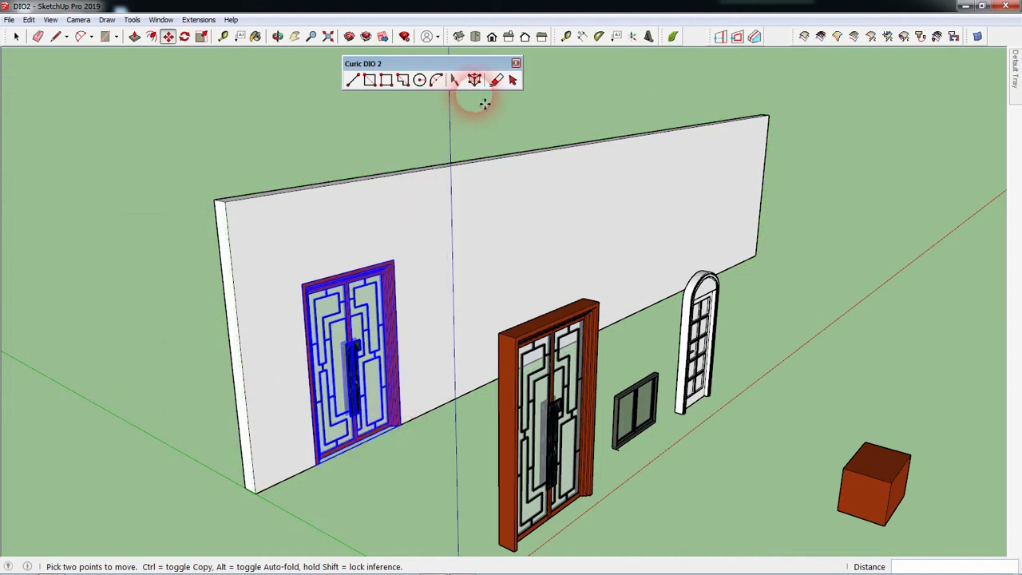
{"action": "left_click", "coordinate": [474, 81]}
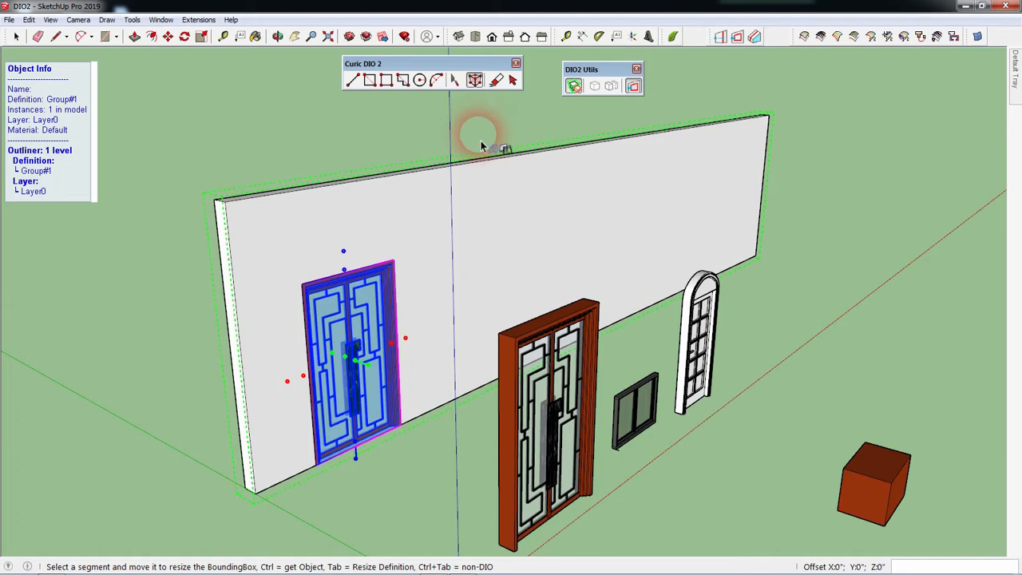
{"action": "left_click", "coordinate": [351, 141]}
Select all geometry of the loose window and start a component definition with custom axes.
{"action": "scroll", "coordinate": [672, 436], "scroll_direction": "up", "scroll_amount": 3}
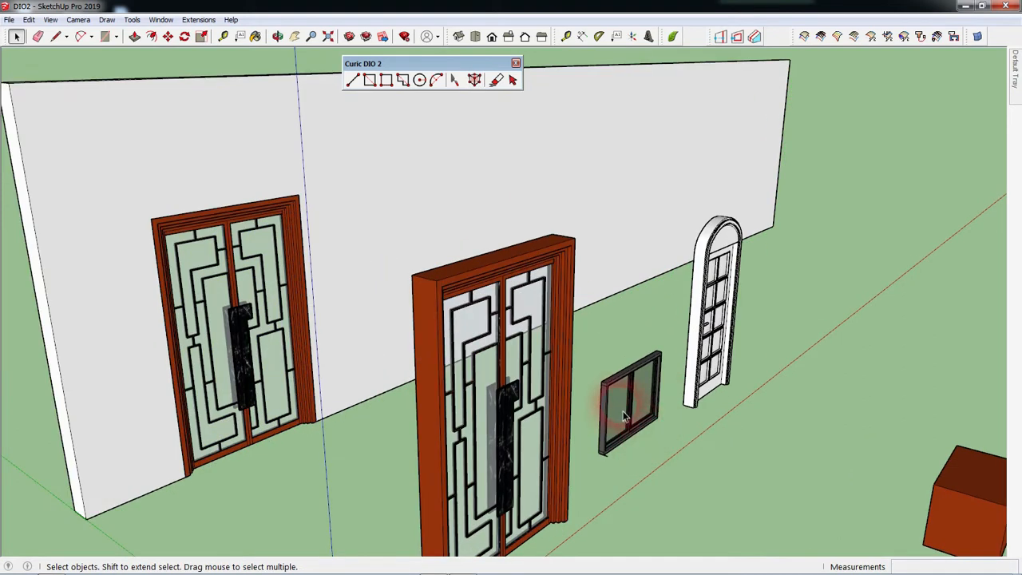
{"action": "scroll", "coordinate": [644, 441], "scroll_direction": "up", "scroll_amount": 3}
{"action": "middle_click_drag", "start_coordinate": [645, 427], "coordinate": [621, 538]}
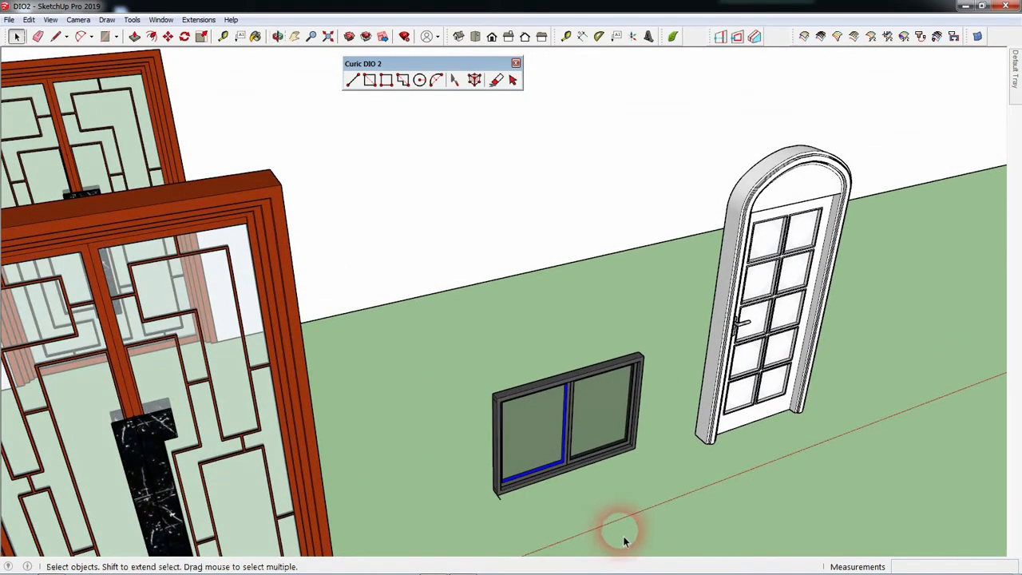
{"action": "left_click_drag", "start_coordinate": [685, 490], "coordinate": [487, 394]}
{"action": "left_click_drag", "start_coordinate": [474, 336], "coordinate": [473, 334]}
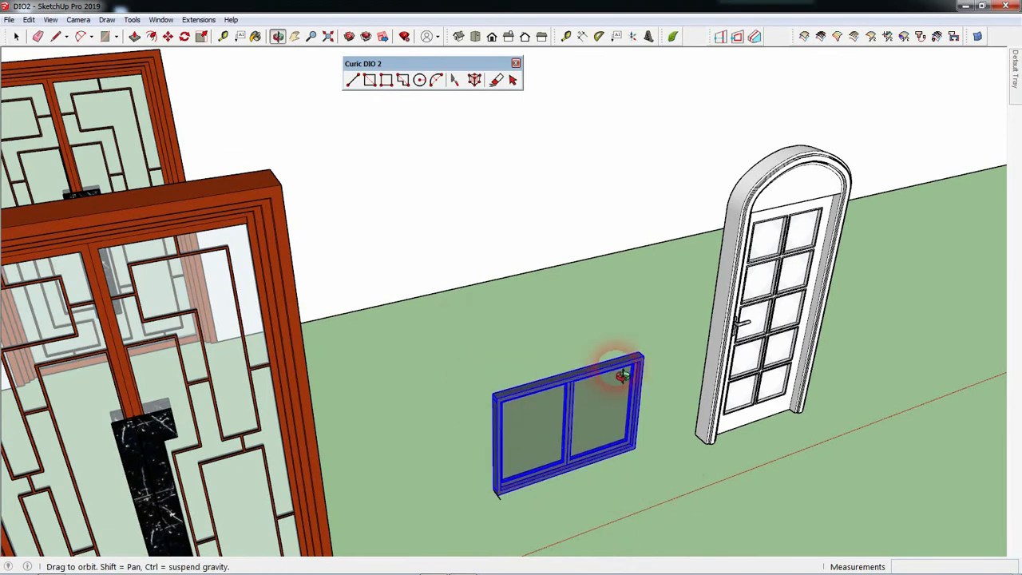
{"action": "middle_click_drag", "start_coordinate": [610, 360], "coordinate": [455, 503]}
{"action": "middle_click_drag", "start_coordinate": [598, 528], "coordinate": [520, 359]}
{"action": "right_click", "coordinate": [521, 359]}
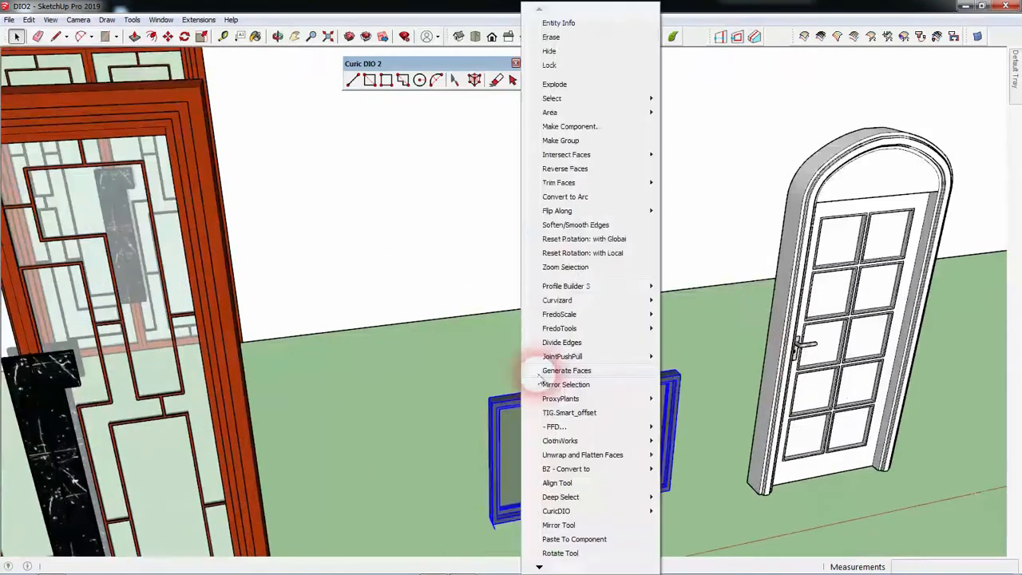
{"action": "left_click", "coordinate": [562, 128]}
{"action": "left_click", "coordinate": [783, 199]}
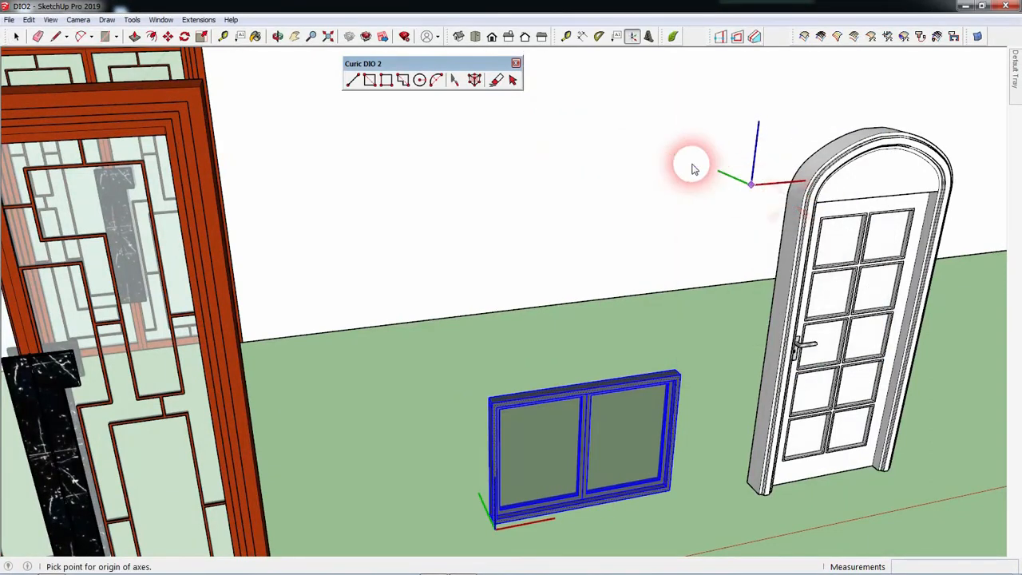
Set the component axes origin at the window's lower front corner and create the component.
{"action": "scroll", "coordinate": [694, 169], "scroll_direction": "down", "scroll_amount": 2}
{"action": "middle_click_drag", "start_coordinate": [627, 330], "coordinate": [661, 342]}
{"action": "scroll", "coordinate": [511, 479], "scroll_direction": "up", "scroll_amount": 3}
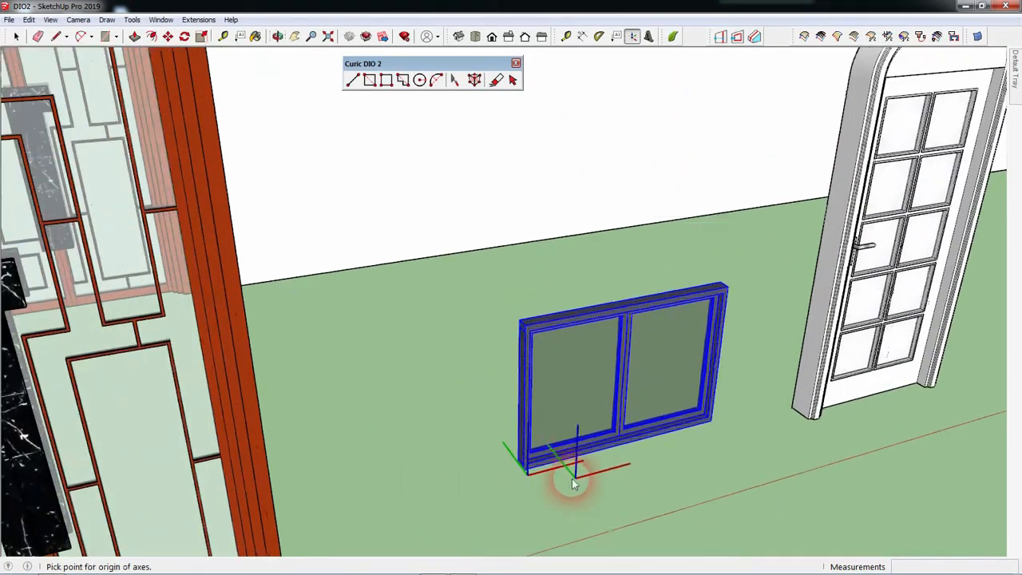
{"action": "scroll", "coordinate": [573, 483], "scroll_direction": "up", "scroll_amount": 4}
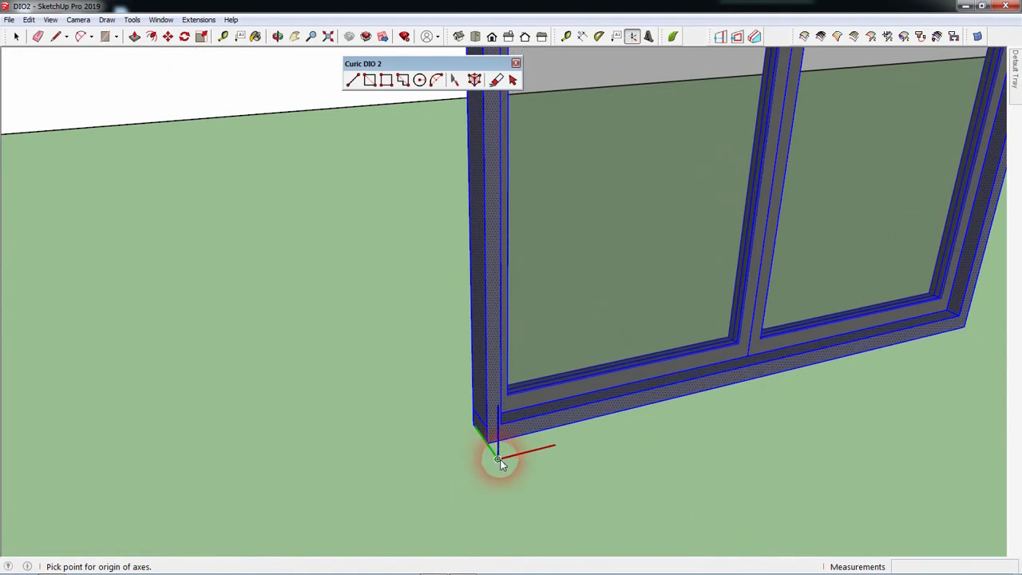
{"action": "double_click", "coordinate": [498, 460]}
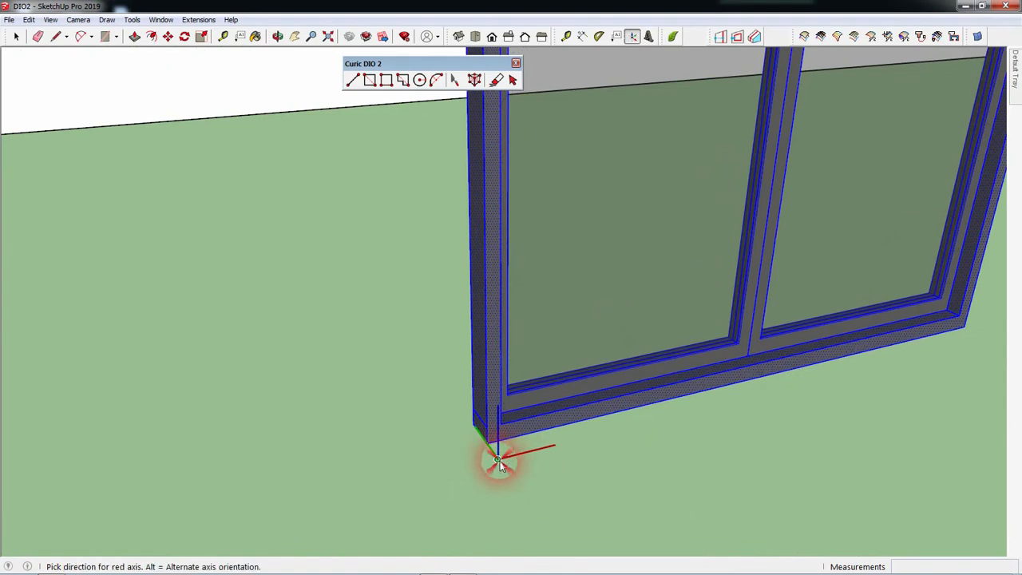
{"action": "left_click", "coordinate": [800, 361]}
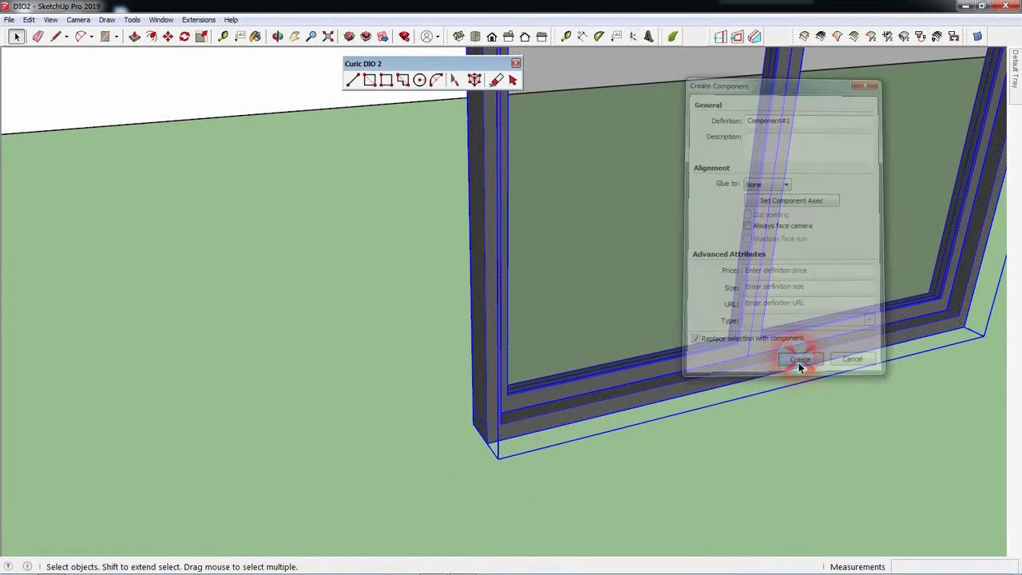
Insert the window component on the wall face beside the door and cut its opening with the DIO bounding box.
{"action": "scroll", "coordinate": [711, 409], "scroll_direction": "down", "scroll_amount": 3}
{"action": "scroll", "coordinate": [709, 413], "scroll_direction": "down", "scroll_amount": 5}
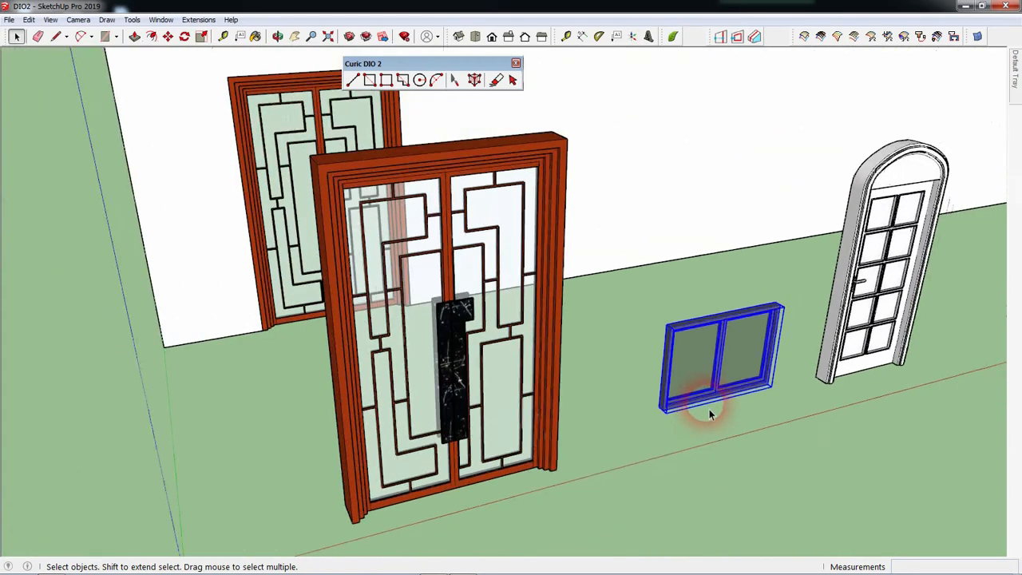
{"action": "mouse_move", "coordinate": [1015, 75]}
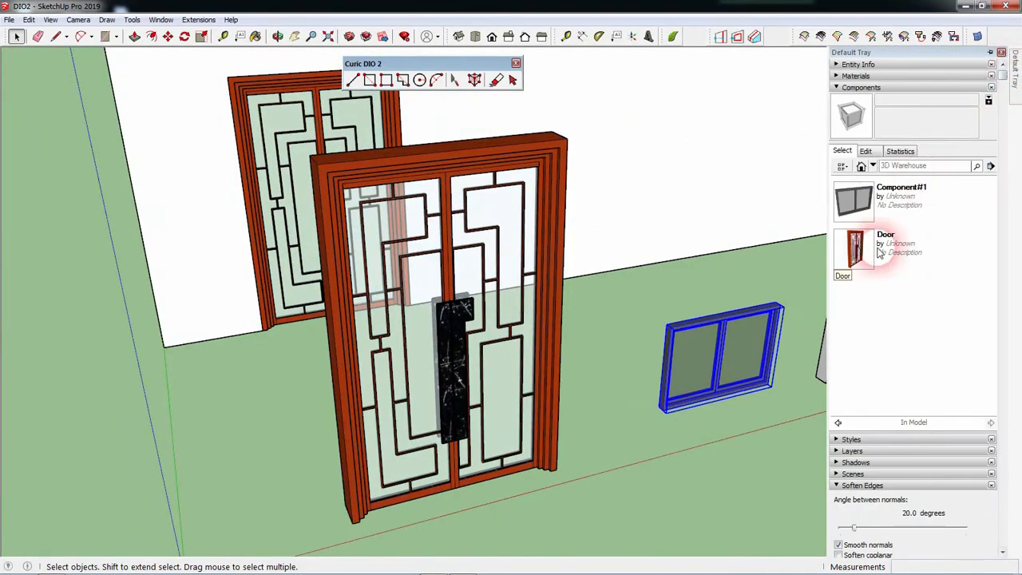
{"action": "left_click", "coordinate": [894, 200]}
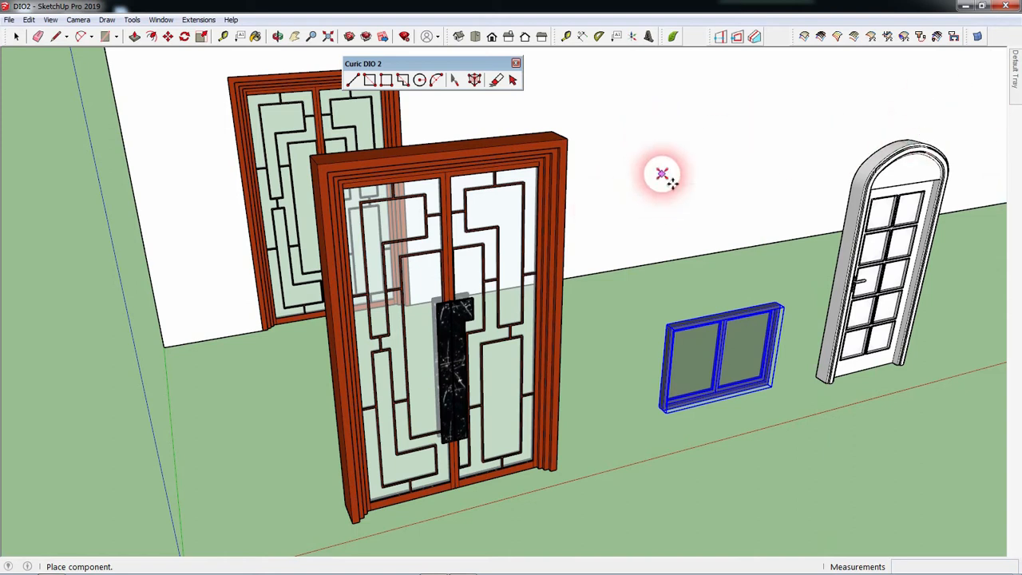
{"action": "left_click", "coordinate": [662, 174]}
{"action": "scroll", "coordinate": [687, 320], "scroll_direction": "down", "scroll_amount": 4}
{"action": "middle_click_drag", "start_coordinate": [710, 192], "coordinate": [684, 199]}
{"action": "scroll", "coordinate": [643, 112], "scroll_direction": "up", "scroll_amount": 3}
{"action": "scroll", "coordinate": [644, 112], "scroll_direction": "up", "scroll_amount": 1}
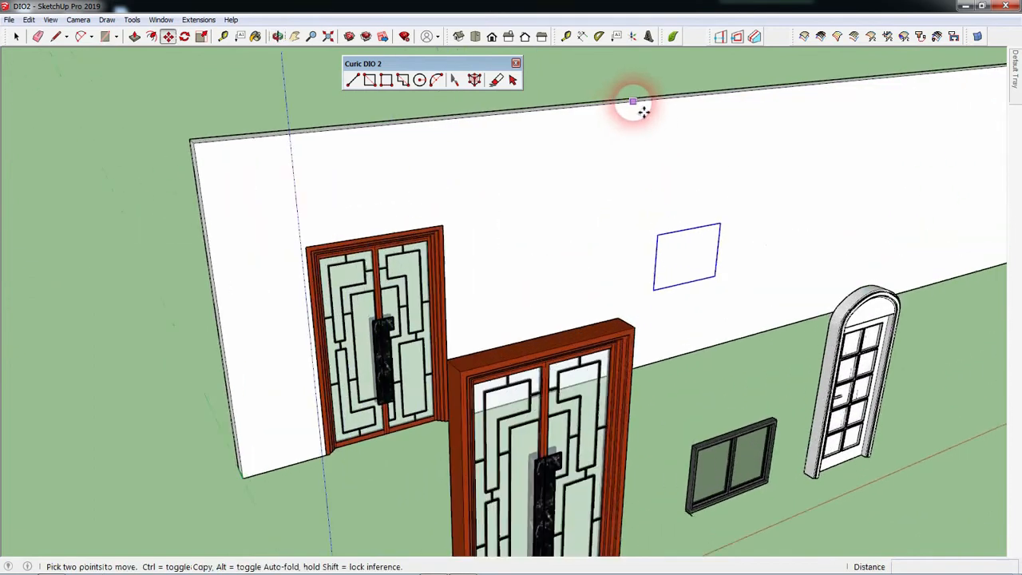
{"action": "left_click", "coordinate": [474, 80]}
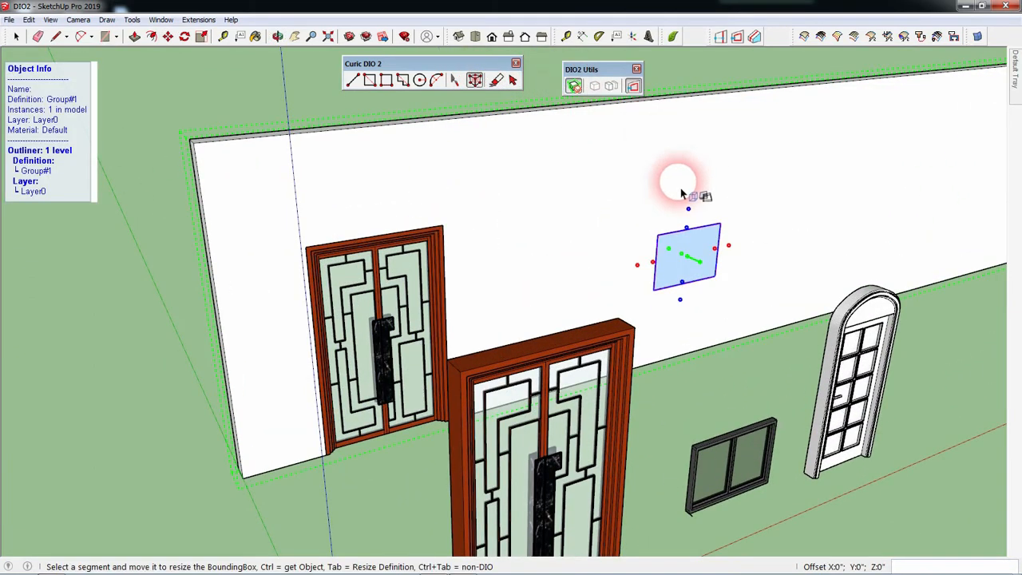
{"action": "left_click", "coordinate": [753, 383]}
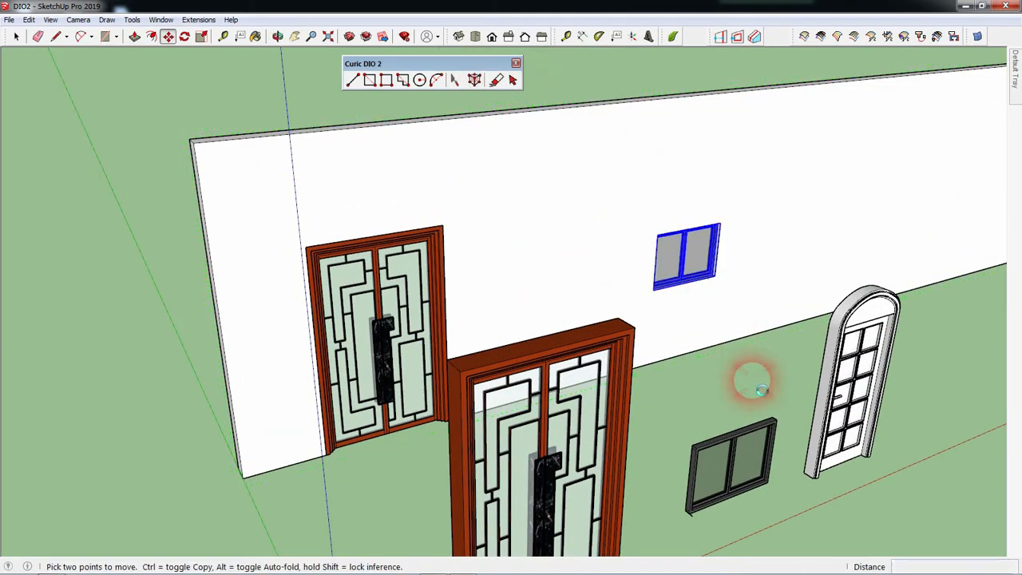
Move the placed window about 5' 3" up the wall.
{"action": "scroll", "coordinate": [711, 251], "scroll_direction": "up", "scroll_amount": 4}
{"action": "middle_click_drag", "start_coordinate": [707, 255], "coordinate": [660, 224]}
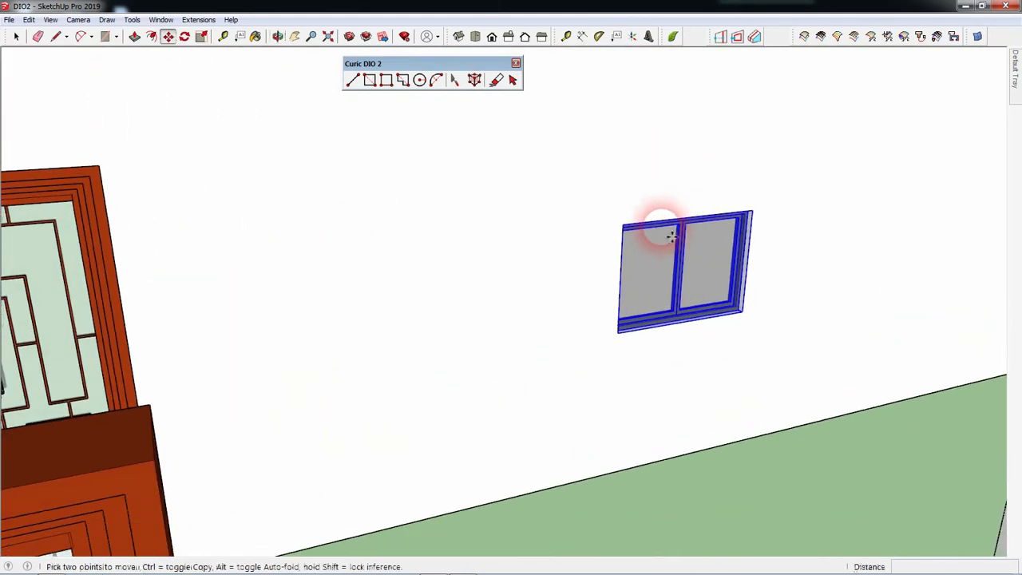
{"action": "left_click", "coordinate": [845, 289]}
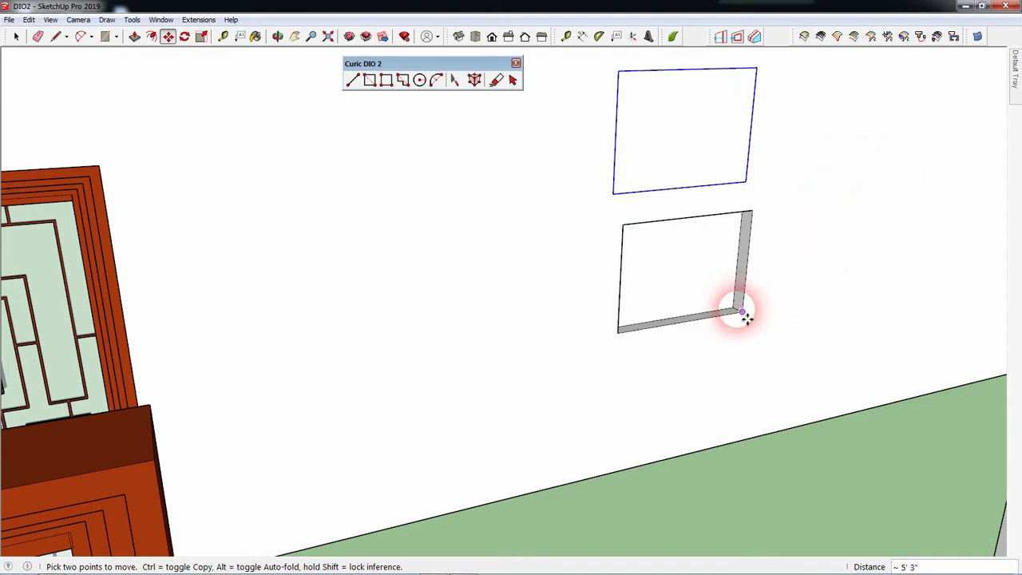
{"action": "middle_click_drag", "start_coordinate": [684, 308], "coordinate": [776, 317]}
{"action": "middle_click_drag", "start_coordinate": [672, 230], "coordinate": [546, 285]}
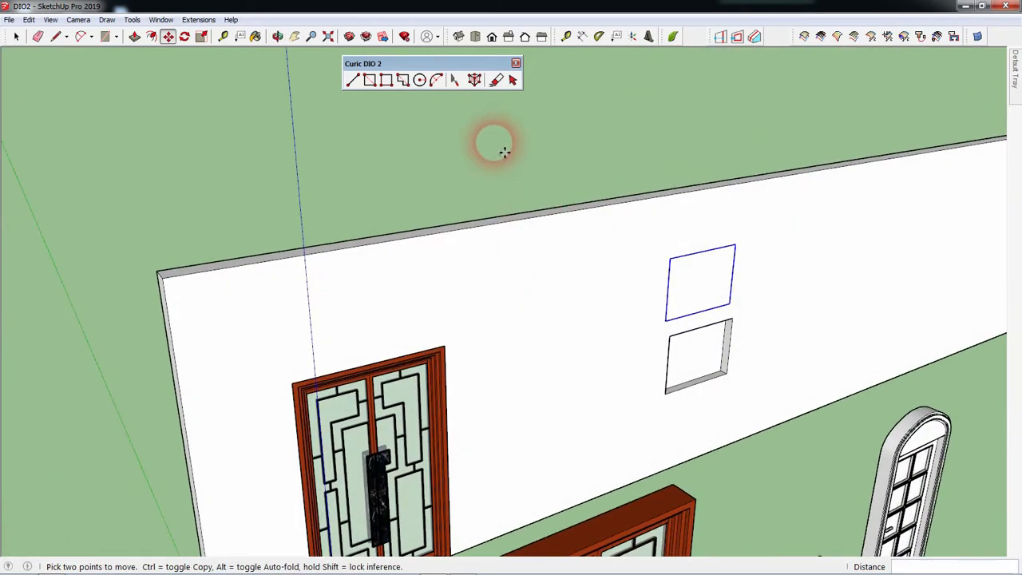
Extend the window's DIO bounding box through the wall's back face and update the opening to match the window's raised position.
{"action": "left_click", "coordinate": [477, 81]}
{"action": "middle_click_drag", "start_coordinate": [395, 157], "coordinate": [856, 180]}
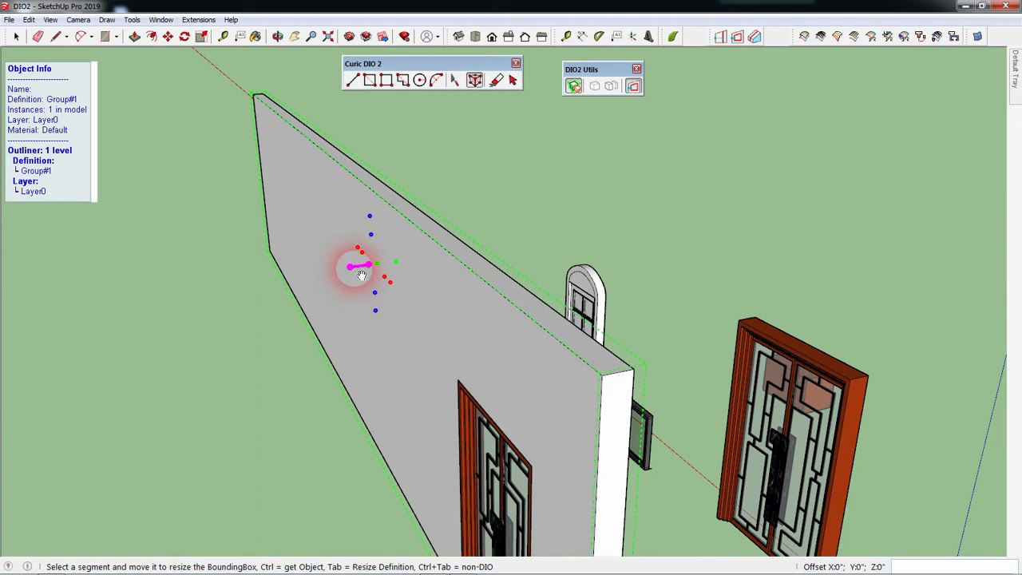
{"action": "left_click_drag", "start_coordinate": [360, 274], "coordinate": [330, 319]}
{"action": "middle_click_drag", "start_coordinate": [331, 320], "coordinate": [240, 304]}
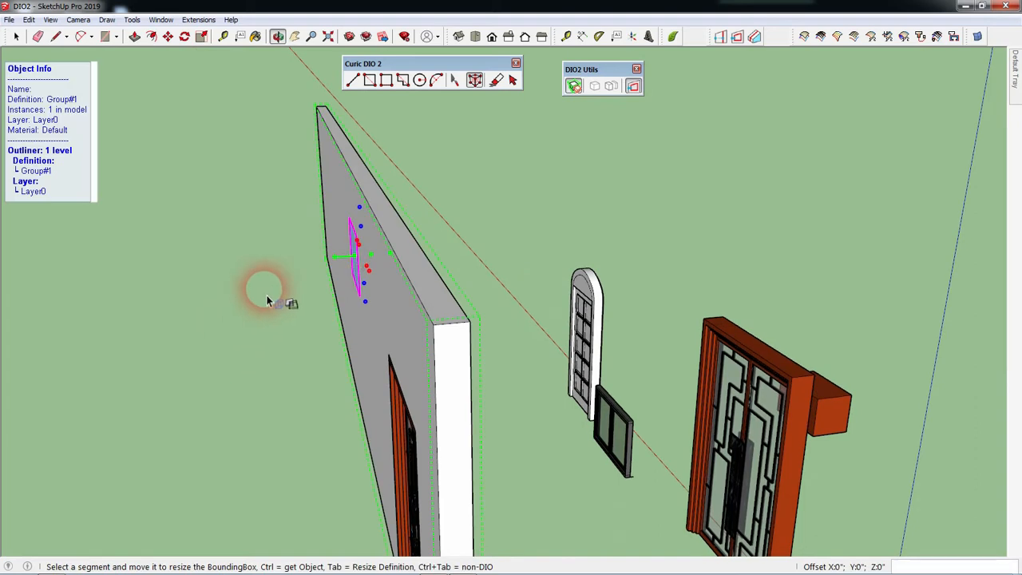
{"action": "left_click_drag", "start_coordinate": [347, 261], "coordinate": [282, 267]}
{"action": "middle_click_drag", "start_coordinate": [352, 326], "coordinate": [312, 317]}
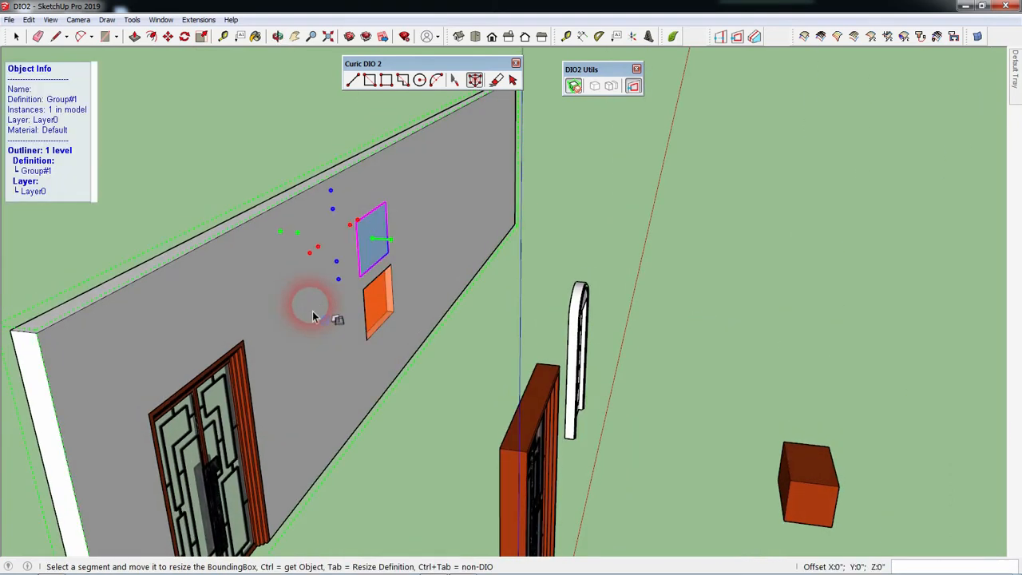
{"action": "key", "text": "m"}
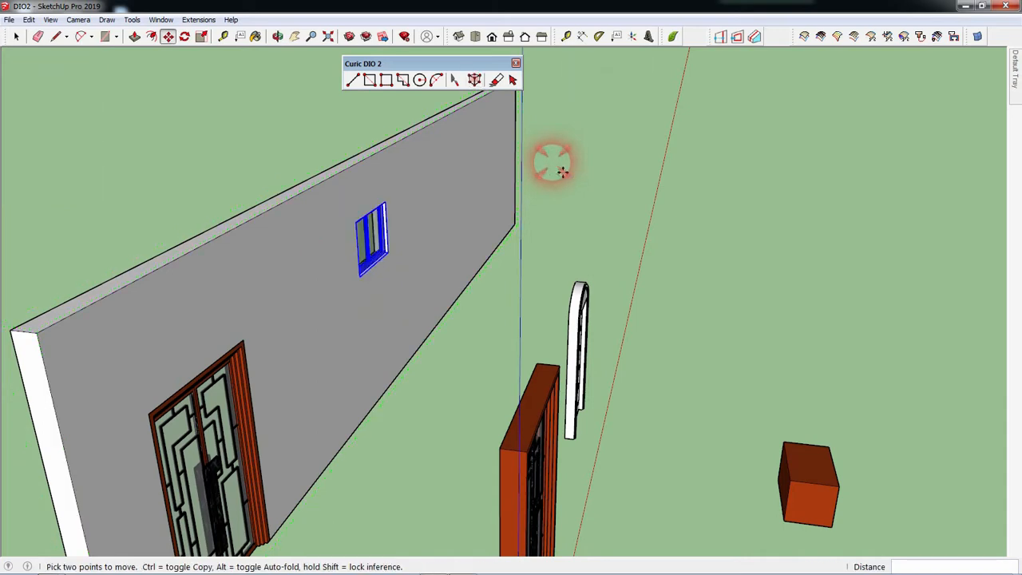
Insert a second window component on the front wall face beside the raised window.
{"action": "middle_click_drag", "start_coordinate": [392, 354], "coordinate": [386, 302]}
{"action": "scroll", "coordinate": [463, 267], "scroll_direction": "up", "scroll_amount": 2}
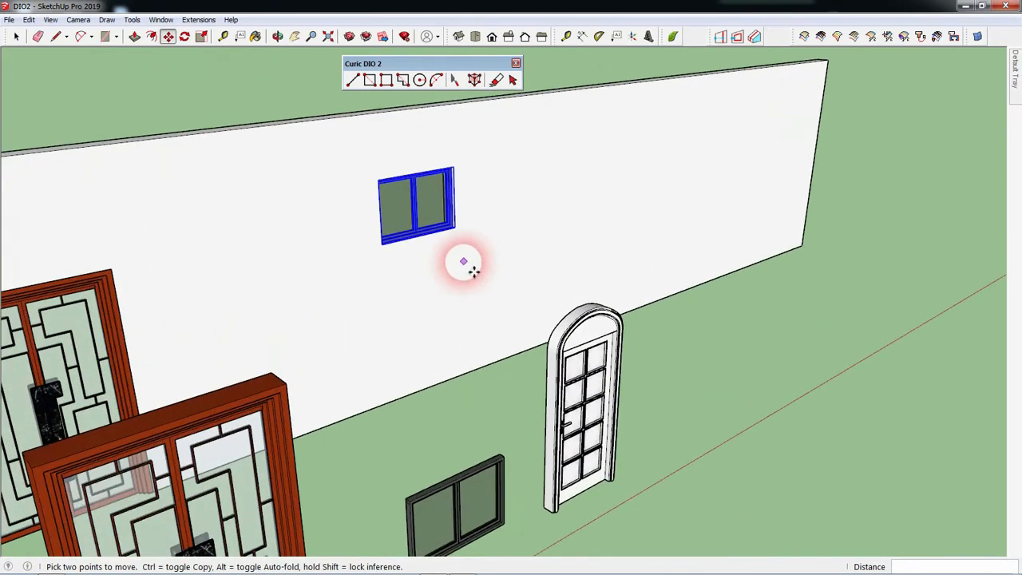
{"action": "middle_click_drag", "start_coordinate": [293, 183], "coordinate": [392, 244]}
{"action": "scroll", "coordinate": [525, 308], "scroll_direction": "up", "scroll_amount": 2}
{"action": "scroll", "coordinate": [577, 311], "scroll_direction": "down", "scroll_amount": 2}
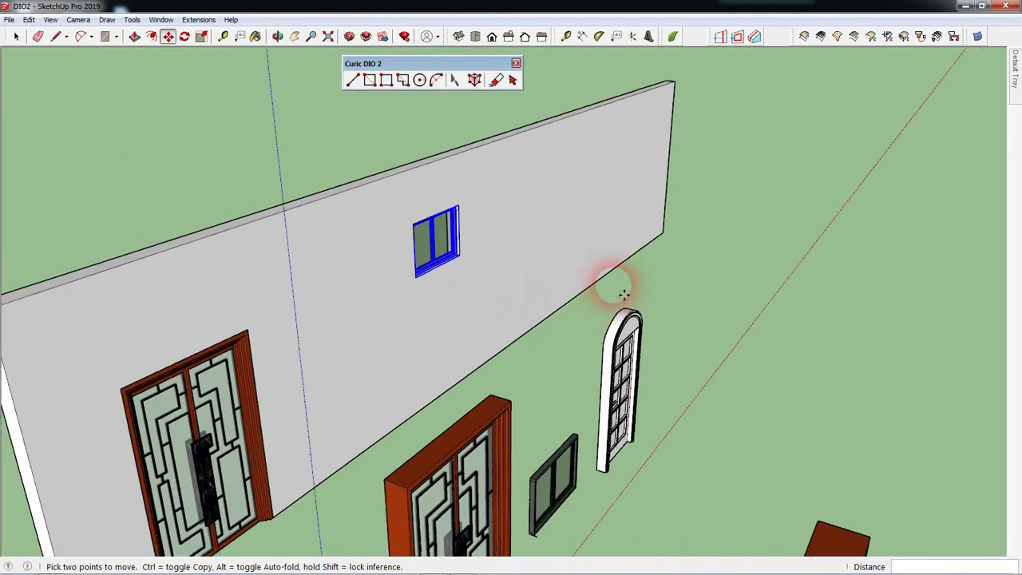
{"action": "key", "text": "space"}
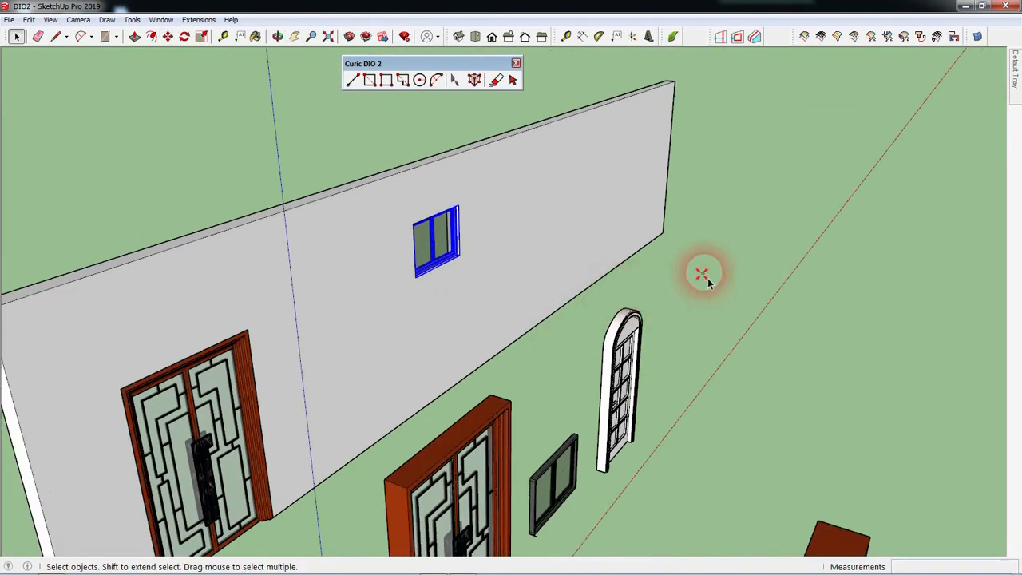
{"action": "left_click", "coordinate": [703, 274]}
{"action": "mouse_move", "coordinate": [1017, 81]}
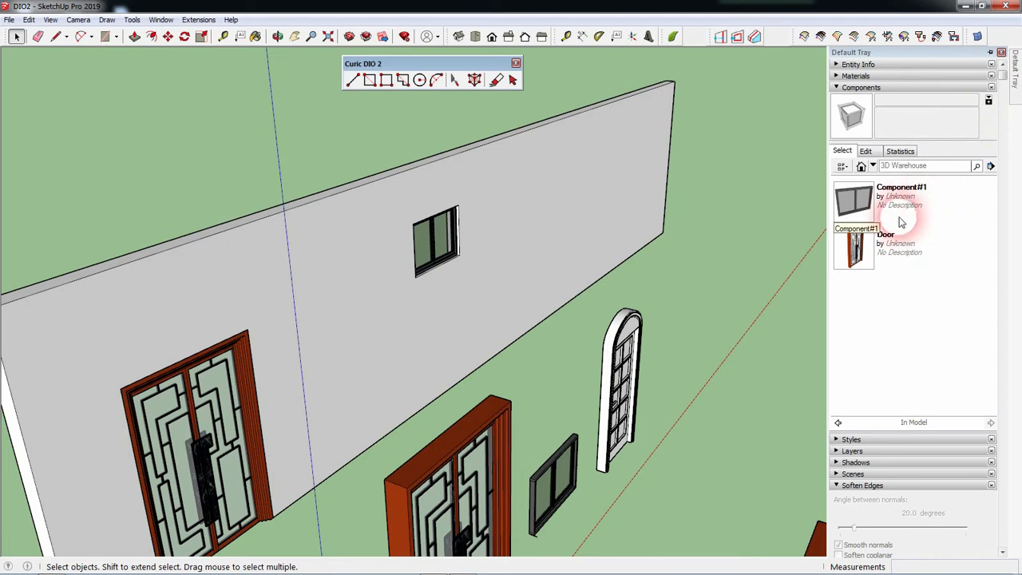
{"action": "left_click", "coordinate": [859, 200]}
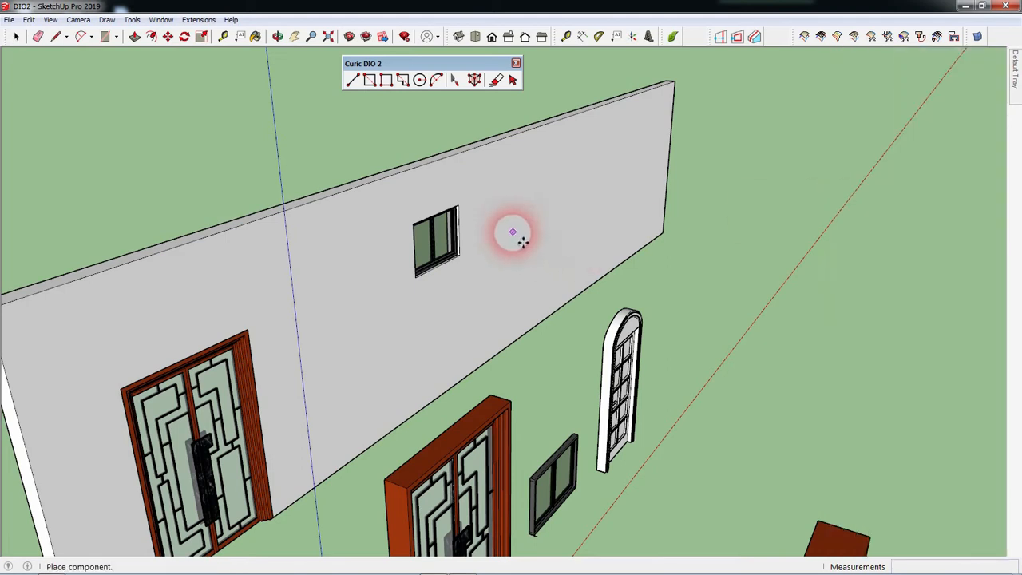
{"action": "scroll", "coordinate": [548, 519], "scroll_direction": "up", "scroll_amount": 6}
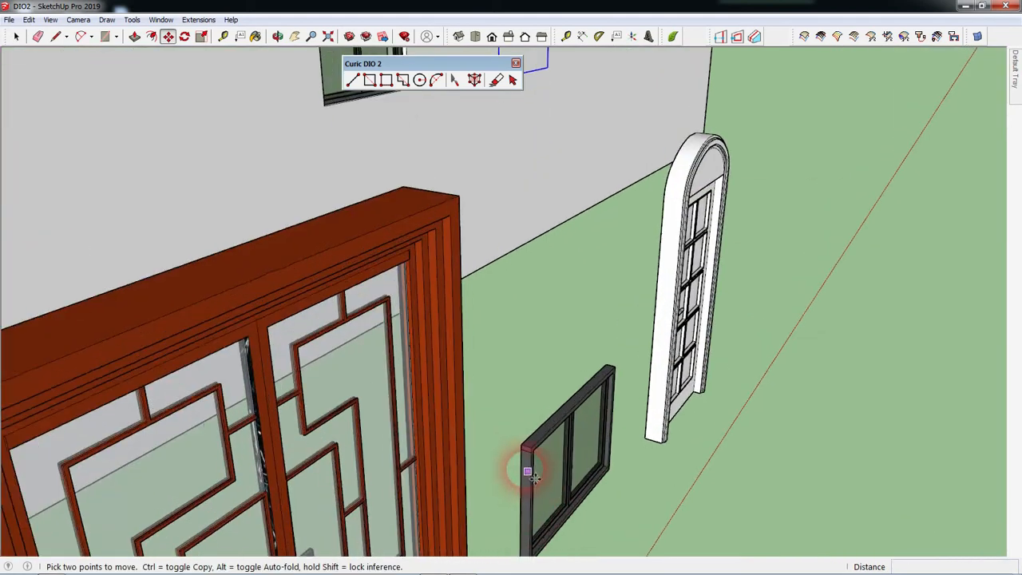
{"action": "scroll", "coordinate": [558, 520], "scroll_direction": "down", "scroll_amount": 6}
{"action": "middle_click_drag", "start_coordinate": [344, 192], "coordinate": [410, 141]}
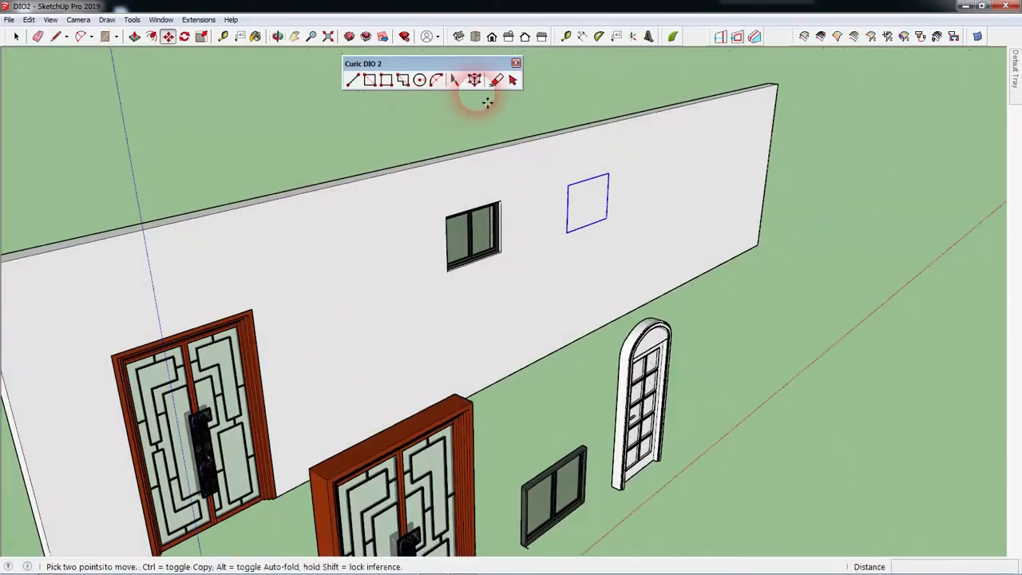
{"action": "left_click", "coordinate": [474, 80]}
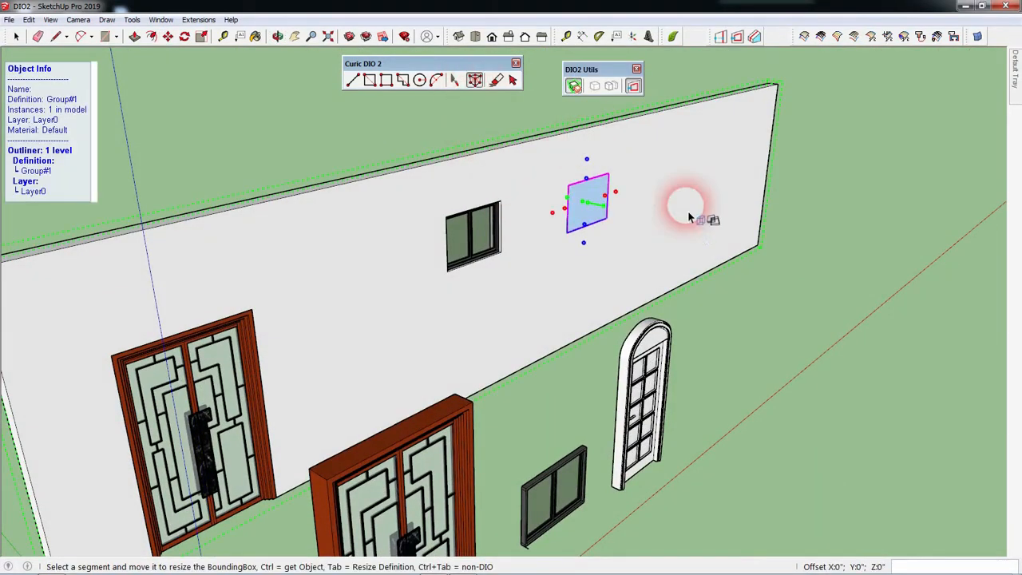
{"action": "key", "text": "m"}
{"action": "middle_click_drag", "start_coordinate": [401, 218], "coordinate": [410, 269]}
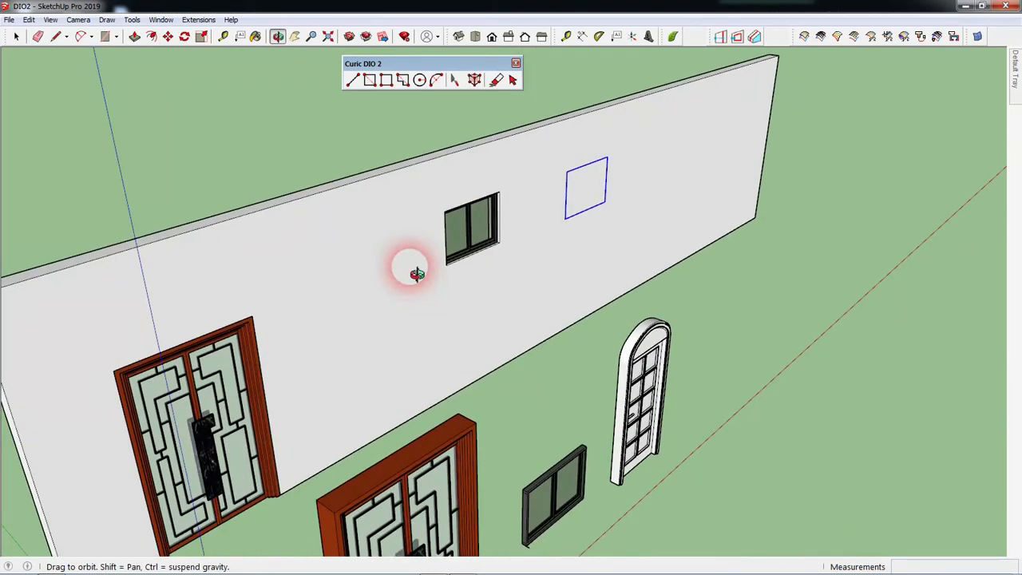
{"action": "key", "text": "space"}
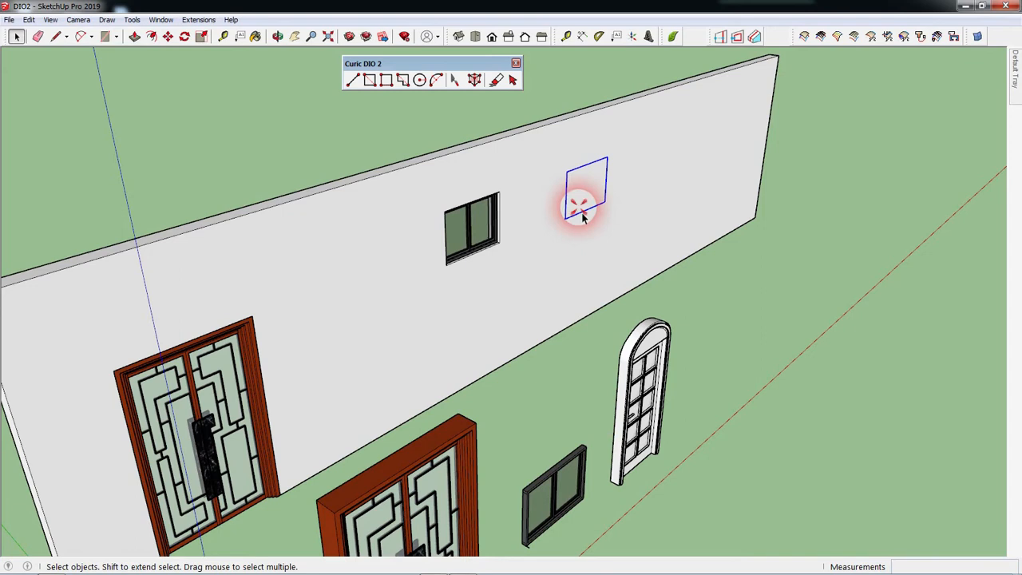
Extend the second window's DIO bounding box outward past the wall's back face.
{"action": "left_click", "coordinate": [474, 80]}
{"action": "middle_click_drag", "start_coordinate": [520, 210], "coordinate": [675, 204]}
{"action": "middle_click_drag", "start_coordinate": [374, 210], "coordinate": [349, 215]}
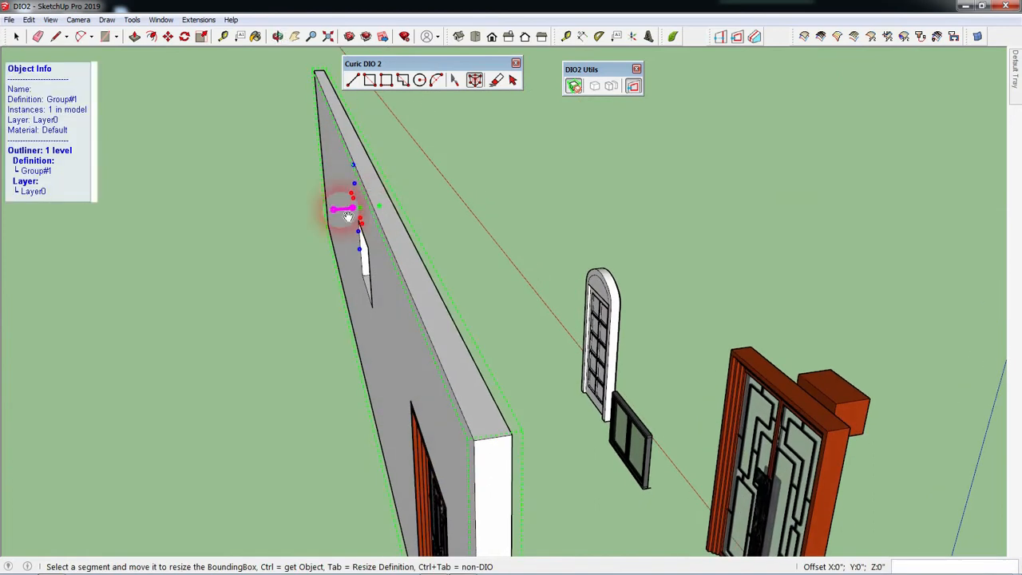
{"action": "left_click_drag", "start_coordinate": [336, 210], "coordinate": [286, 221]}
{"action": "middle_click_drag", "start_coordinate": [427, 199], "coordinate": [707, 294]}
{"action": "key", "text": "space"}
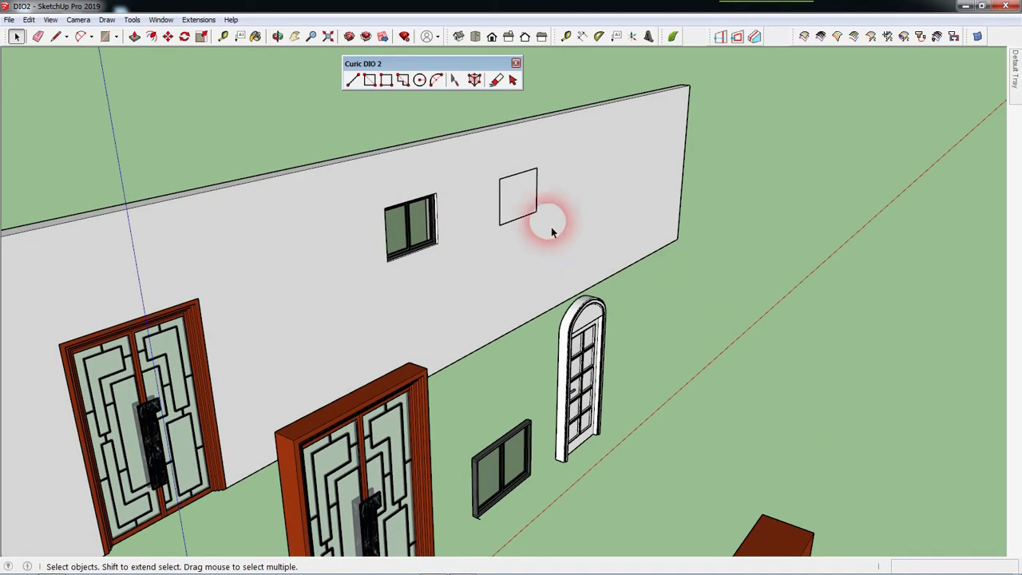
Delete the wall face covering the second window.
{"action": "scroll", "coordinate": [563, 203], "scroll_direction": "up", "scroll_amount": 2}
{"action": "left_click", "coordinate": [513, 207]}
{"action": "scroll", "coordinate": [483, 189], "scroll_direction": "up", "scroll_amount": 2}
{"action": "middle_click_drag", "start_coordinate": [483, 189], "coordinate": [594, 225]}
{"action": "left_click", "coordinate": [483, 195]}
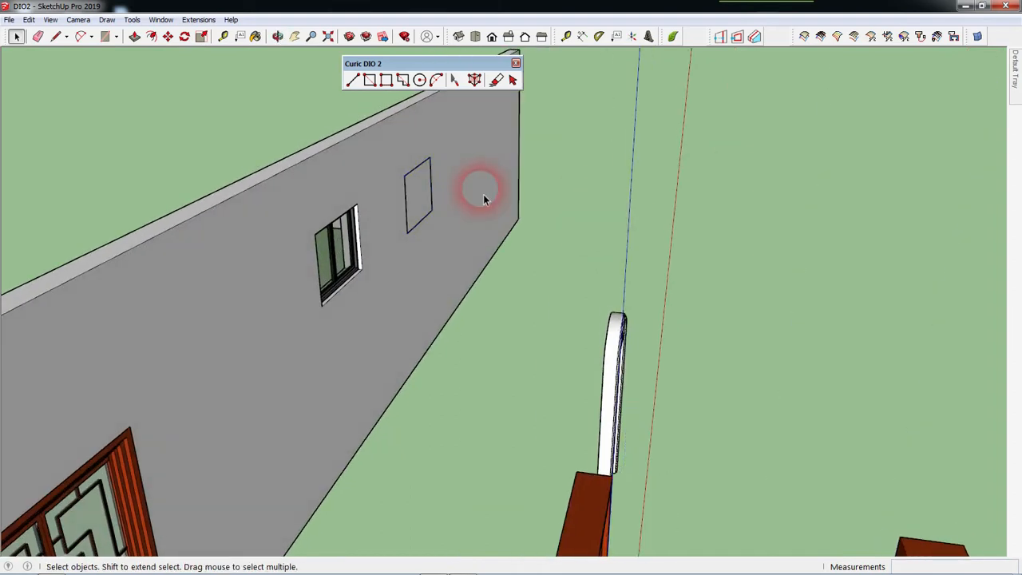
{"action": "left_click", "coordinate": [422, 189]}
{"action": "key", "text": "Delete"}
Move the second window about 4' 5" down the wall.
{"action": "middle_click_drag", "start_coordinate": [452, 268], "coordinate": [423, 192]}
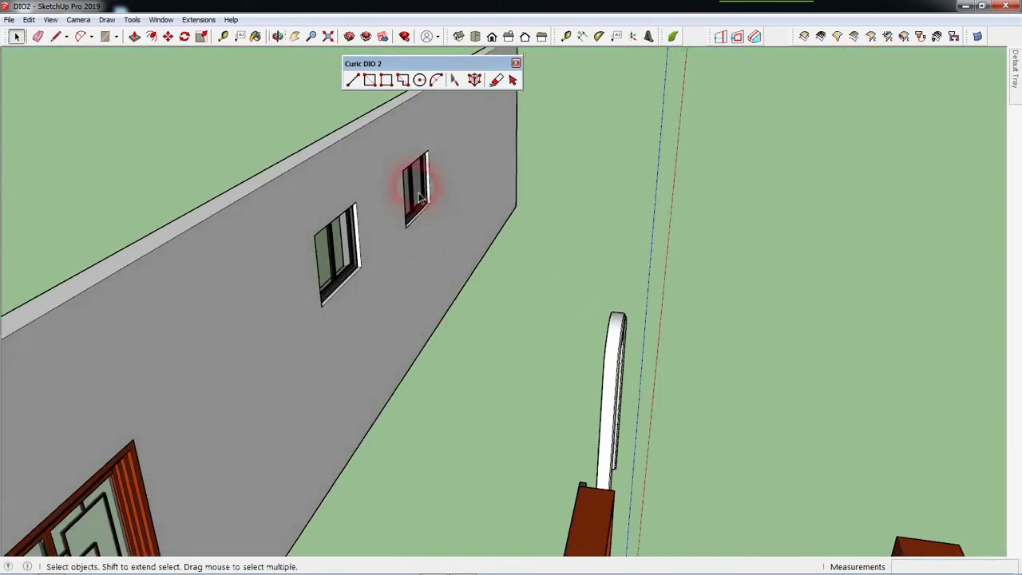
{"action": "middle_click_drag", "start_coordinate": [445, 239], "coordinate": [331, 201]}
{"action": "scroll", "coordinate": [440, 216], "scroll_direction": "up", "scroll_amount": 3}
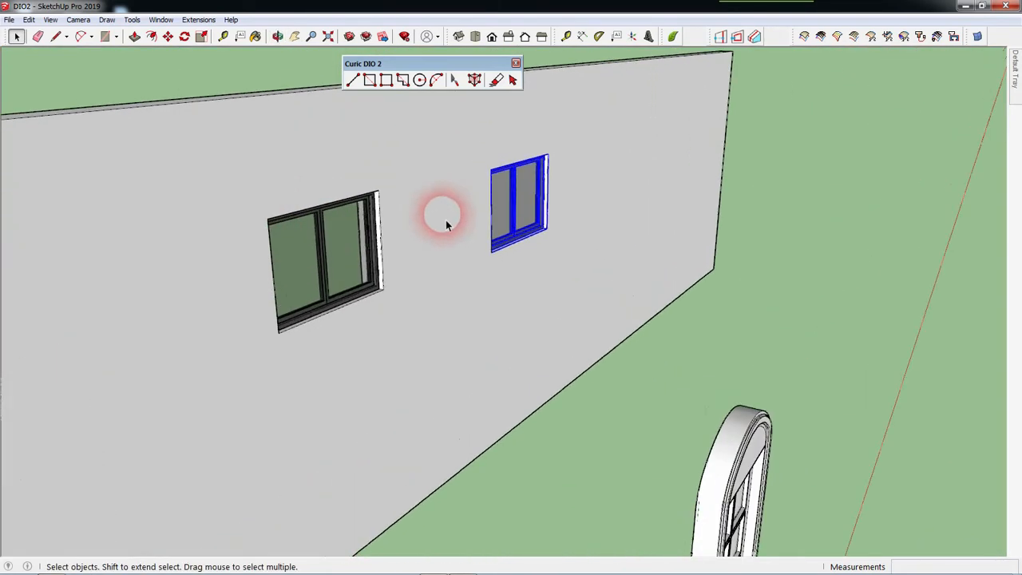
{"action": "key", "text": "m"}
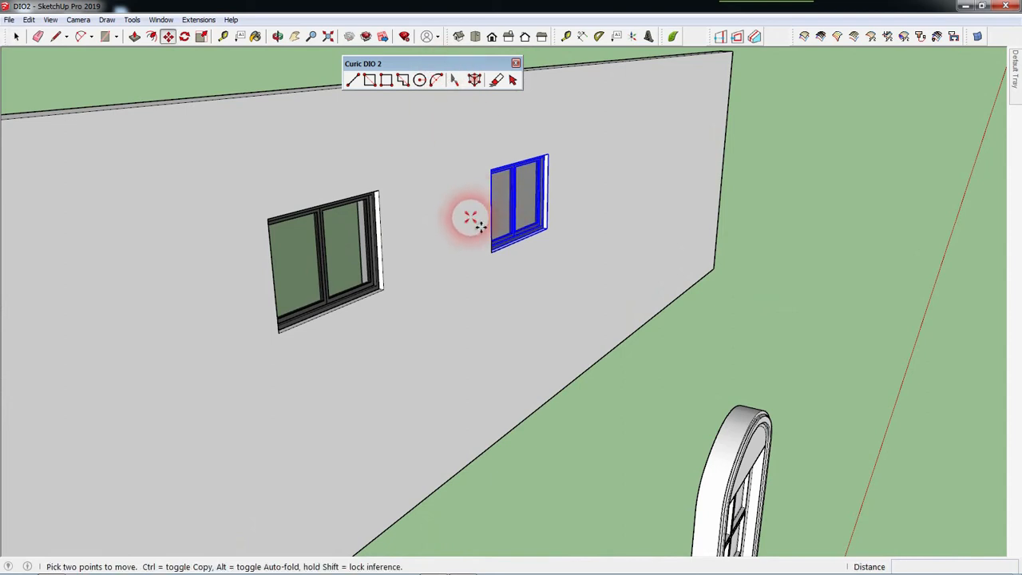
{"action": "left_click", "coordinate": [470, 217]}
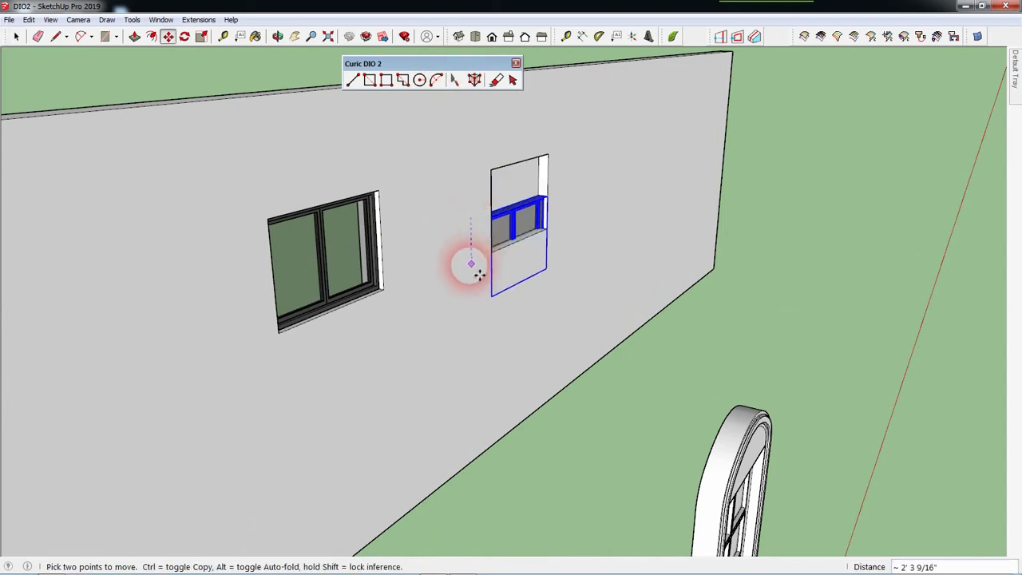
{"action": "left_click", "coordinate": [474, 314]}
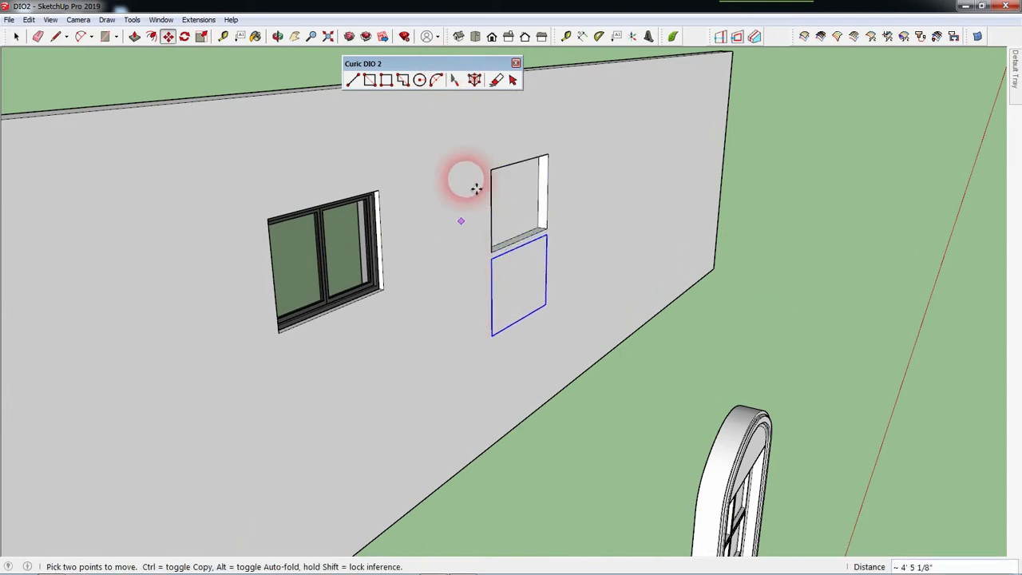
Cut an opening at the lowered window by extending its DIO bounding box out of both wall faces, about 5' 10" at the back.
{"action": "left_click", "coordinate": [476, 81]}
{"action": "middle_click_drag", "start_coordinate": [471, 319], "coordinate": [352, 321]}
{"action": "left_click_drag", "start_coordinate": [319, 311], "coordinate": [406, 285]}
{"action": "middle_click_drag", "start_coordinate": [424, 336], "coordinate": [530, 346]}
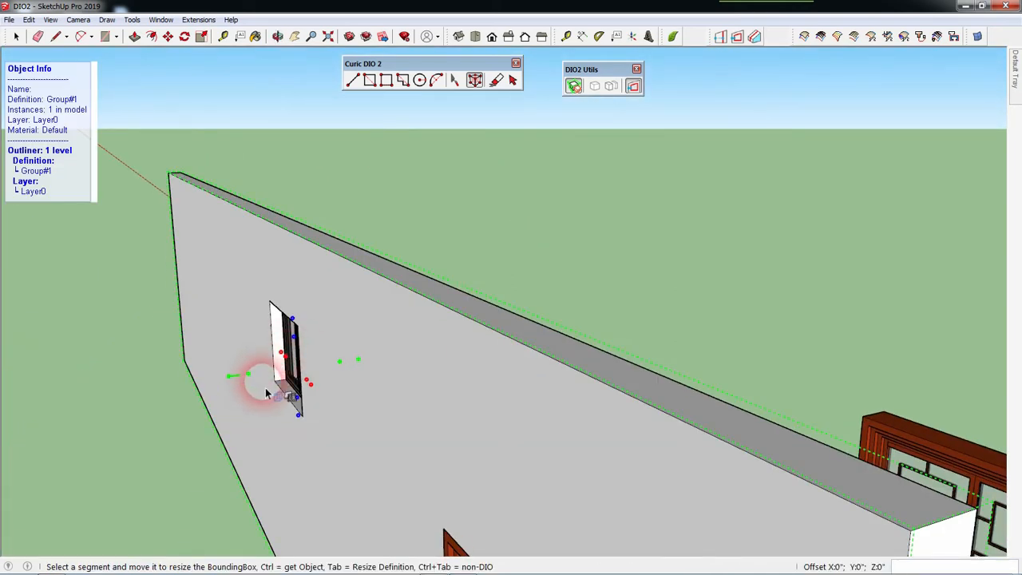
{"action": "middle_click_drag", "start_coordinate": [260, 384], "coordinate": [242, 381]}
{"action": "left_click", "coordinate": [237, 375]}
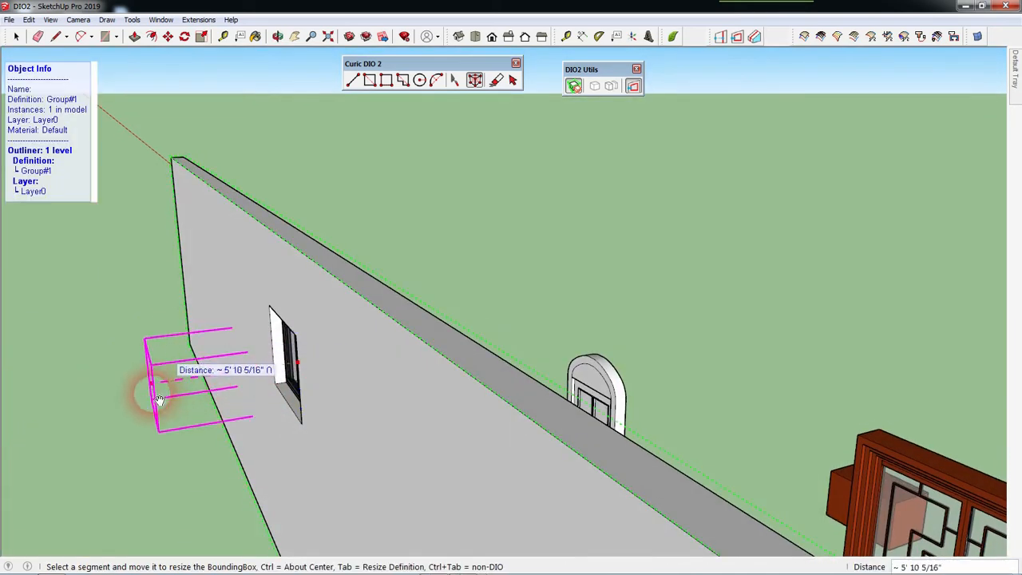
{"action": "left_click", "coordinate": [154, 387]}
{"action": "key", "text": "m"}
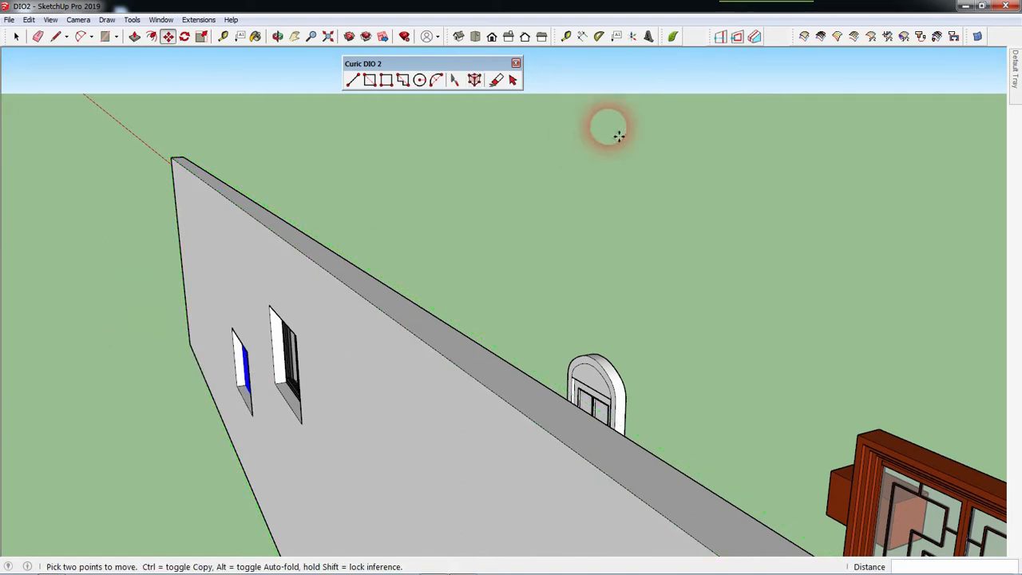
Remove the leftover opening above the lowered window from the wall with the DIO face-picking tool.
{"action": "middle_click_drag", "start_coordinate": [615, 126], "coordinate": [346, 183]}
{"action": "key", "text": "space"}
{"action": "left_click", "coordinate": [582, 350]}
{"action": "scroll", "coordinate": [416, 270], "scroll_direction": "up", "scroll_amount": 4}
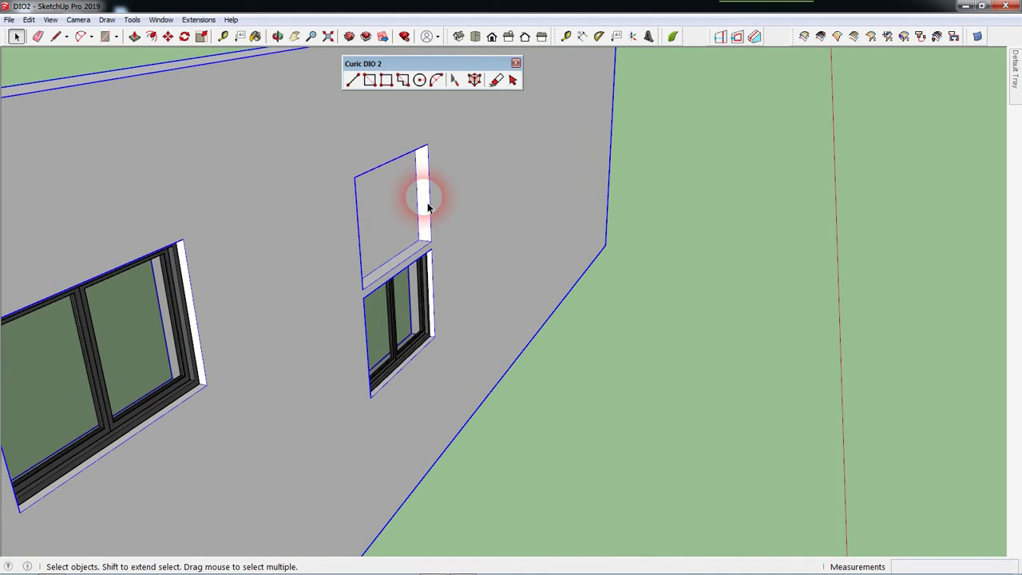
{"action": "left_click", "coordinate": [453, 81]}
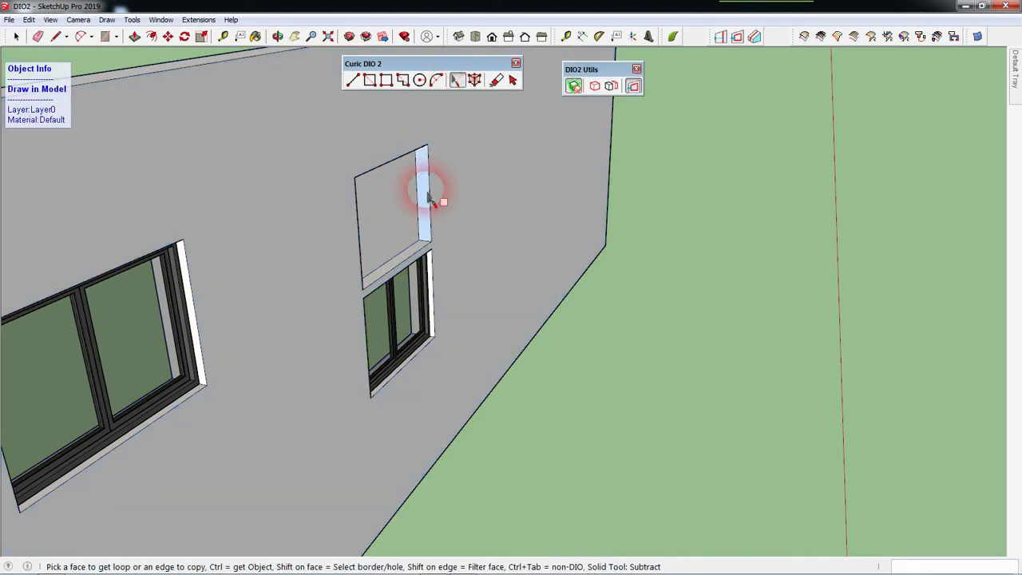
{"action": "left_click", "coordinate": [429, 198]}
{"action": "left_click", "coordinate": [373, 233]}
{"action": "key", "text": "space"}
Insert a third window component on the wall face above the lowered window.
{"action": "middle_click_drag", "start_coordinate": [702, 335], "coordinate": [823, 230]}
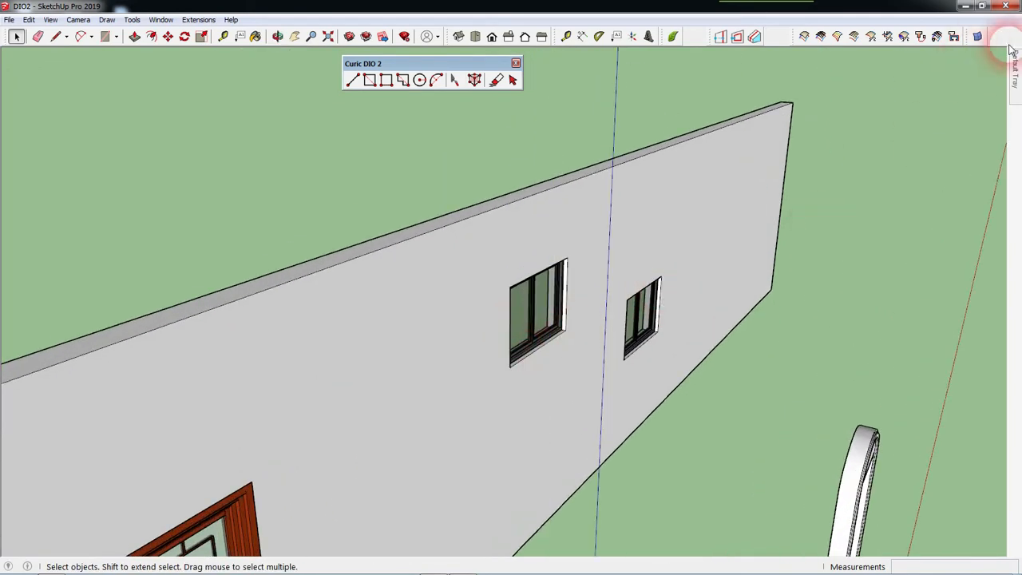
{"action": "mouse_move", "coordinate": [1016, 76]}
{"action": "left_click_drag", "start_coordinate": [878, 206], "coordinate": [667, 254]}
{"action": "left_click", "coordinate": [656, 244]}
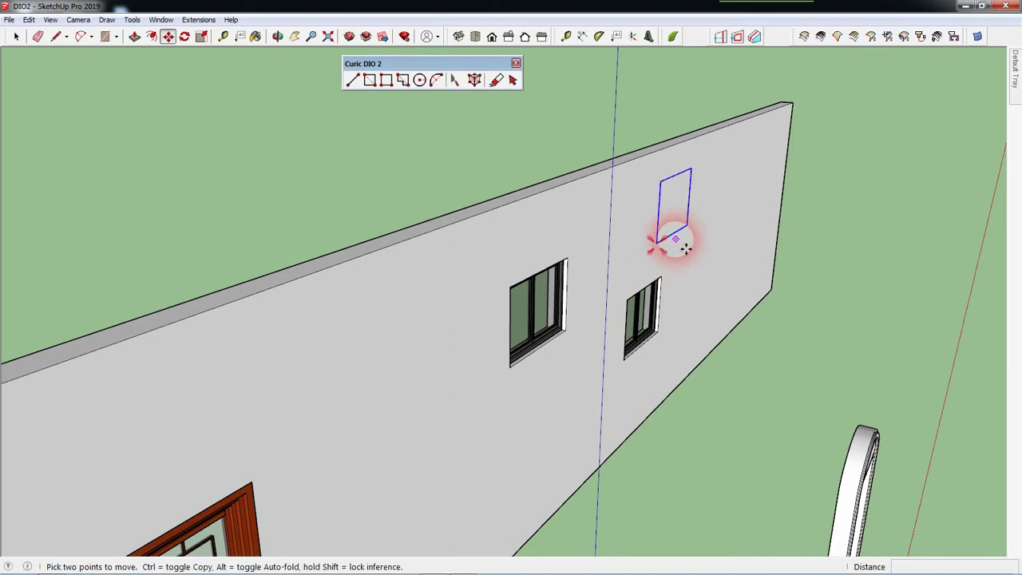
Cut the third window's opening through the wall by extending its DIO bounding box beyond the front and back faces.
{"action": "left_click", "coordinate": [474, 80]}
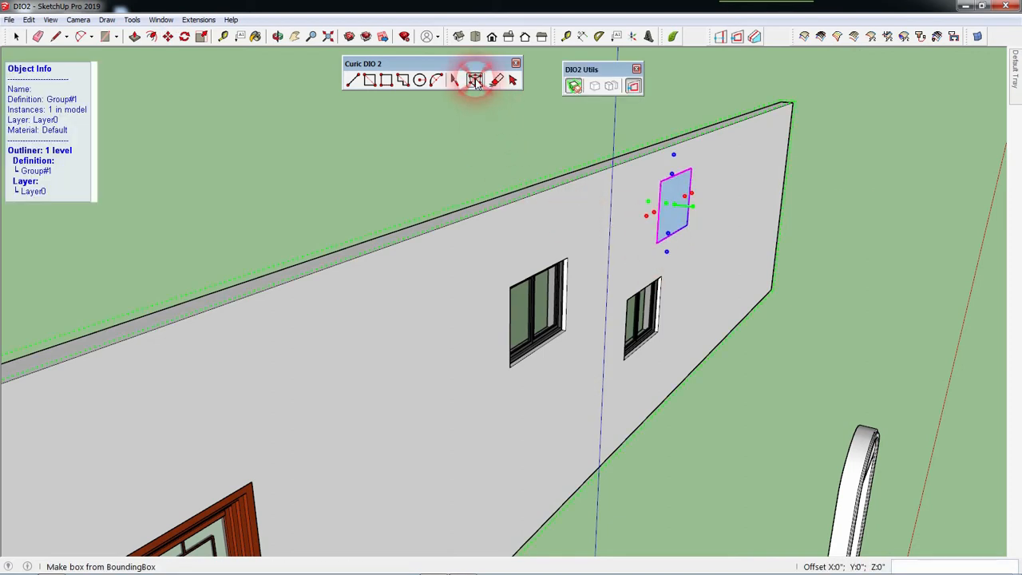
{"action": "middle_click_drag", "start_coordinate": [635, 209], "coordinate": [723, 217]}
{"action": "scroll", "coordinate": [607, 195], "scroll_direction": "up", "scroll_amount": 3}
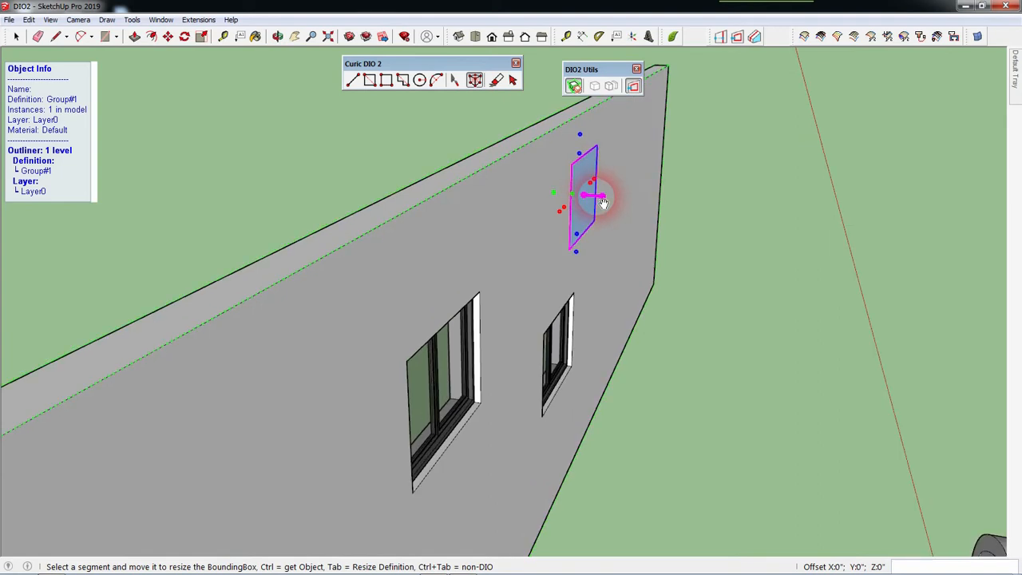
{"action": "left_click", "coordinate": [601, 198]}
{"action": "left_click", "coordinate": [683, 200]}
{"action": "middle_click_drag", "start_coordinate": [600, 193], "coordinate": [443, 222]}
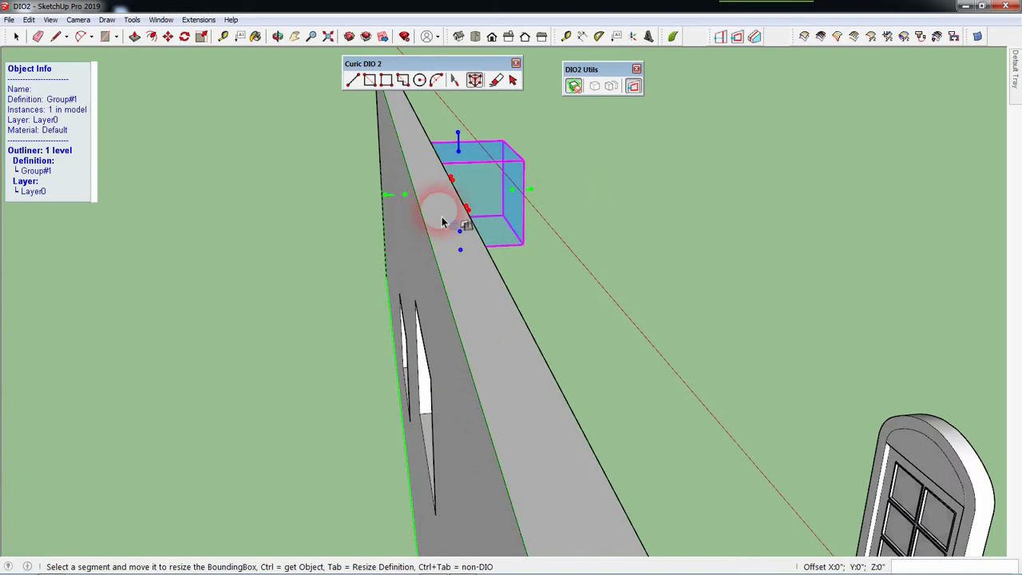
{"action": "left_click", "coordinate": [392, 200]}
{"action": "left_click", "coordinate": [331, 202]}
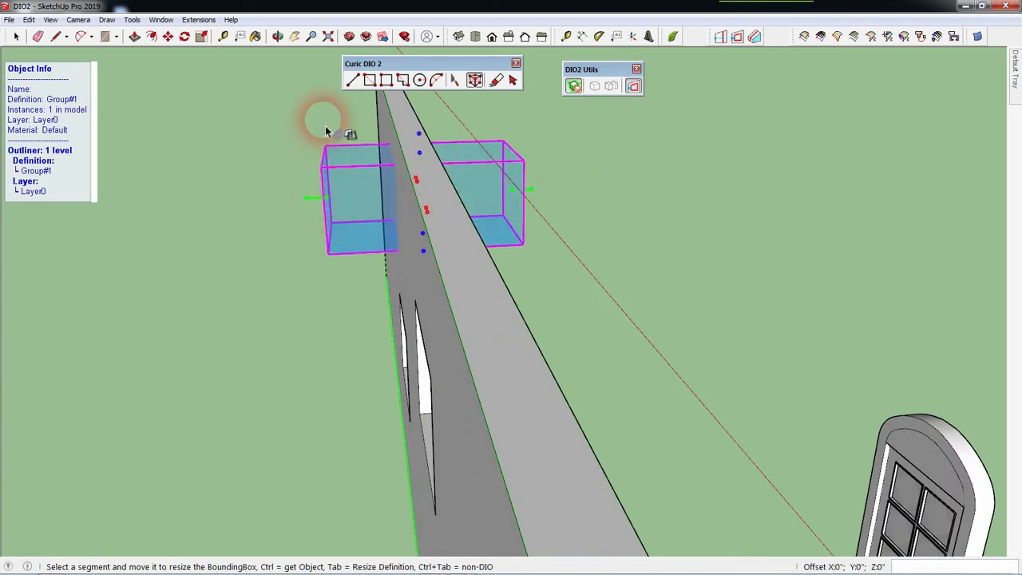
{"action": "key", "text": "m"}
Move the third window about 6' 1" sideways along the wall, clear of its opening and toward the wall's far end.
{"action": "middle_click_drag", "start_coordinate": [308, 114], "coordinate": [471, 260]}
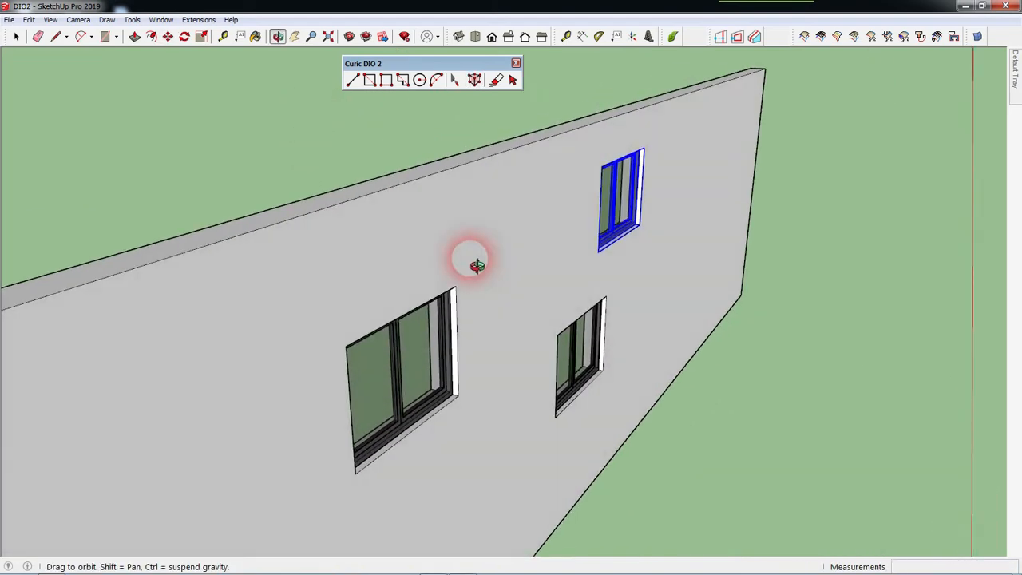
{"action": "middle_click_drag", "start_coordinate": [740, 302], "coordinate": [572, 269]}
{"action": "key", "text": "space"}
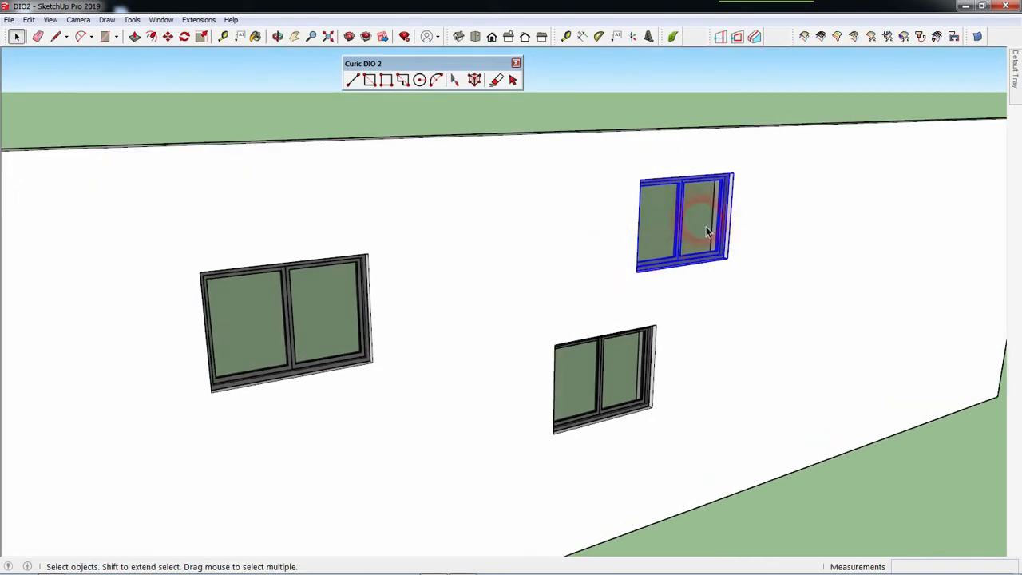
{"action": "key", "text": "m"}
{"action": "left_click_drag", "start_coordinate": [734, 280], "coordinate": [822, 276]}
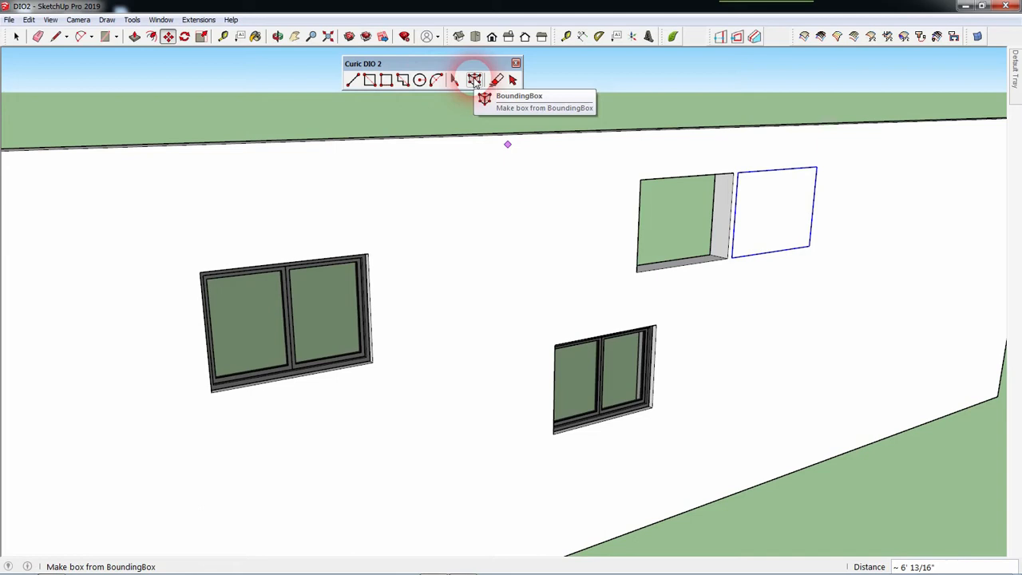
Recut the third window's opening at its moved position with the DIO bounding box, clearing the old opening from the wall.
{"action": "left_click", "coordinate": [474, 79]}
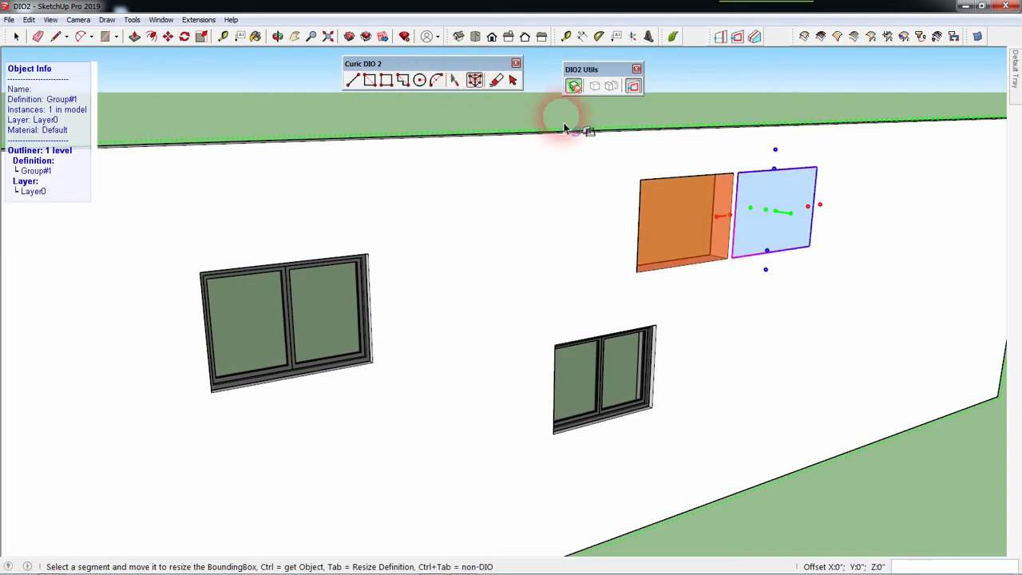
{"action": "middle_click_drag", "start_coordinate": [716, 223], "coordinate": [637, 239]}
{"action": "left_click_drag", "start_coordinate": [633, 177], "coordinate": [698, 192]}
{"action": "middle_click_drag", "start_coordinate": [540, 191], "coordinate": [691, 267]}
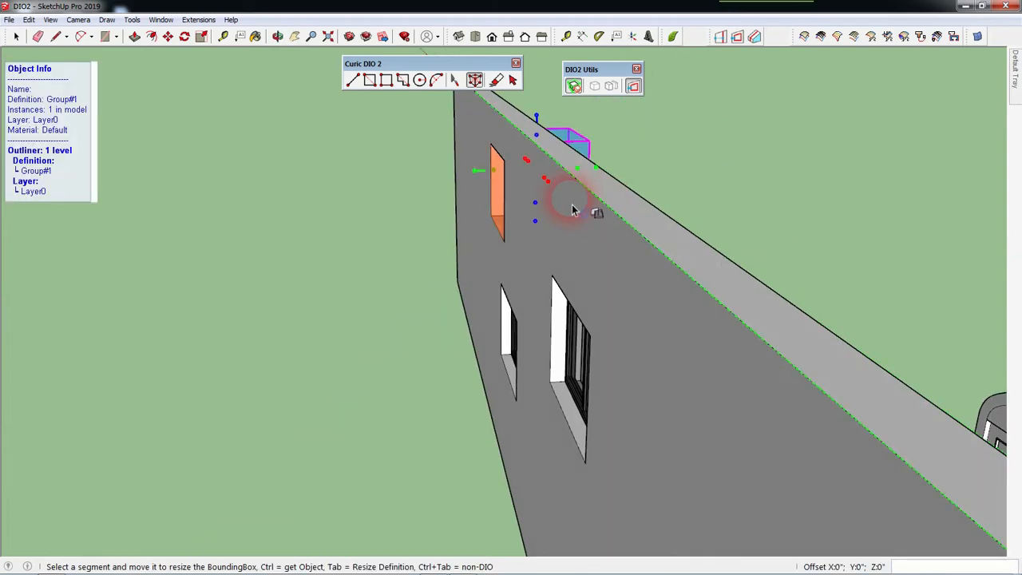
{"action": "left_click_drag", "start_coordinate": [484, 179], "coordinate": [387, 117]}
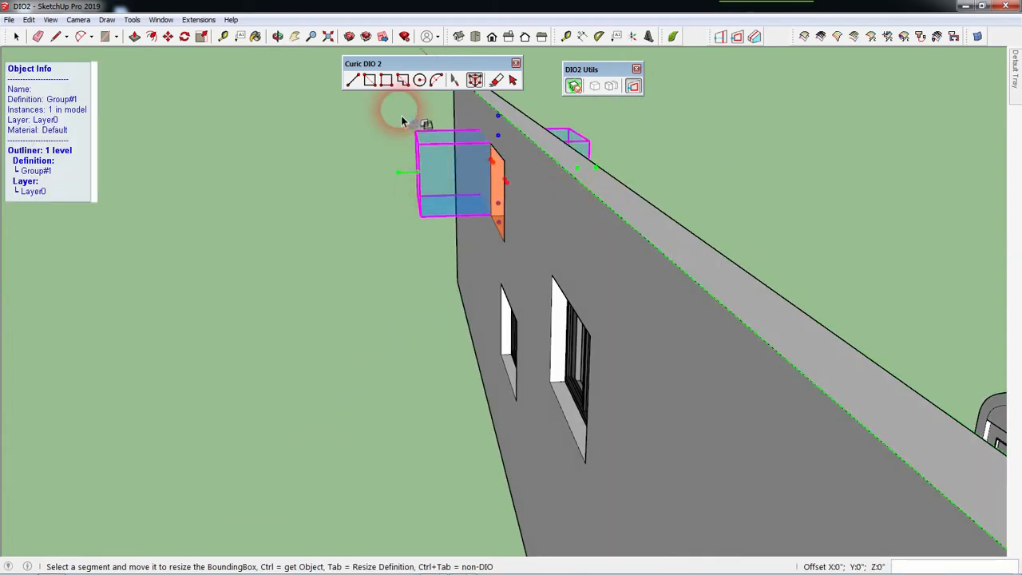
{"action": "key", "text": "m"}
{"action": "middle_click_drag", "start_coordinate": [716, 158], "coordinate": [392, 151]}
{"action": "scroll", "coordinate": [392, 151], "scroll_direction": "down", "scroll_amount": 2}
{"action": "scroll", "coordinate": [513, 165], "scroll_direction": "down", "scroll_amount": 2}
{"action": "key", "text": "space"}
{"action": "middle_click_drag", "start_coordinate": [666, 319], "coordinate": [742, 205]}
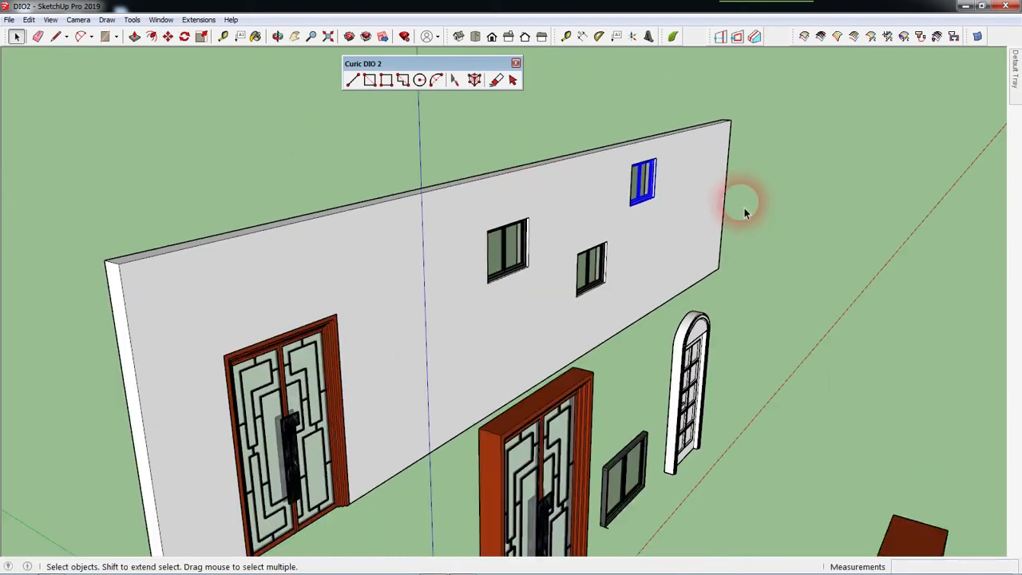
Delete the spare double door and spare window standing in front of the wall.
{"action": "scroll", "coordinate": [742, 205], "scroll_direction": "up", "scroll_amount": 2}
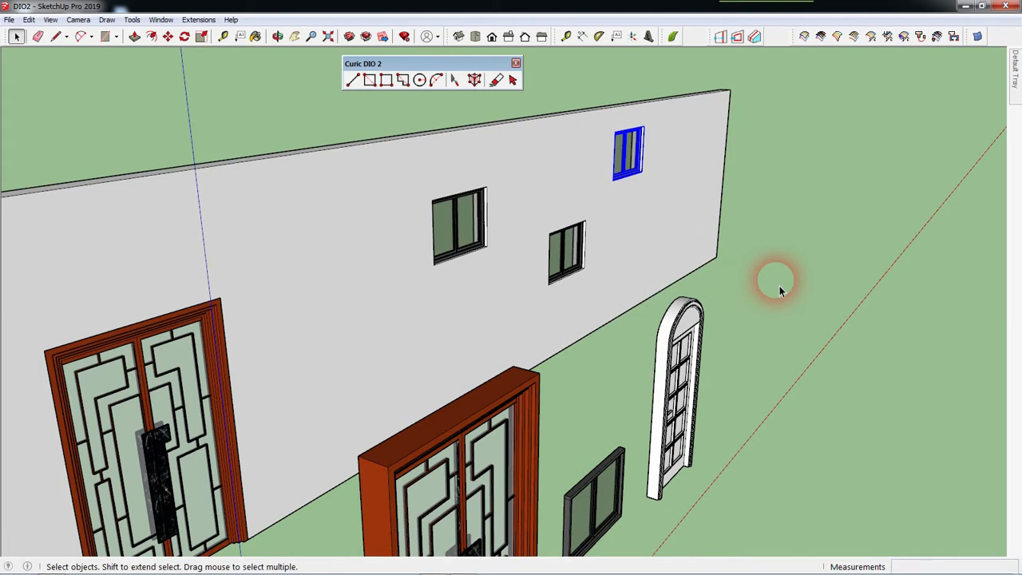
{"action": "middle_click_drag", "start_coordinate": [779, 286], "coordinate": [604, 433]}
{"action": "left_click", "coordinate": [531, 435]}
{"action": "key", "text": "Delete"}
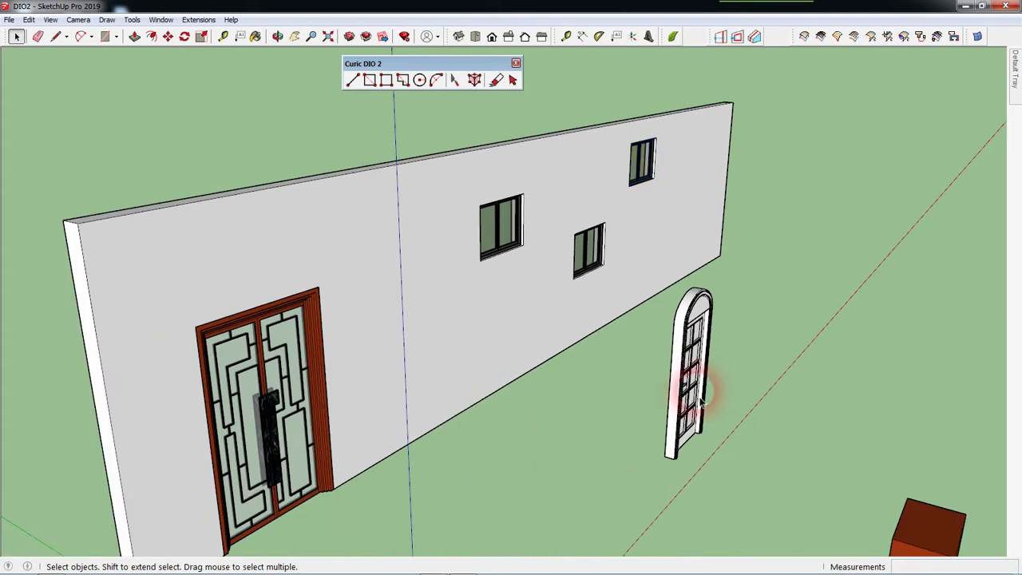
Make a component from the loose arched door geometry, replacing the selection with it.
{"action": "middle_click_drag", "start_coordinate": [613, 334], "coordinate": [751, 234]}
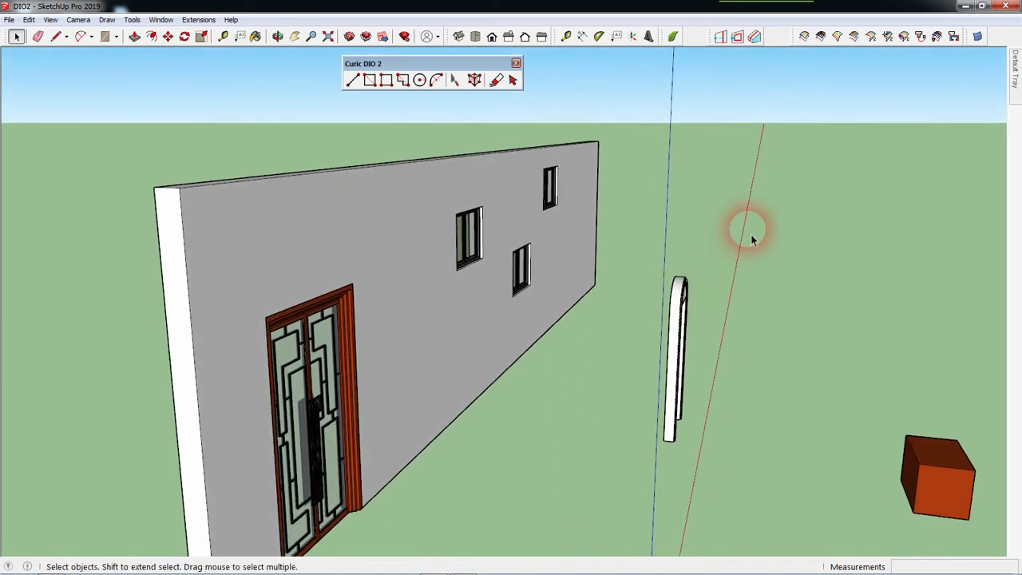
{"action": "left_click_drag", "start_coordinate": [619, 529], "coordinate": [621, 527]}
{"action": "middle_click_drag", "start_coordinate": [698, 426], "coordinate": [621, 484]}
{"action": "right_click", "coordinate": [651, 459]}
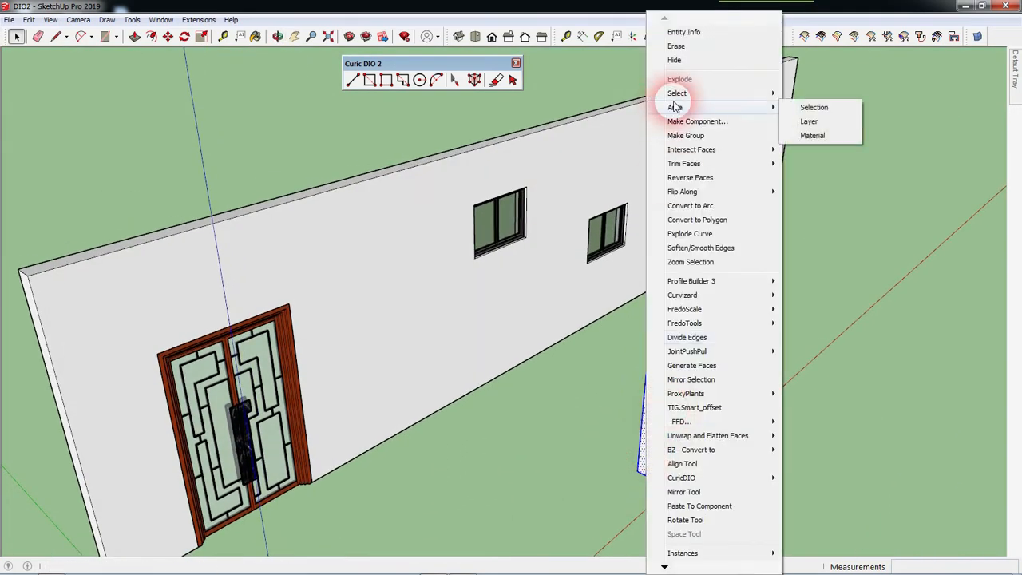
{"action": "left_click", "coordinate": [676, 121]}
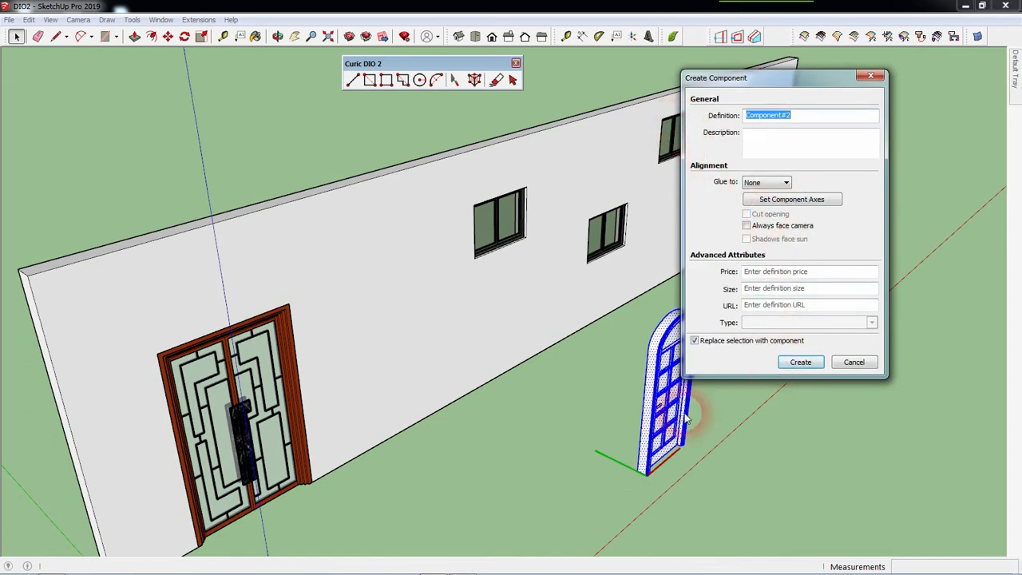
{"action": "left_click", "coordinate": [801, 361]}
Insert the arched door component on the wall at ground level, between the double door and the windows.
{"action": "mouse_move", "coordinate": [1014, 80]}
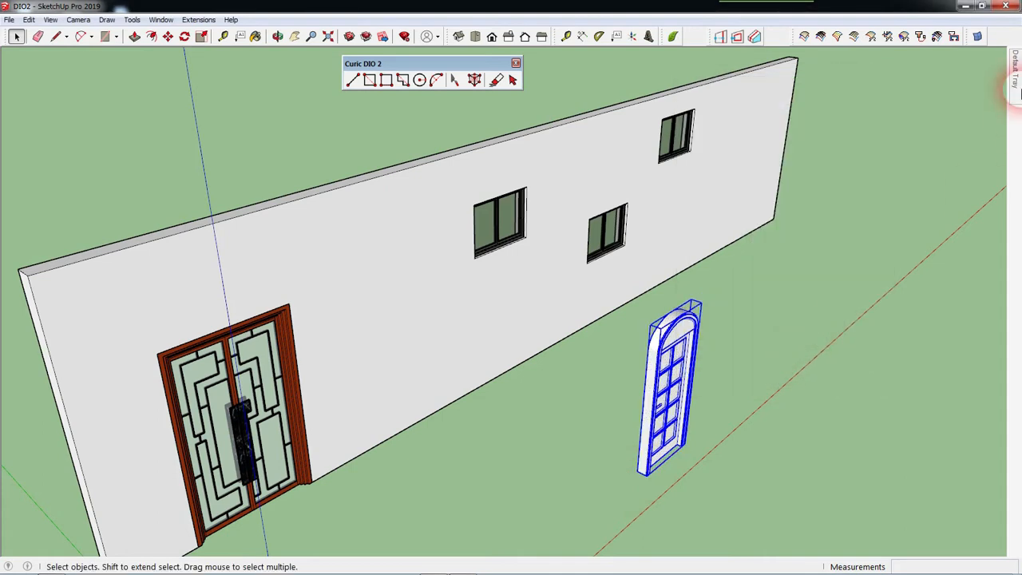
{"action": "left_click", "coordinate": [868, 254]}
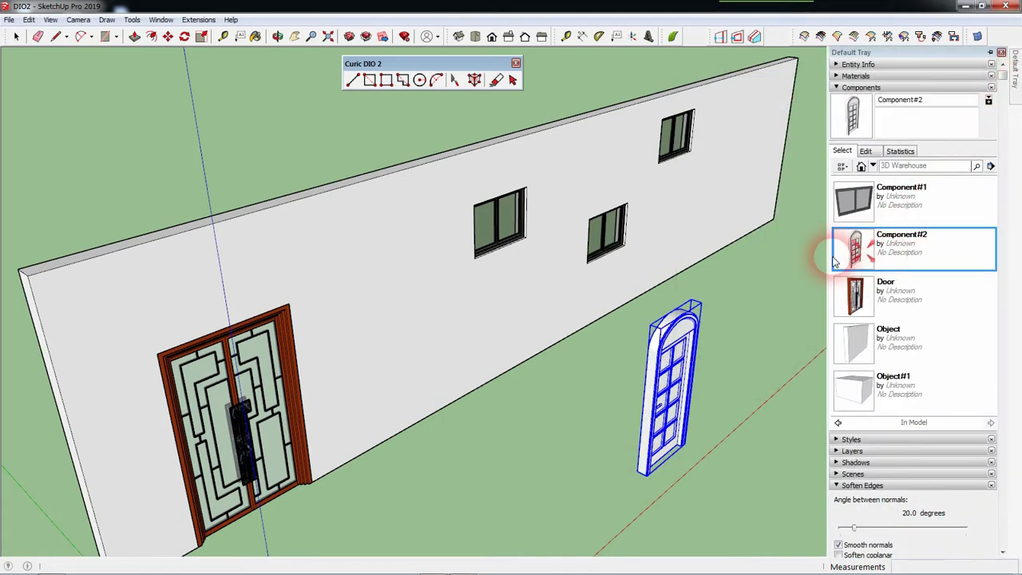
{"action": "left_click", "coordinate": [409, 429]}
{"action": "scroll", "coordinate": [375, 410], "scroll_direction": "up", "scroll_amount": 3}
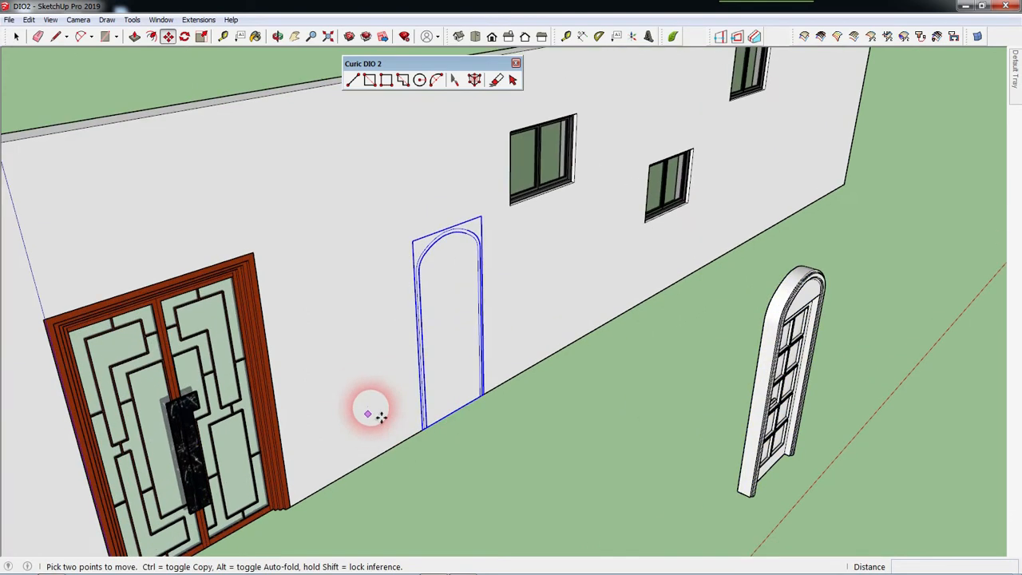
Cut the arched door's opening through the wall by extending its DIO bounding box beyond the front and back faces.
{"action": "left_click", "coordinate": [475, 80]}
{"action": "middle_click_drag", "start_coordinate": [735, 314], "coordinate": [573, 392]}
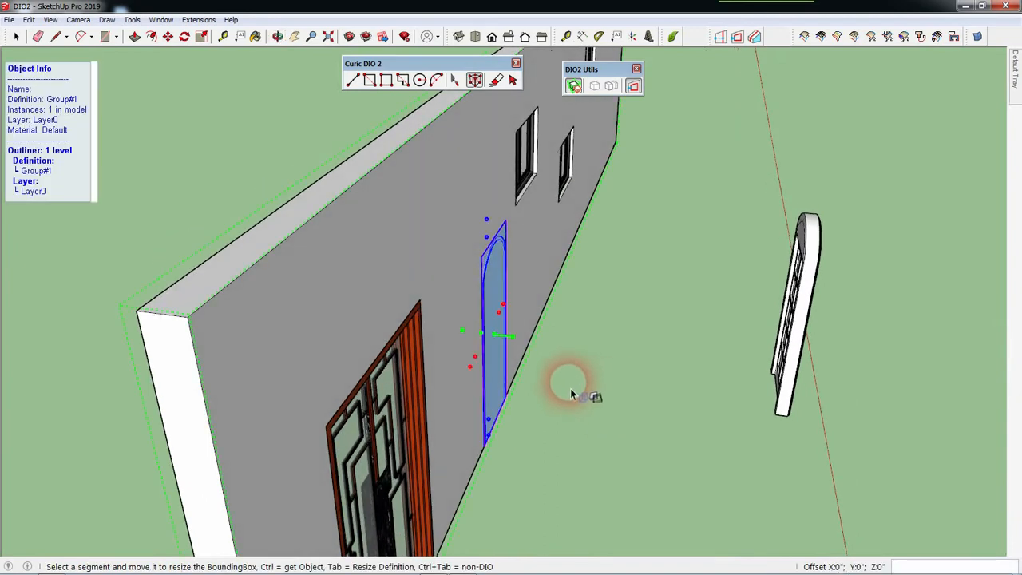
{"action": "left_click", "coordinate": [503, 335]}
{"action": "left_click", "coordinate": [536, 342]}
{"action": "middle_click_drag", "start_coordinate": [475, 407], "coordinate": [643, 367]}
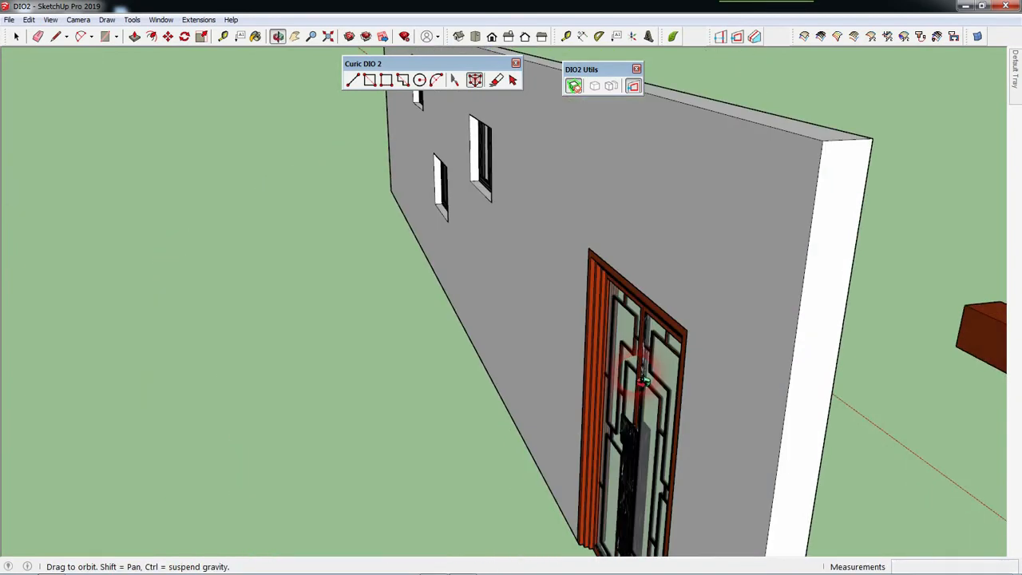
{"action": "left_click", "coordinate": [508, 332]}
{"action": "left_click", "coordinate": [434, 338]}
{"action": "middle_click_drag", "start_coordinate": [331, 301], "coordinate": [729, 268]}
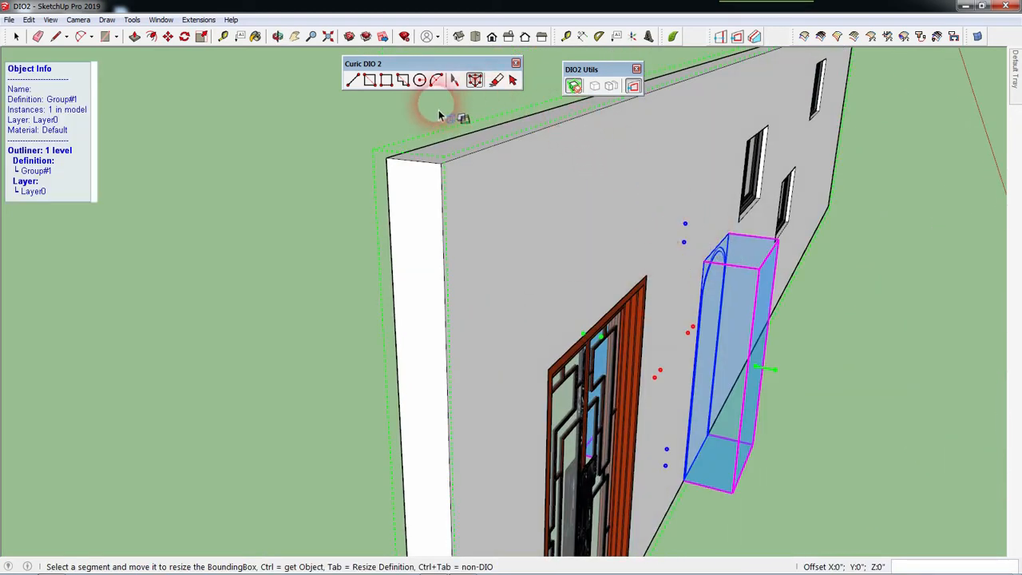
{"action": "key", "text": "m"}
{"action": "key", "text": "Delete"}
{"action": "middle_click_drag", "start_coordinate": [848, 421], "coordinate": [869, 413]}
{"action": "key", "text": "space"}
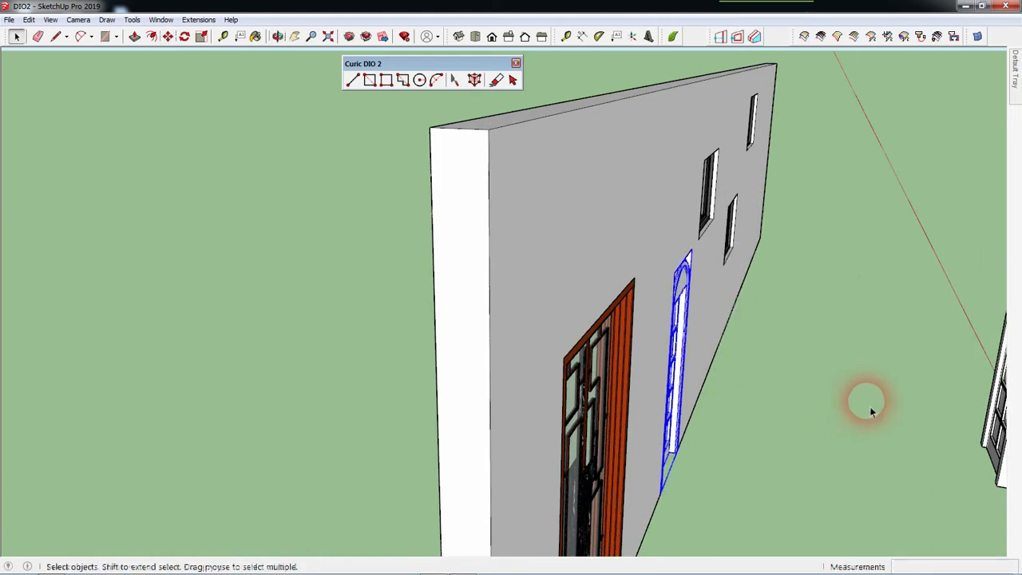
{"action": "middle_click_drag", "start_coordinate": [717, 405], "coordinate": [653, 434]}
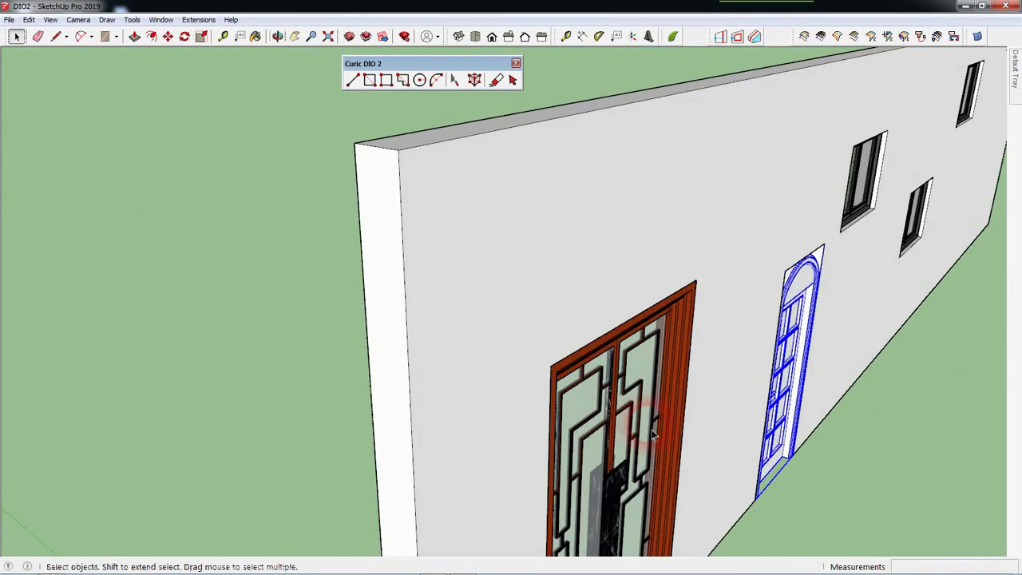
{"action": "middle_click_drag", "start_coordinate": [613, 304], "coordinate": [470, 247]}
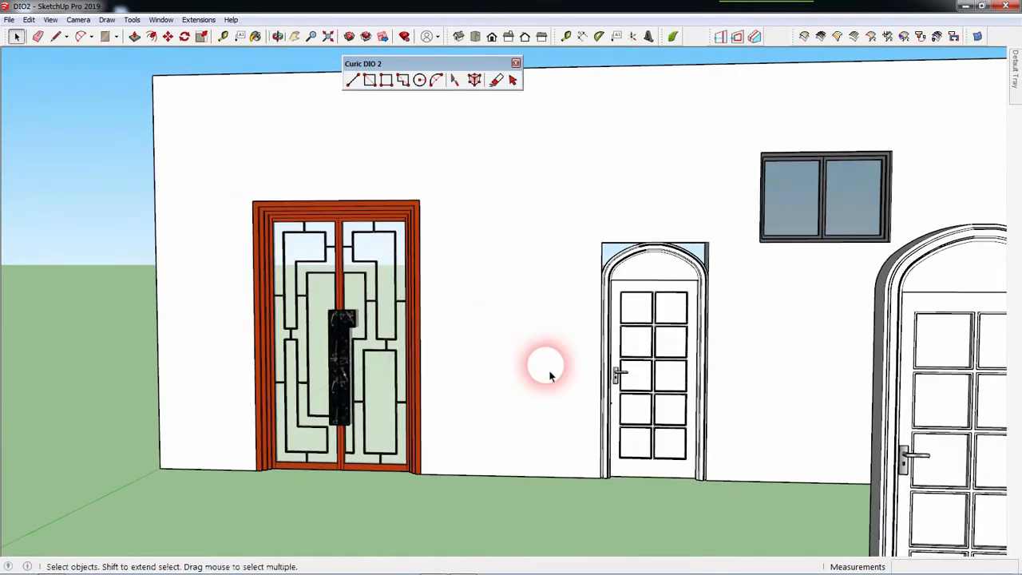
Undo the arched door's wall opening, its placement on the wall and its conversion to a component.
{"action": "key", "text": "ctrl+z"}
{"action": "key", "text": "ctrl+z"}
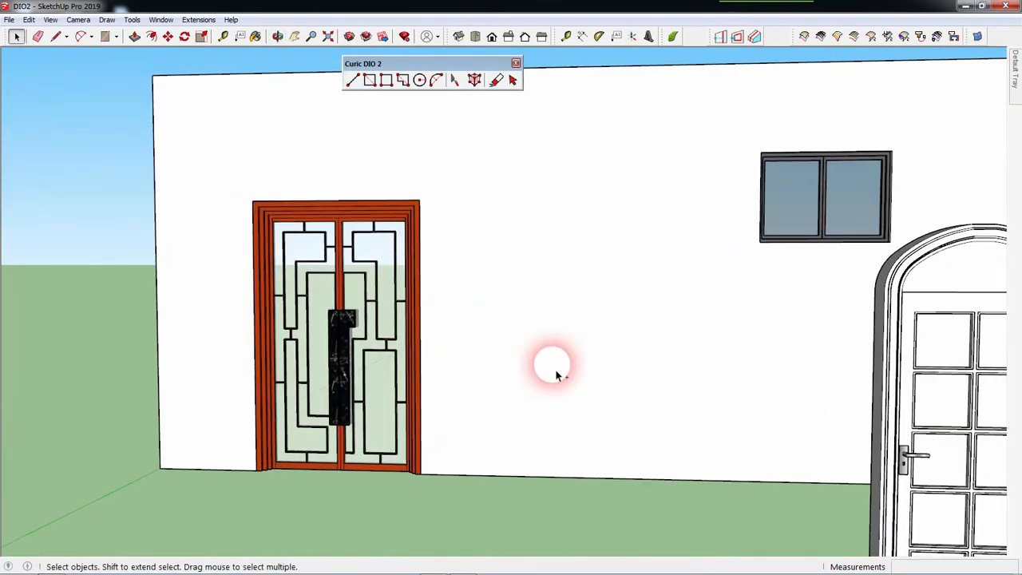
{"action": "scroll", "coordinate": [542, 316], "scroll_direction": "down", "scroll_amount": 1}
{"action": "scroll", "coordinate": [542, 320], "scroll_direction": "down", "scroll_amount": 3}
{"action": "middle_click_drag", "start_coordinate": [541, 325], "coordinate": [612, 319]}
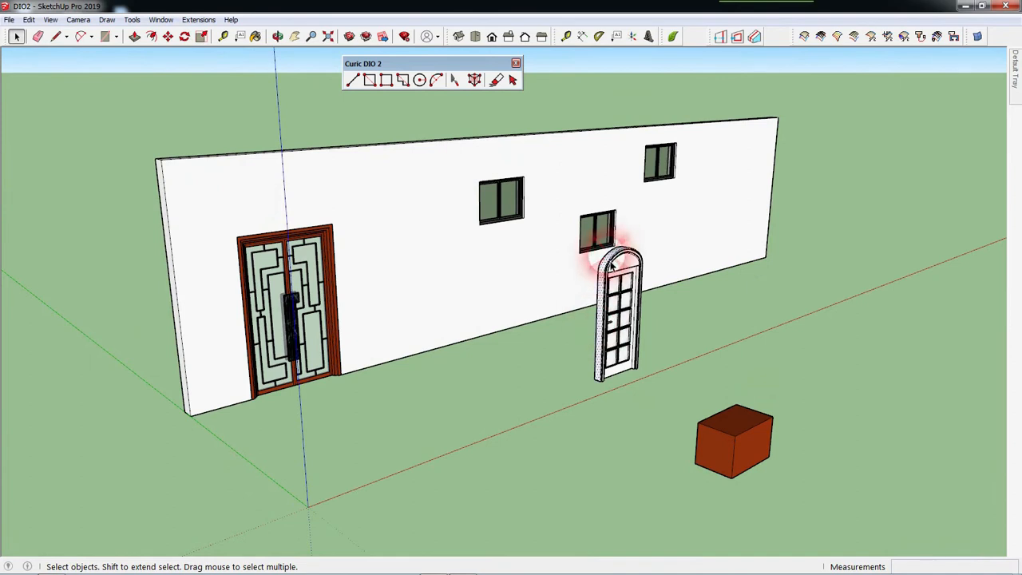
Group all the loose geometry of the arched door standing in front of the wall.
{"action": "scroll", "coordinate": [611, 266], "scroll_direction": "up", "scroll_amount": 2}
{"action": "scroll", "coordinate": [579, 266], "scroll_direction": "up", "scroll_amount": 2}
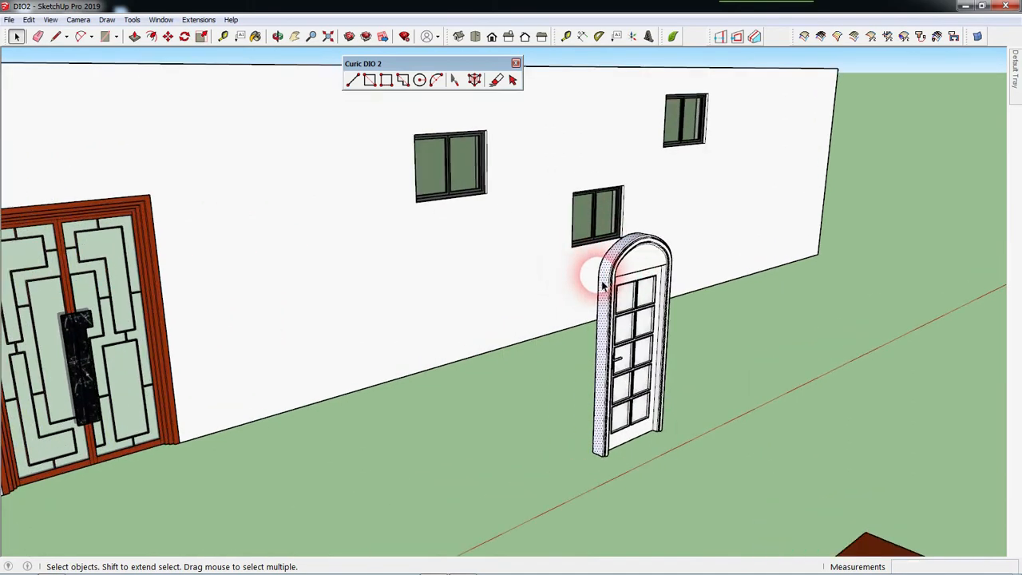
{"action": "middle_click_drag", "start_coordinate": [582, 228], "coordinate": [733, 234]}
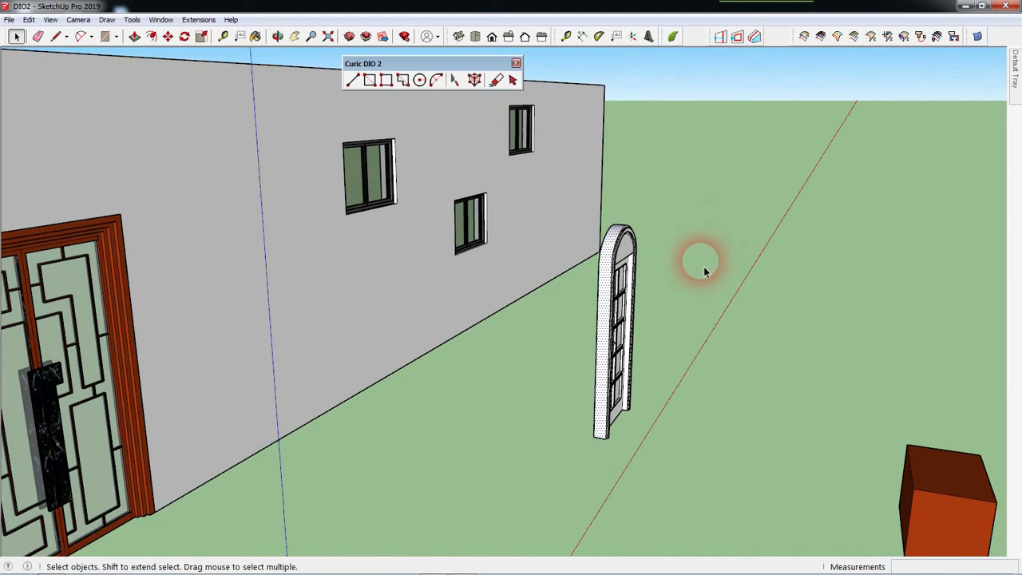
{"action": "middle_click_drag", "start_coordinate": [703, 266], "coordinate": [730, 338]}
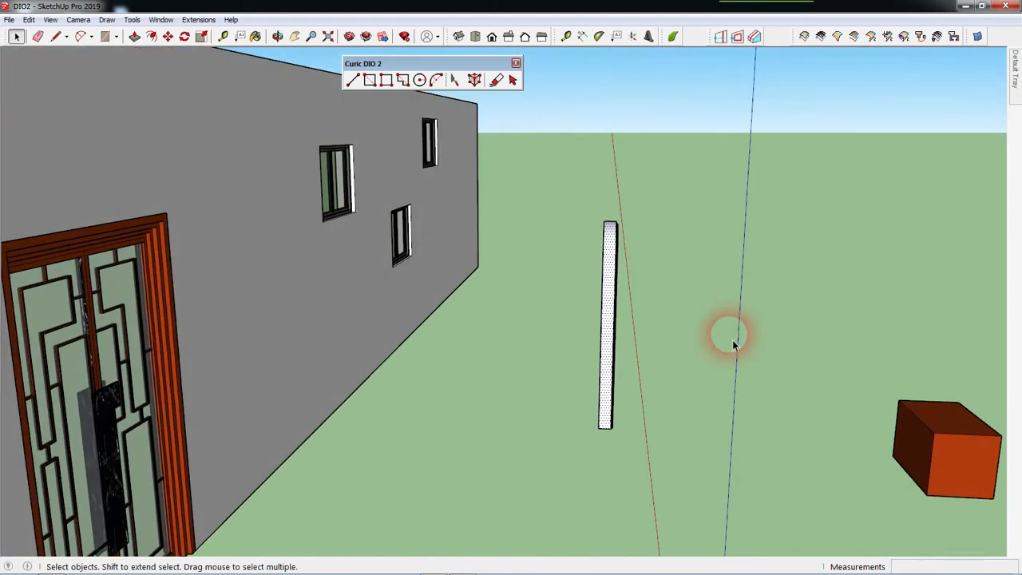
{"action": "left_click_drag", "start_coordinate": [672, 471], "coordinate": [591, 254]}
{"action": "left_click_drag", "start_coordinate": [573, 188], "coordinate": [572, 180]}
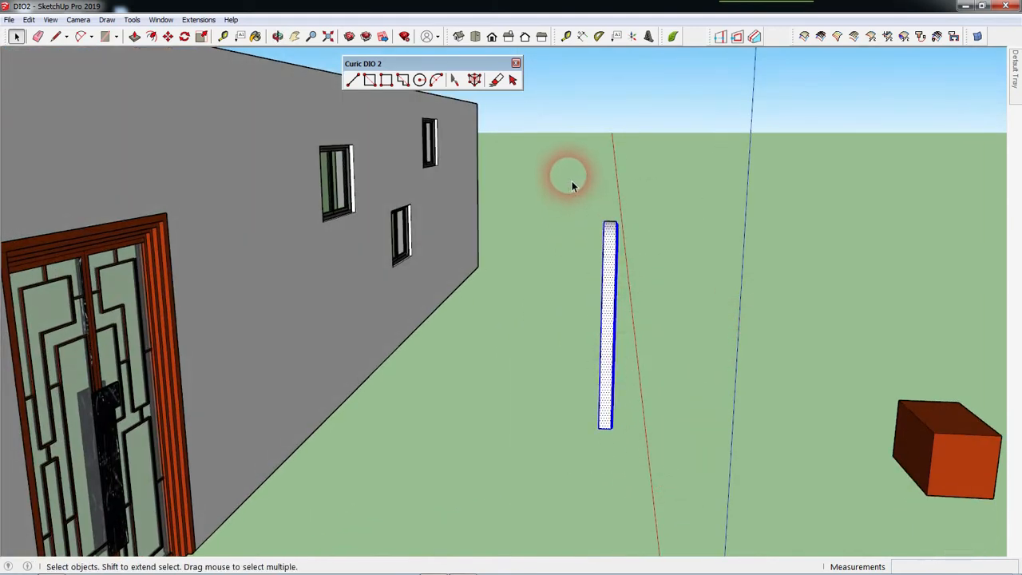
{"action": "right_click", "coordinate": [608, 230]}
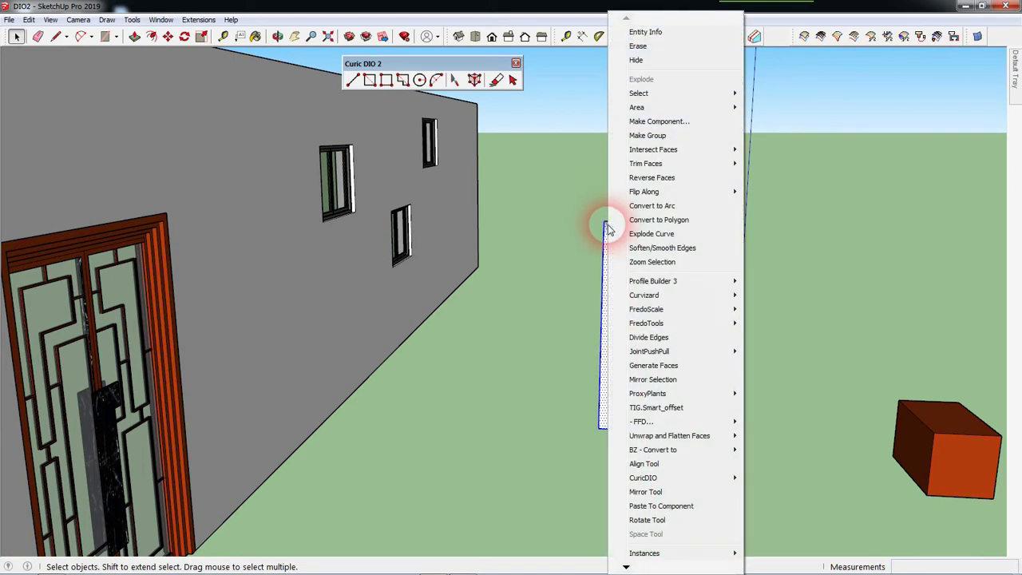
{"action": "left_click", "coordinate": [630, 135]}
{"action": "middle_click_drag", "start_coordinate": [648, 231], "coordinate": [501, 331]}
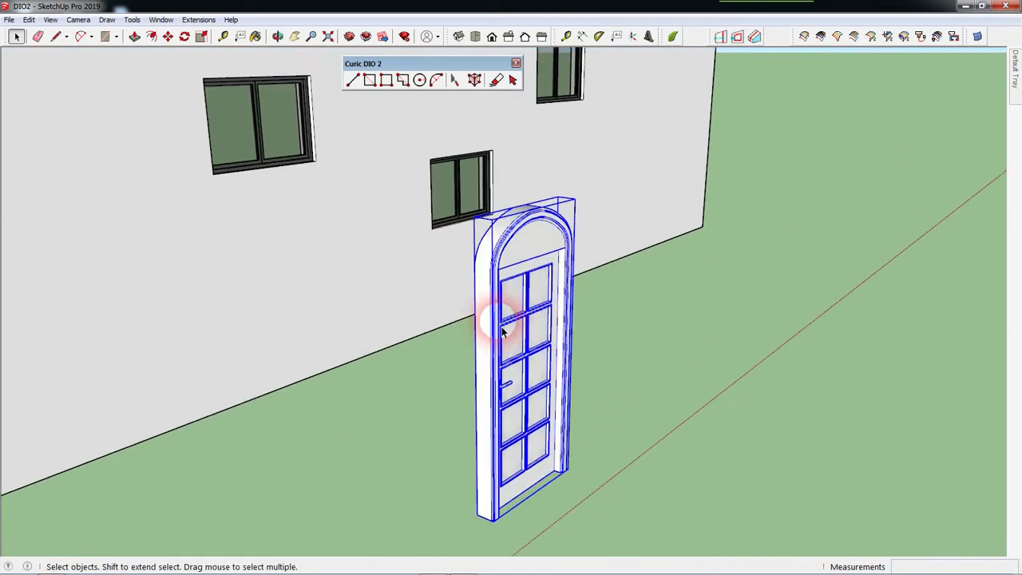
Copy the outer arched frame face inside the door group and paste it in place outside the group.
{"action": "double_click", "coordinate": [502, 327]}
{"action": "scroll", "coordinate": [521, 219], "scroll_direction": "up", "scroll_amount": 5}
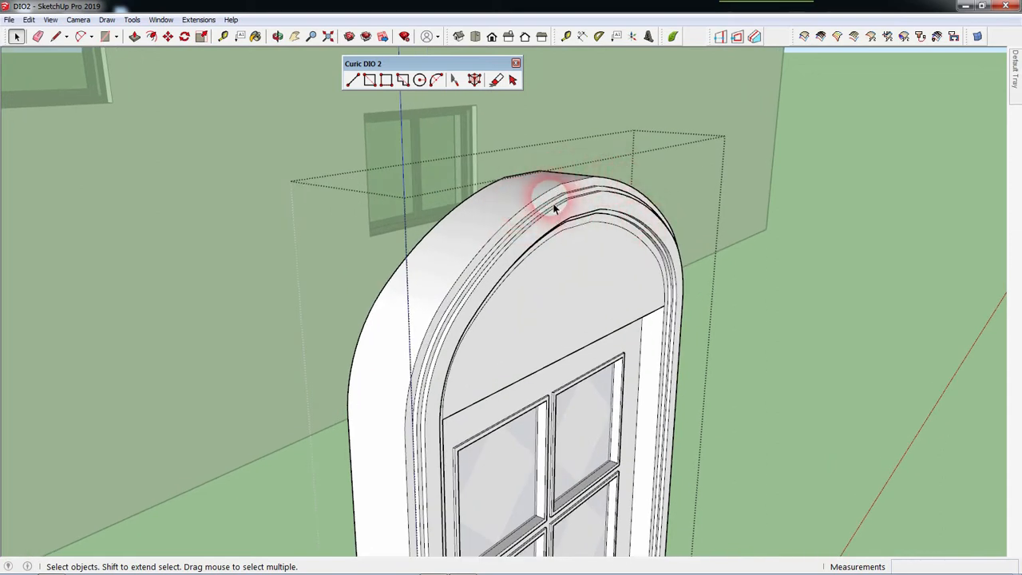
{"action": "scroll", "coordinate": [554, 202], "scroll_direction": "up", "scroll_amount": 1}
{"action": "left_click", "coordinate": [557, 201]}
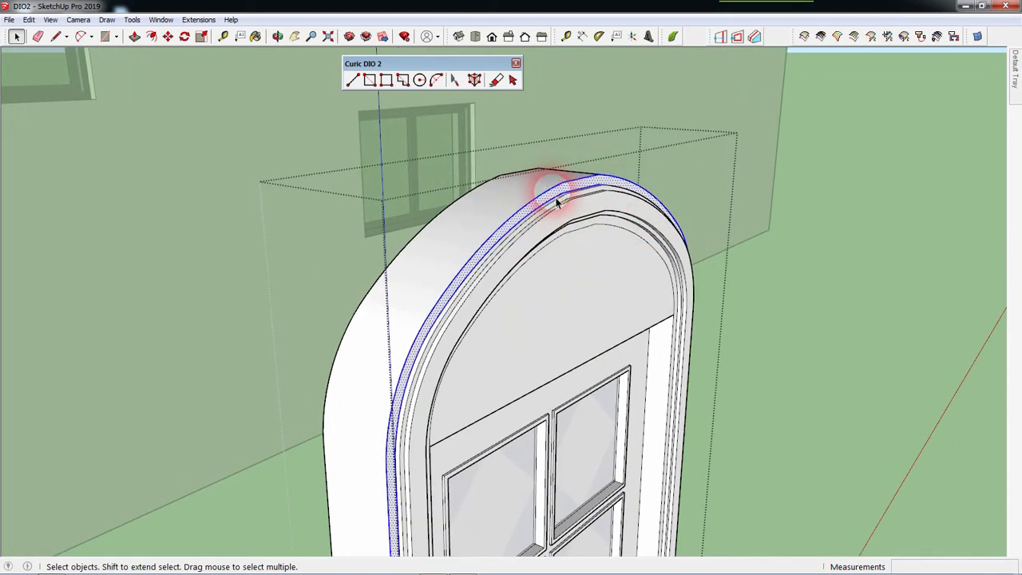
{"action": "key", "text": "m"}
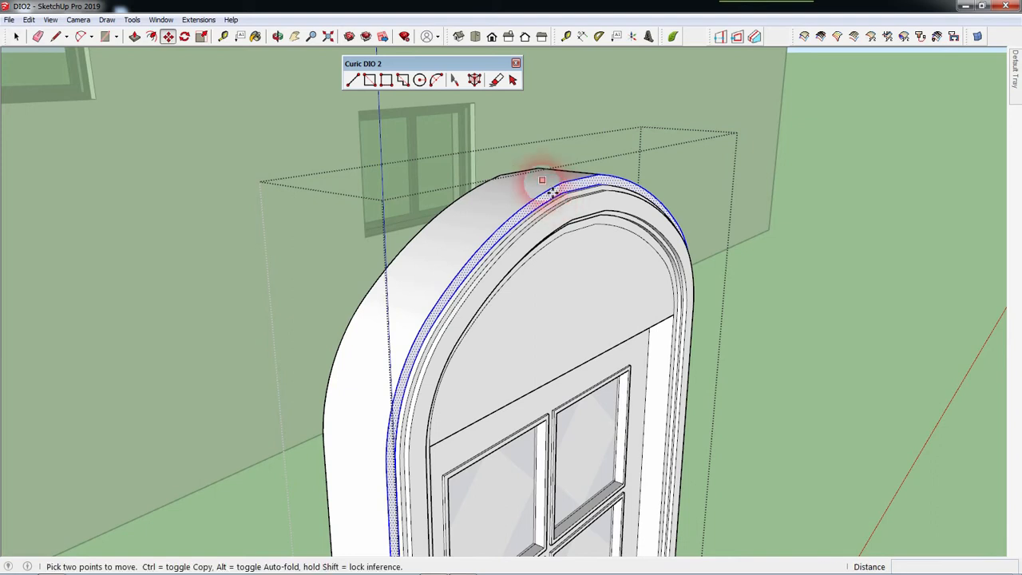
{"action": "scroll", "coordinate": [559, 184], "scroll_direction": "down", "scroll_amount": 1}
{"action": "key", "text": "space"}
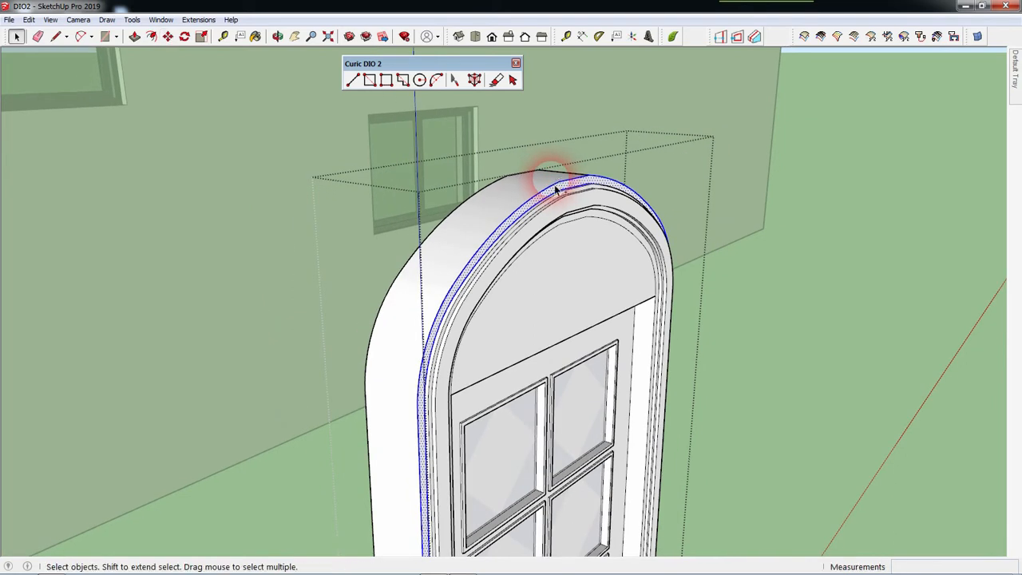
{"action": "scroll", "coordinate": [776, 230], "scroll_direction": "down", "scroll_amount": 5}
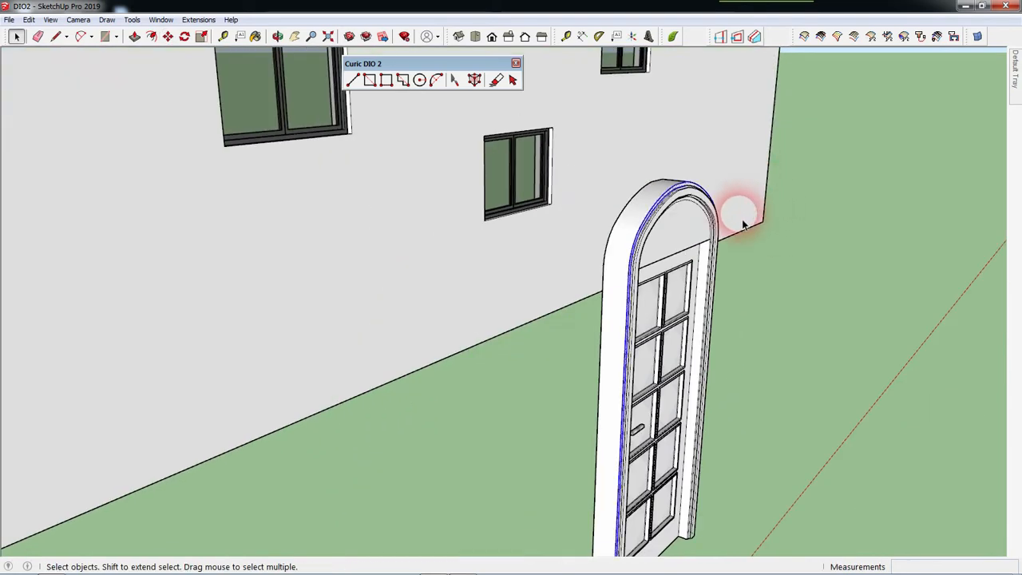
{"action": "scroll", "coordinate": [662, 354], "scroll_direction": "down", "scroll_amount": 3}
Move the copied arched frame face straight out in front of the door, clear of the group.
{"action": "scroll", "coordinate": [631, 351], "scroll_direction": "up", "scroll_amount": 8}
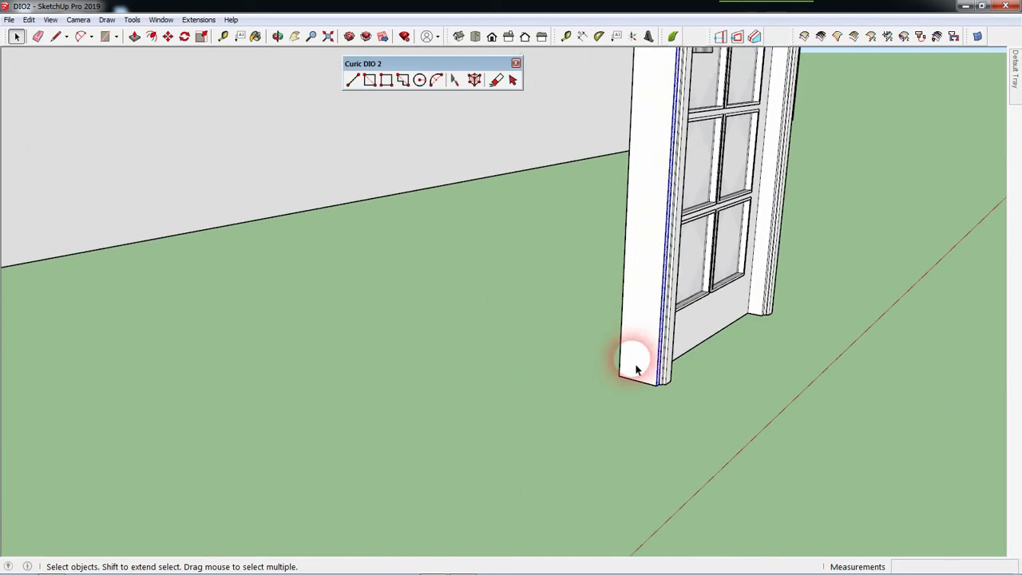
{"action": "key", "text": "m"}
{"action": "left_click_drag", "start_coordinate": [663, 396], "coordinate": [744, 426]}
{"action": "key", "text": "space"}
Erase the copied arch strip's end edges and inner outline, and close it with a bottom line to form a full arched face.
{"action": "scroll", "coordinate": [738, 420], "scroll_direction": "up", "scroll_amount": 6}
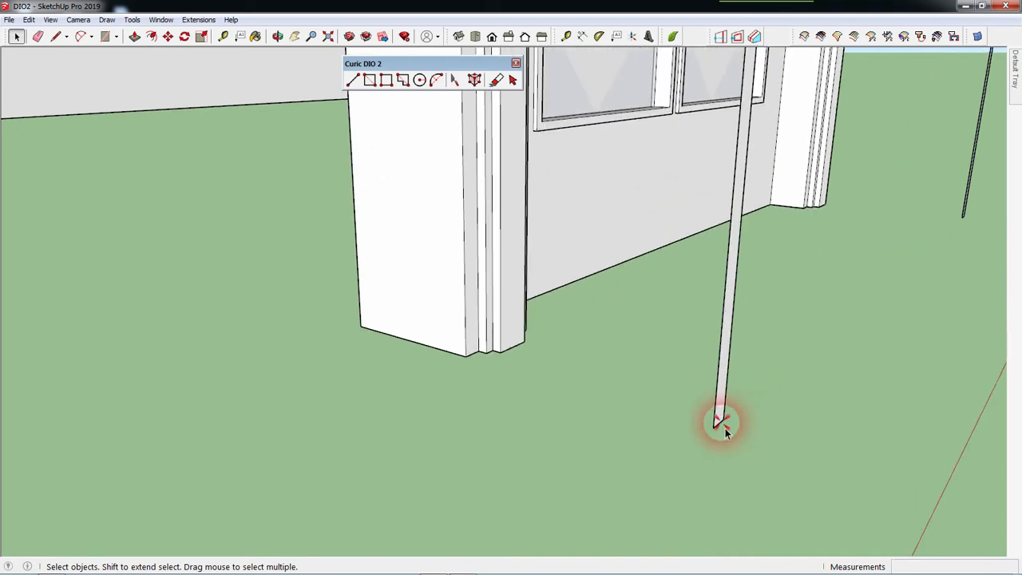
{"action": "left_click", "coordinate": [742, 413]}
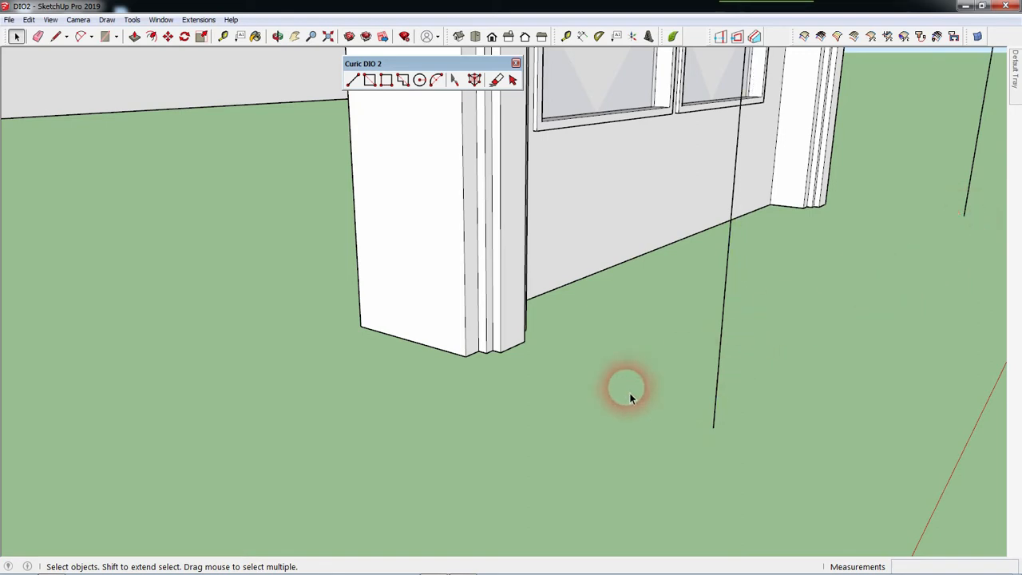
{"action": "left_click", "coordinate": [713, 427]}
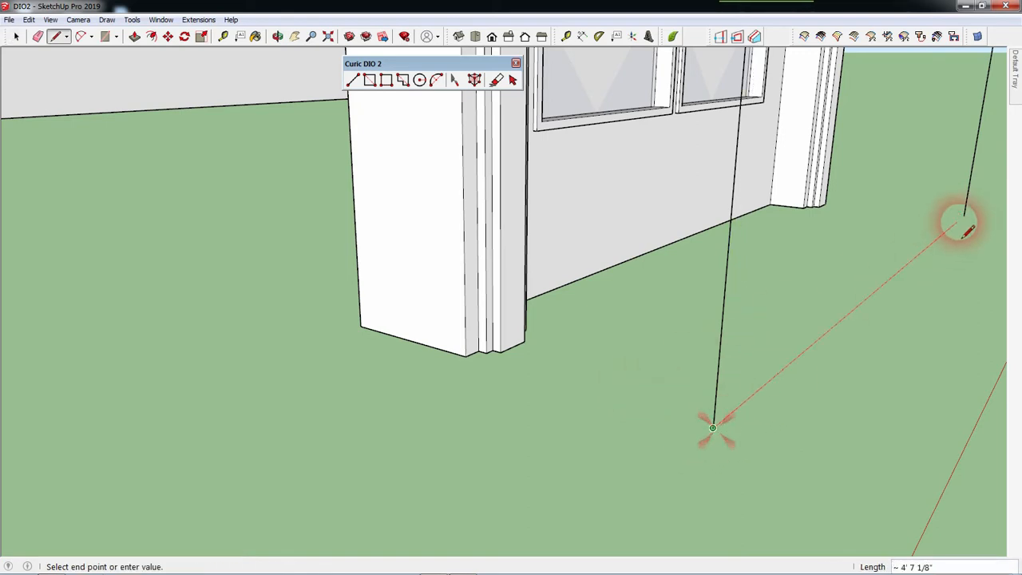
{"action": "left_click", "coordinate": [964, 215]}
{"action": "key", "text": "space"}
{"action": "scroll", "coordinate": [641, 478], "scroll_direction": "down", "scroll_amount": 6}
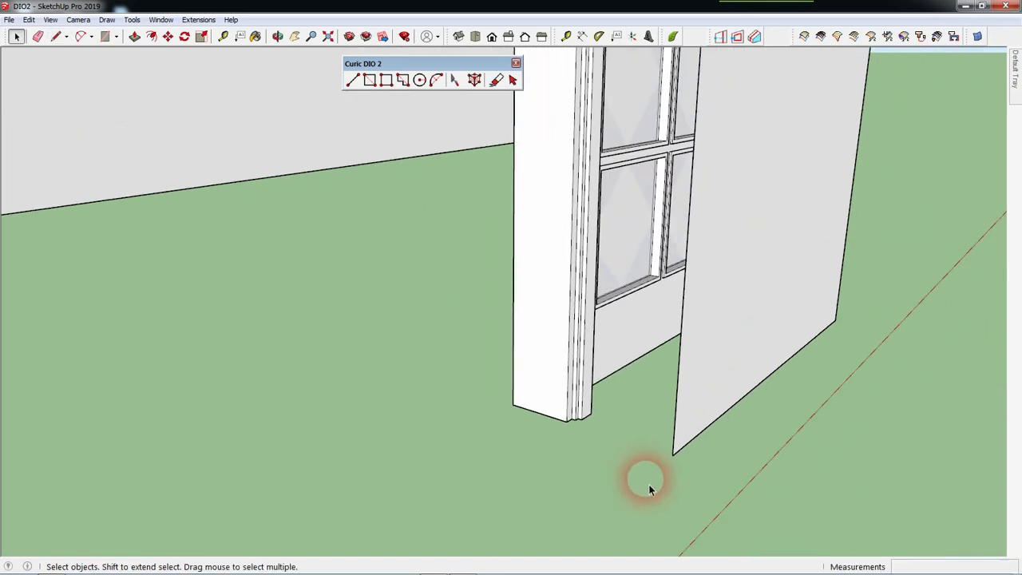
{"action": "scroll", "coordinate": [667, 467], "scroll_direction": "down", "scroll_amount": 6}
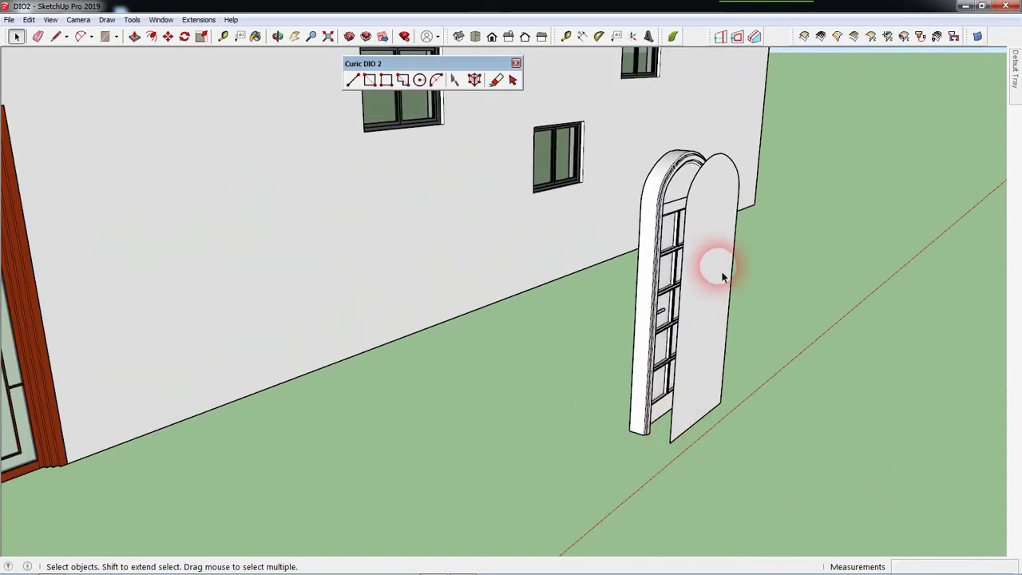
Extrude the arched face about 3 feet back through the door and past its rear side.
{"action": "left_click_drag", "start_coordinate": [706, 406], "coordinate": [618, 444]}
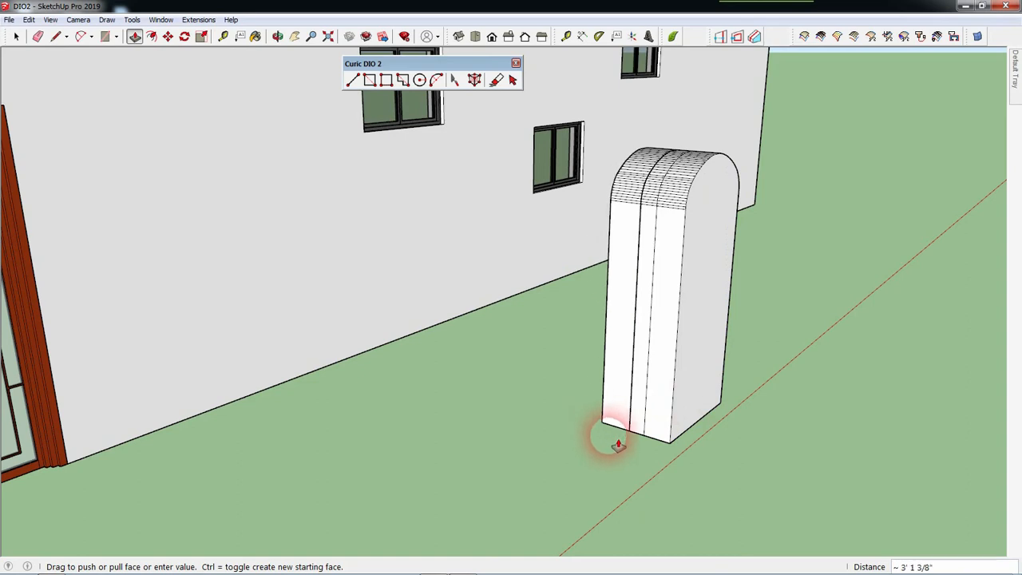
{"action": "left_click_drag", "start_coordinate": [613, 446], "coordinate": [613, 445]}
{"action": "key", "text": "space"}
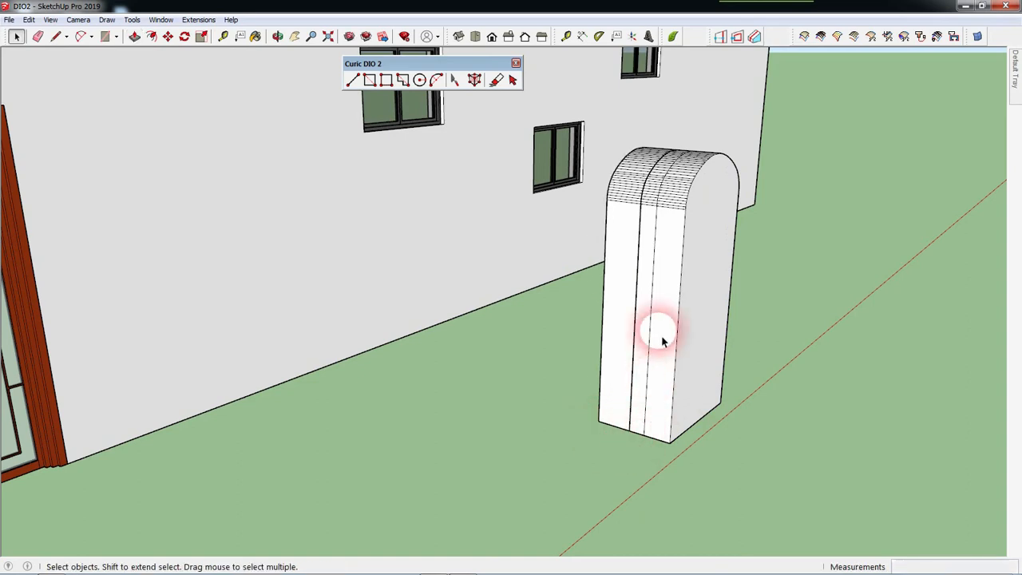
Make the extruded arch a component with the default settings and try converting it to a Curic DIO opening.
{"action": "triple_click", "coordinate": [674, 279]}
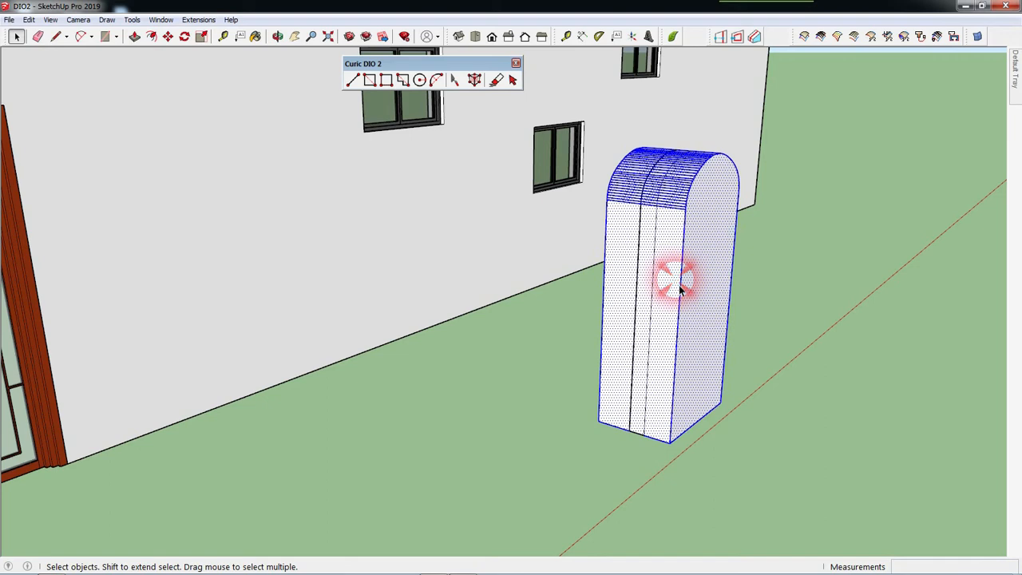
{"action": "right_click", "coordinate": [680, 290]}
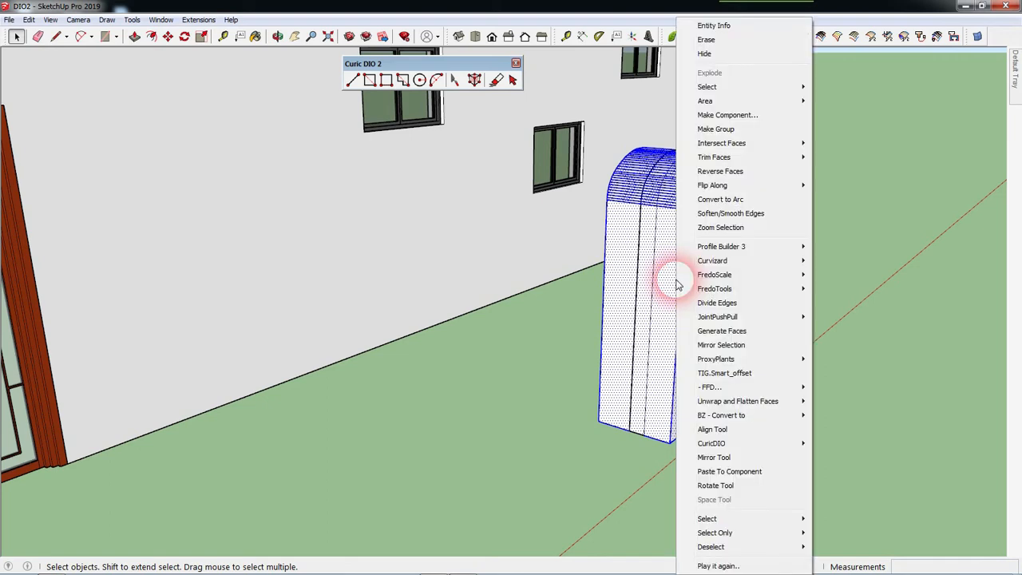
{"action": "left_click", "coordinate": [727, 117]}
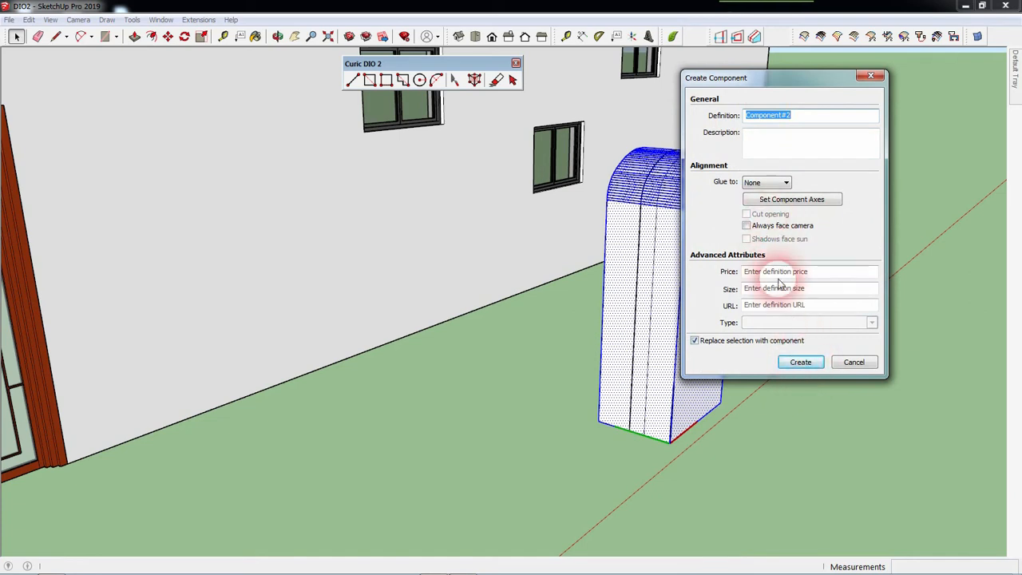
{"action": "left_click", "coordinate": [803, 361]}
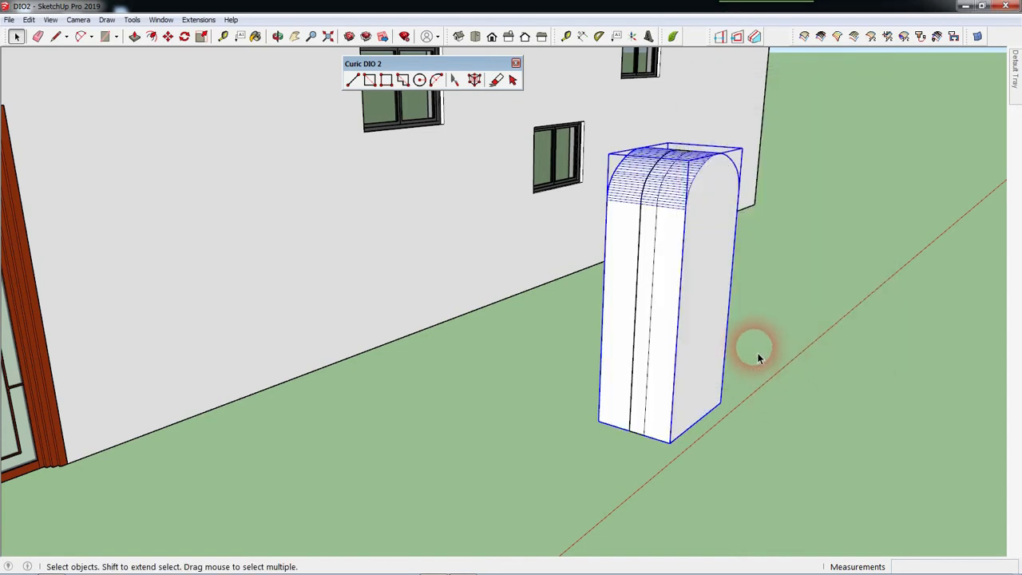
{"action": "right_click", "coordinate": [704, 295]}
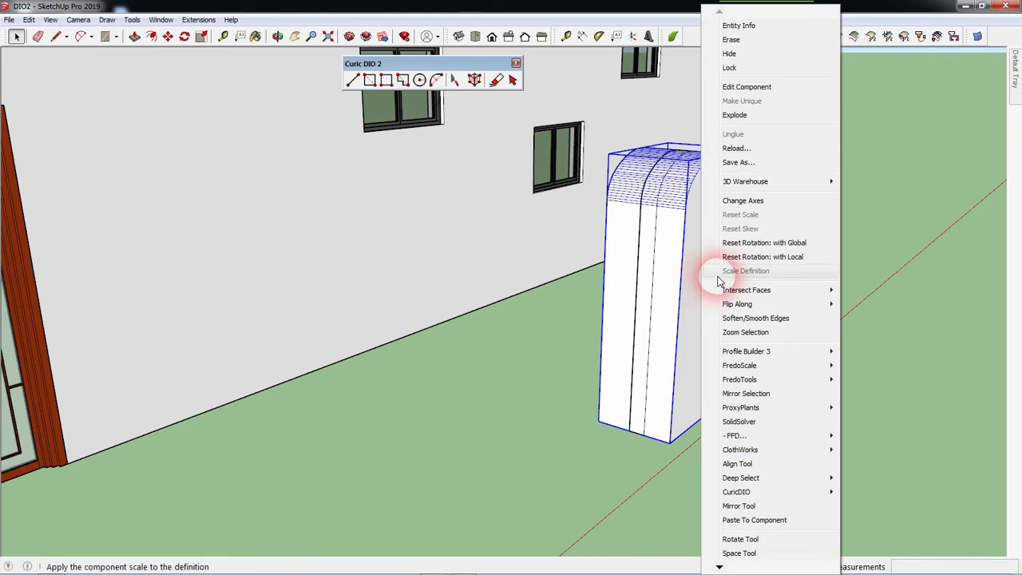
{"action": "mouse_move", "coordinate": [746, 495]}
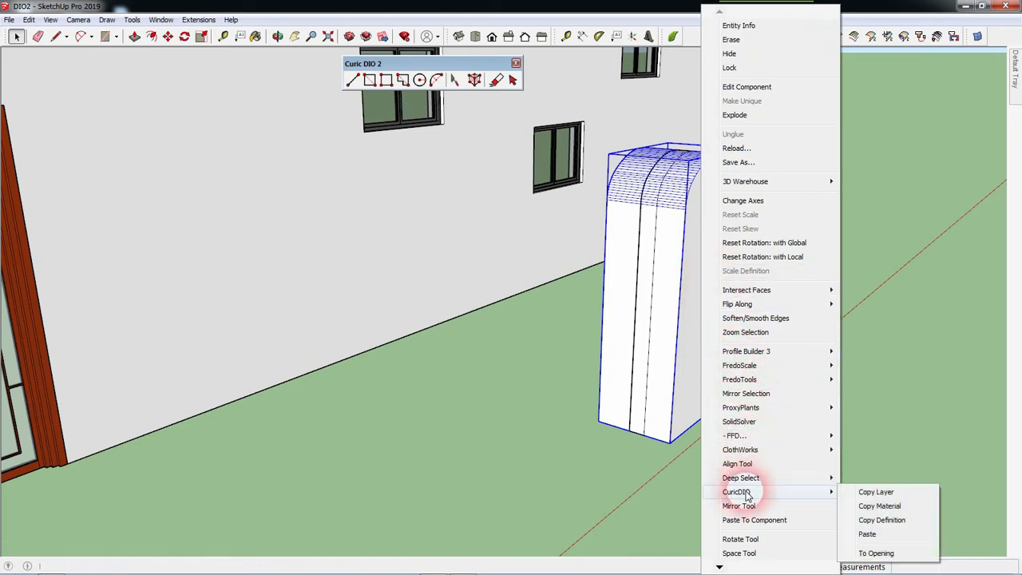
{"action": "left_click", "coordinate": [876, 553]}
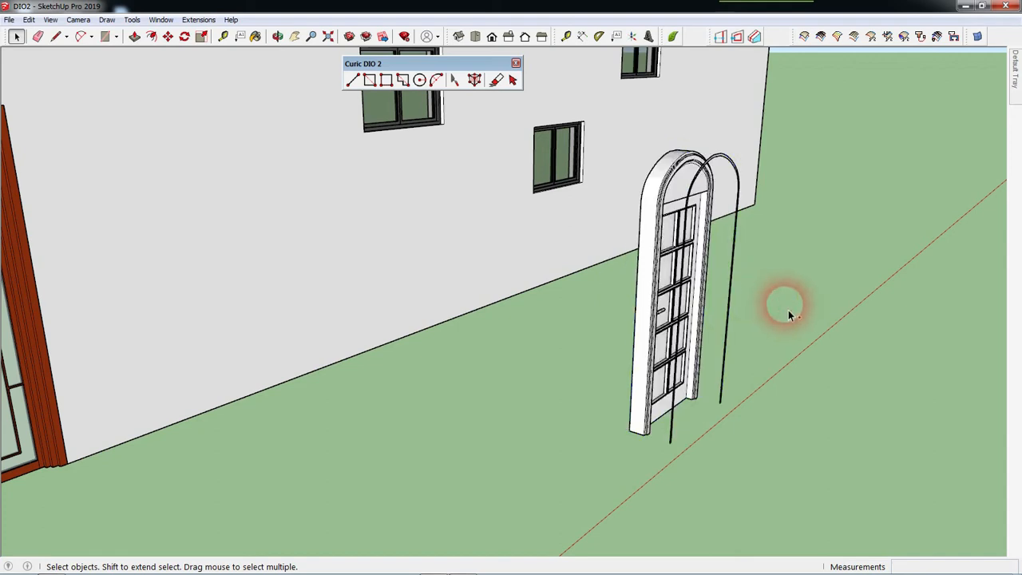
Revert the arched outline work and regroup all the loose geometry of the arched door.
{"action": "left_click", "coordinate": [682, 278]}
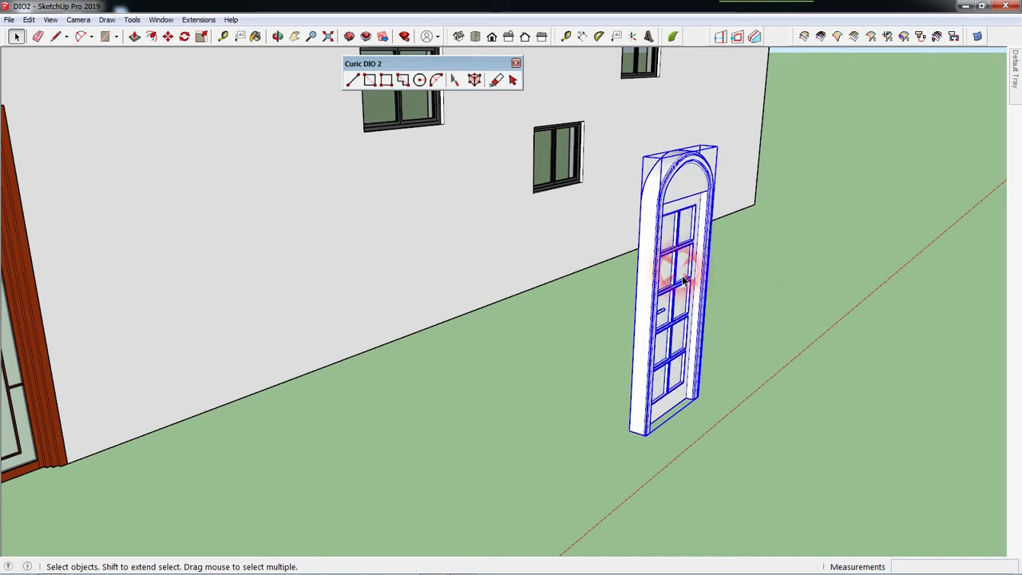
{"action": "double_click", "coordinate": [684, 279]}
{"action": "key", "text": "Escape"}
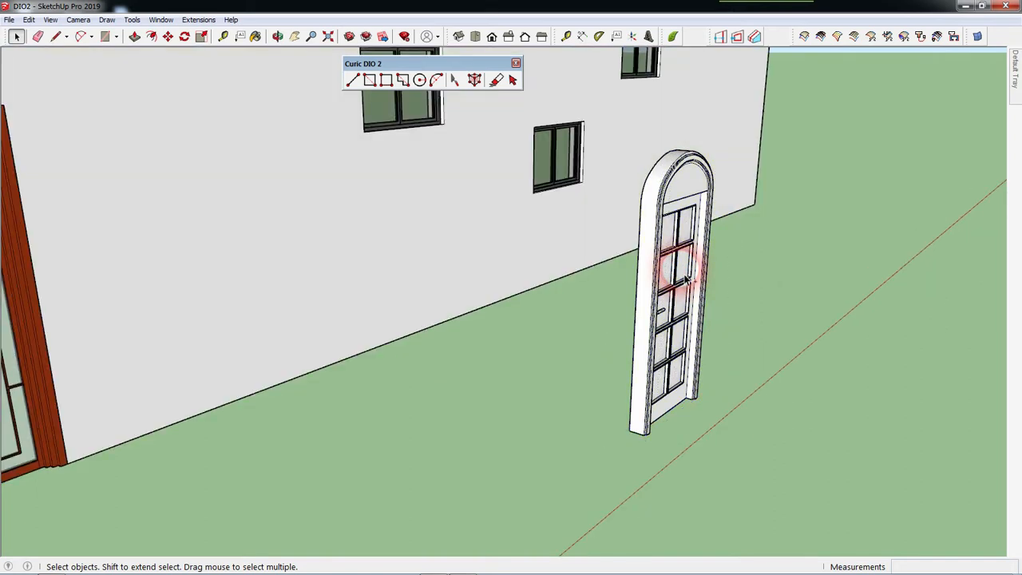
{"action": "middle_click_drag", "start_coordinate": [645, 278], "coordinate": [647, 226]}
{"action": "middle_click_drag", "start_coordinate": [685, 439], "coordinate": [702, 422]}
{"action": "left_click_drag", "start_coordinate": [692, 482], "coordinate": [604, 233]}
{"action": "middle_click_drag", "start_coordinate": [686, 230], "coordinate": [560, 295]}
{"action": "right_click", "coordinate": [611, 237]}
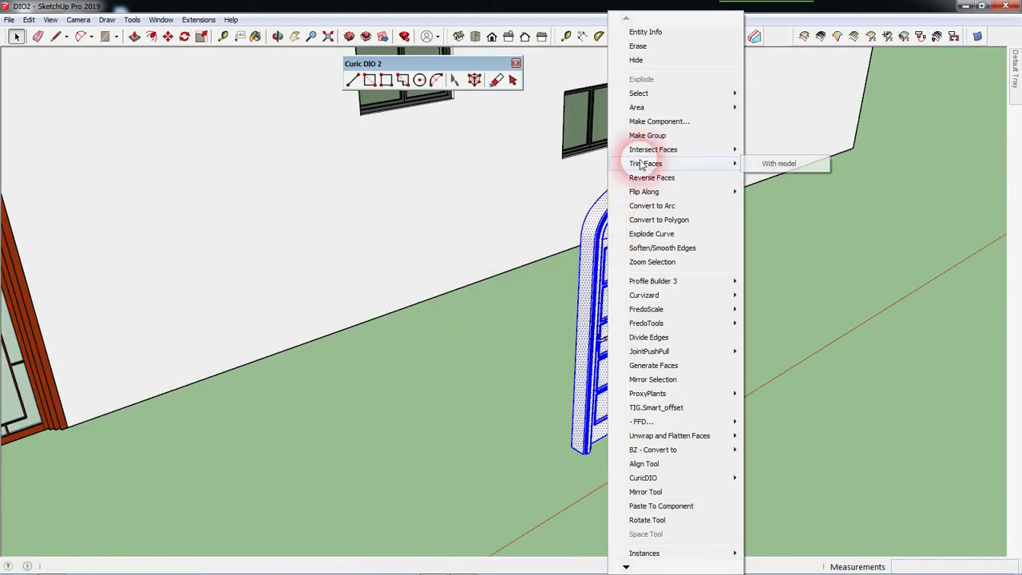
{"action": "left_click", "coordinate": [648, 134]}
Copy the outermost arched frame face inside the new door group and paste it in place outside the group.
{"action": "scroll", "coordinate": [616, 205], "scroll_direction": "up", "scroll_amount": 5}
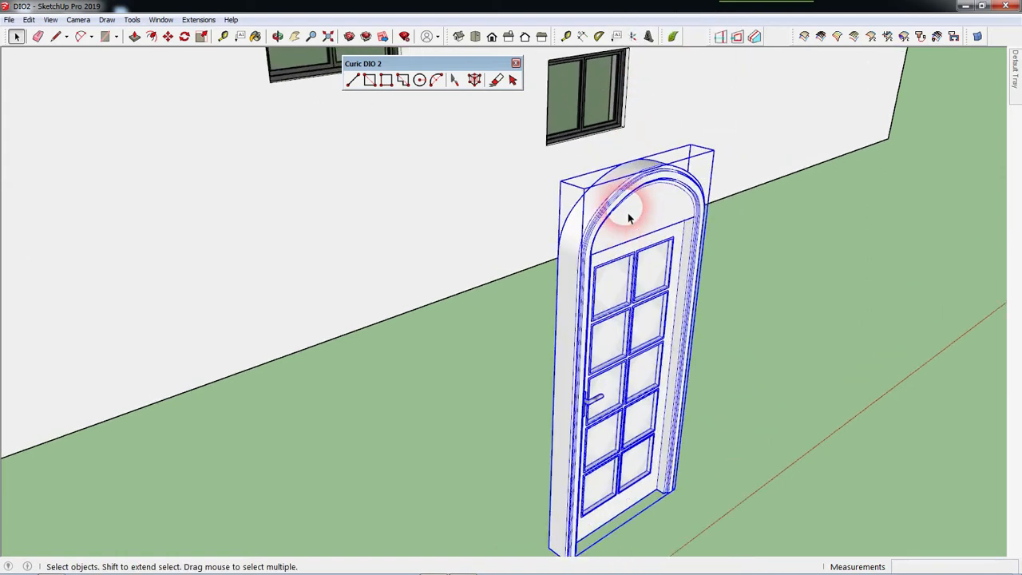
{"action": "double_click", "coordinate": [628, 213]}
{"action": "scroll", "coordinate": [625, 179], "scroll_direction": "up", "scroll_amount": 6}
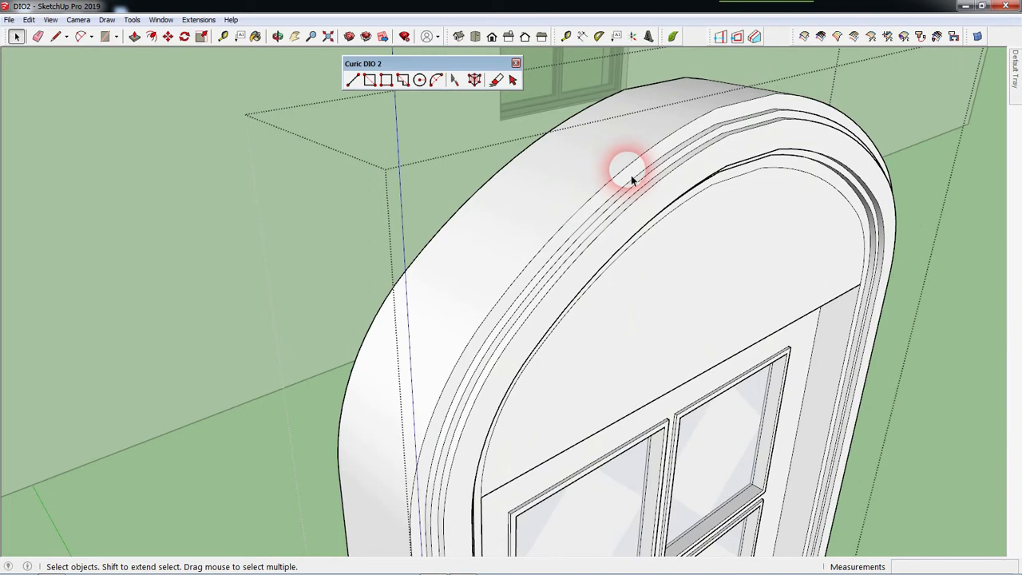
{"action": "double_click", "coordinate": [631, 177]}
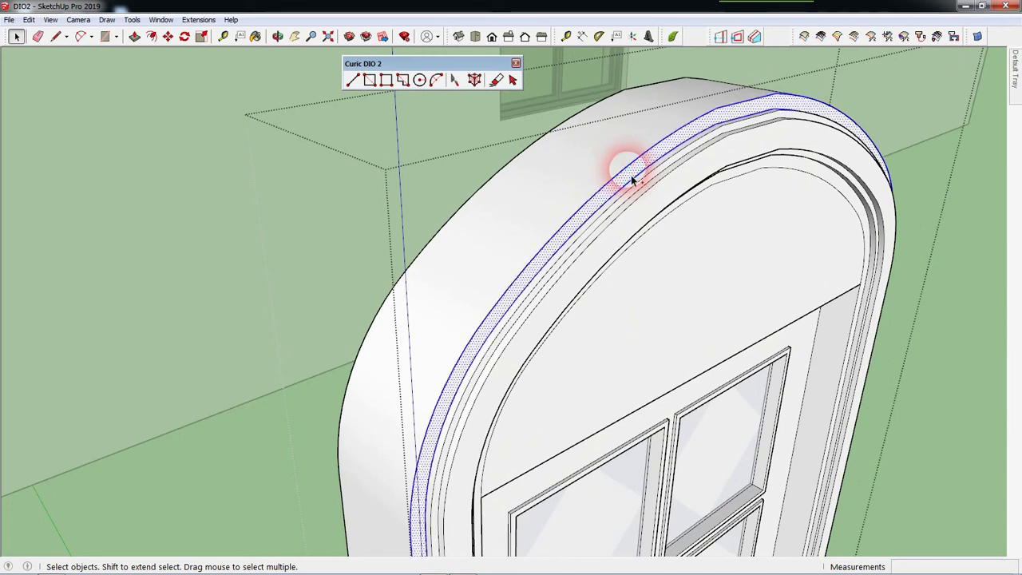
{"action": "scroll", "coordinate": [648, 176], "scroll_direction": "down", "scroll_amount": 7}
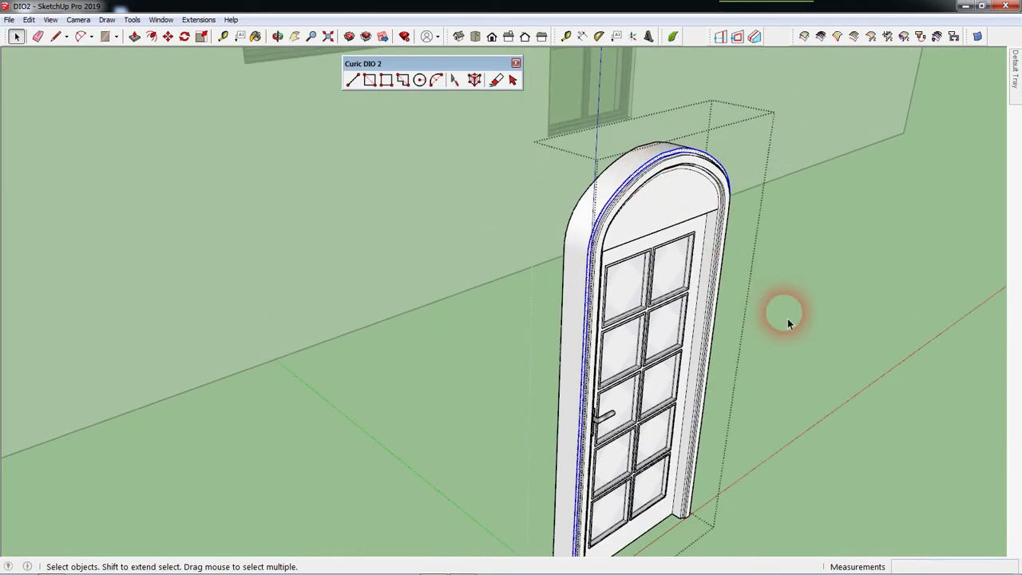
{"action": "left_click", "coordinate": [788, 322]}
{"action": "left_click", "coordinate": [645, 182]}
{"action": "scroll", "coordinate": [649, 180], "scroll_direction": "down", "scroll_amount": 2}
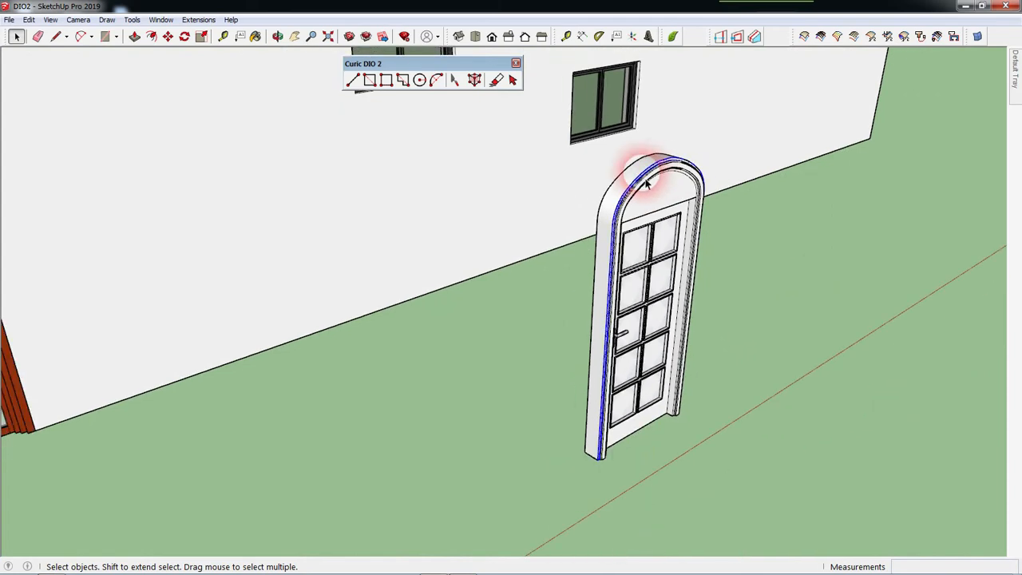
Move the pasted arched face straight out in front of the door.
{"action": "scroll", "coordinate": [591, 451], "scroll_direction": "up", "scroll_amount": 2}
{"action": "key", "text": "m"}
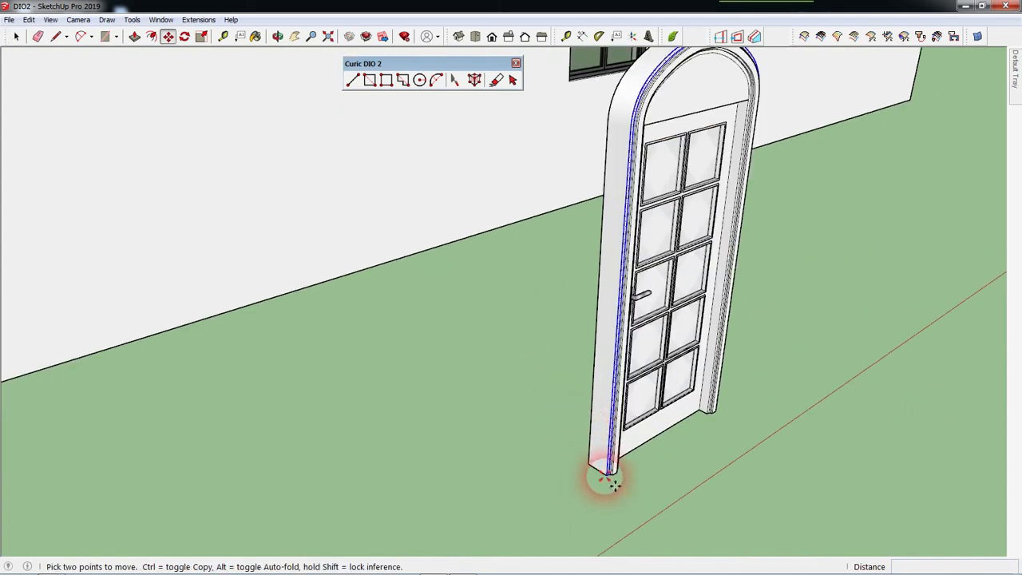
{"action": "left_click", "coordinate": [614, 484]}
{"action": "left_click", "coordinate": [653, 511]}
{"action": "key", "text": "space"}
Remove the moved strip's end edges and inner outline, and draw a line across its bottom to create a solid arched face.
{"action": "scroll", "coordinate": [662, 513], "scroll_direction": "up", "scroll_amount": 5}
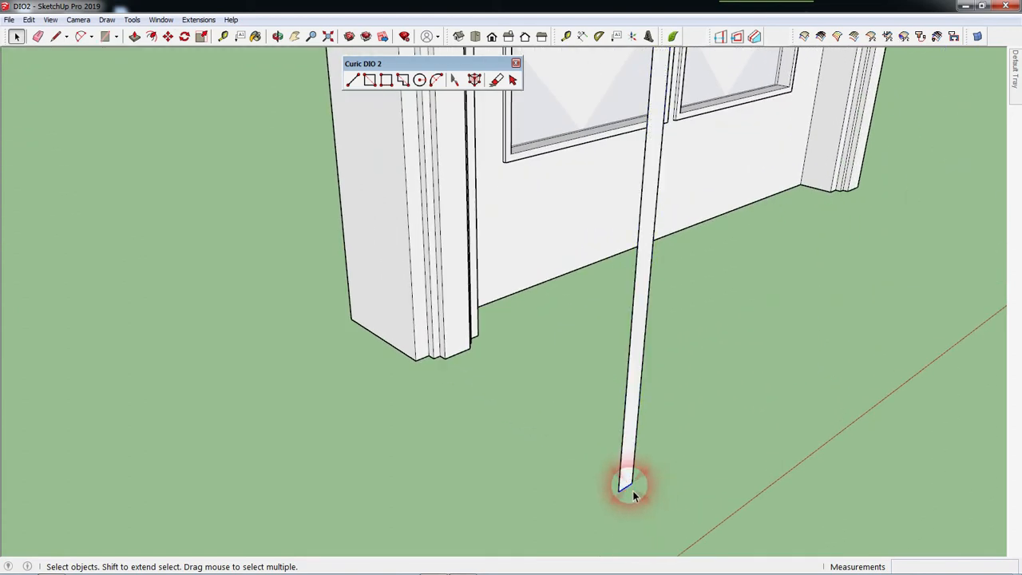
{"action": "left_click", "coordinate": [641, 491]}
{"action": "scroll", "coordinate": [506, 463], "scroll_direction": "down", "scroll_amount": 3}
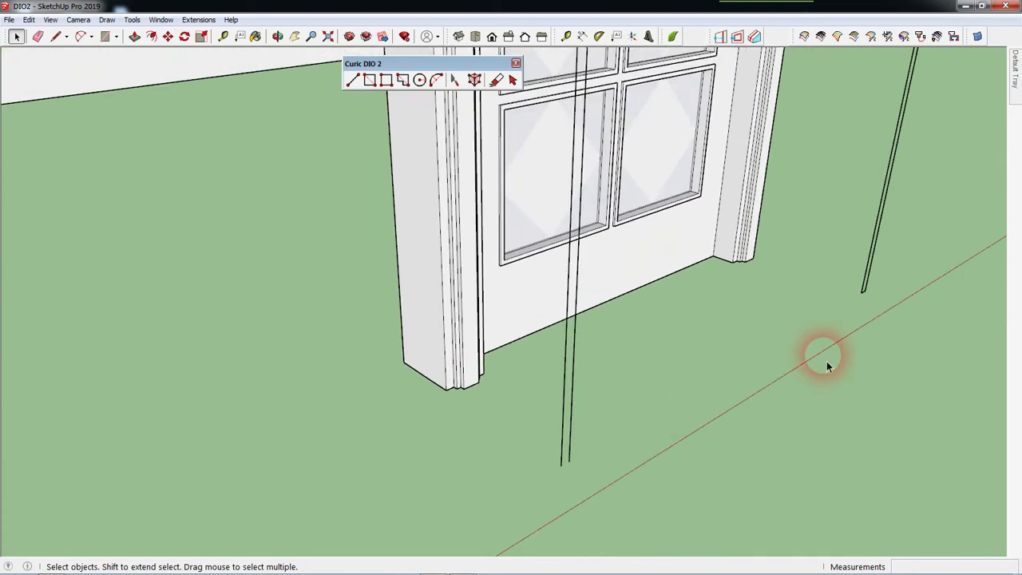
{"action": "scroll", "coordinate": [878, 287], "scroll_direction": "up", "scroll_amount": 4}
{"action": "scroll", "coordinate": [835, 341], "scroll_direction": "up", "scroll_amount": 1}
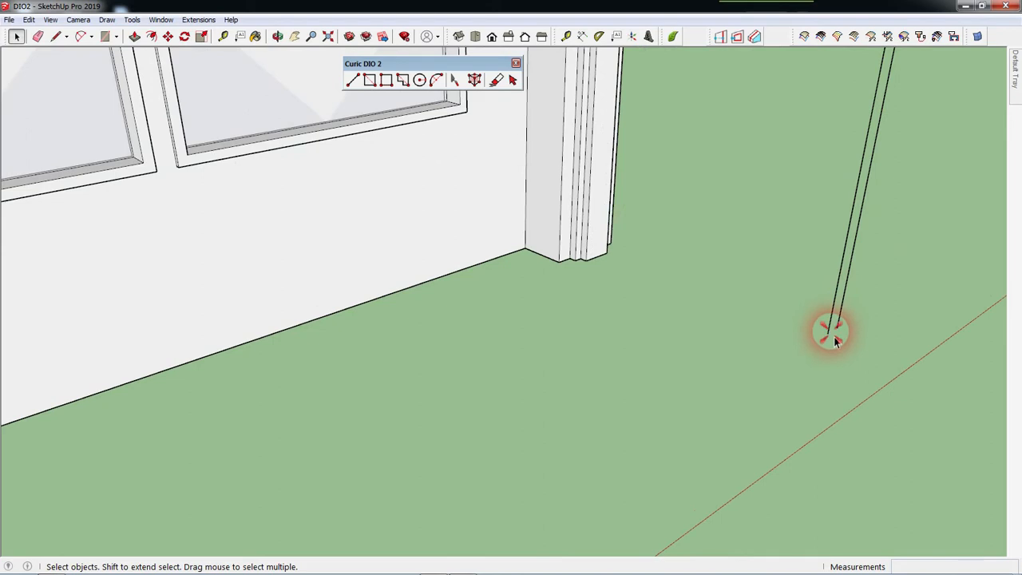
{"action": "mouse_move", "coordinate": [830, 331]}
{"action": "middle_mouse_down"}
{"action": "mouse_move", "coordinate": [839, 333]}
{"action": "mouse_move", "coordinate": [821, 338]}
{"action": "mouse_move", "coordinate": [823, 322]}
{"action": "middle_mouse_up"}
{"action": "key", "text": "l"}
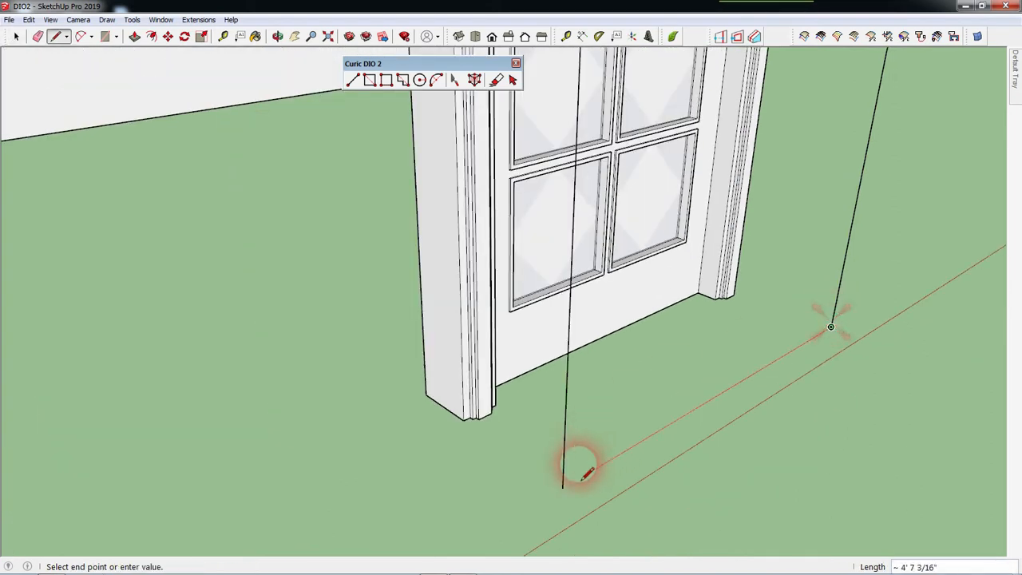
{"action": "left_click", "coordinate": [562, 489]}
{"action": "key", "text": "space"}
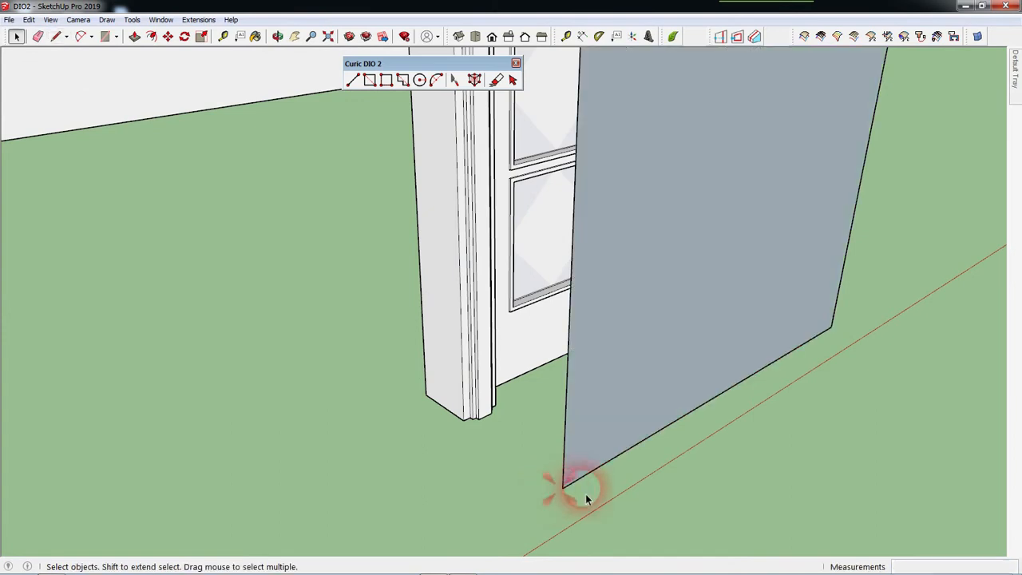
Extrude the arched face about 3' 5 5/16" back through the door so it encloses the whole frame.
{"action": "middle_click_drag", "start_coordinate": [584, 488], "coordinate": [630, 456]}
{"action": "key", "text": "p"}
{"action": "left_click_drag", "start_coordinate": [636, 427], "coordinate": [432, 384]}
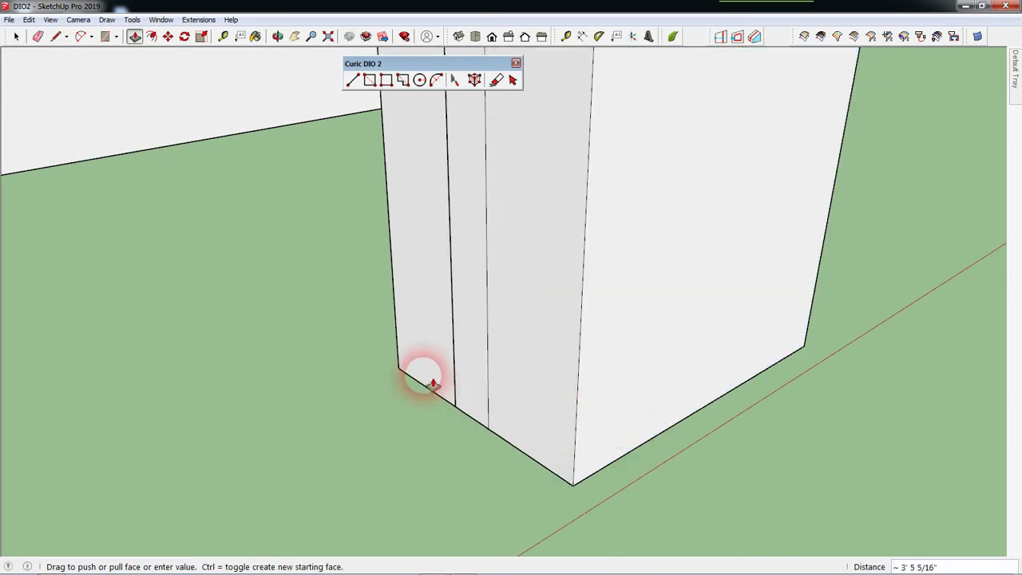
{"action": "key", "text": "space"}
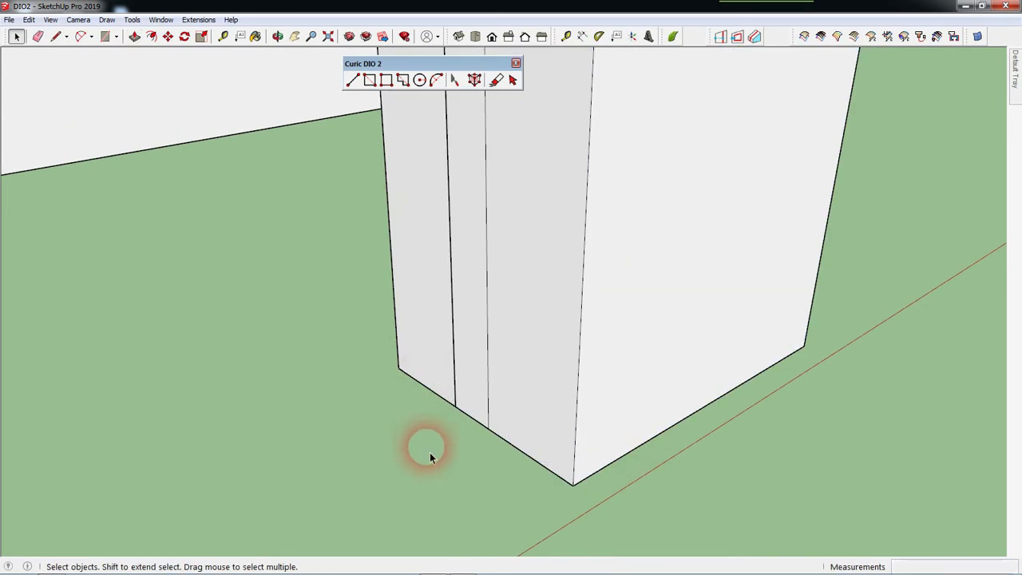
Make a component from the whole arched volume that encloses the door, replacing the selected geometry.
{"action": "triple_click", "coordinate": [540, 395]}
{"action": "right_click", "coordinate": [540, 394]}
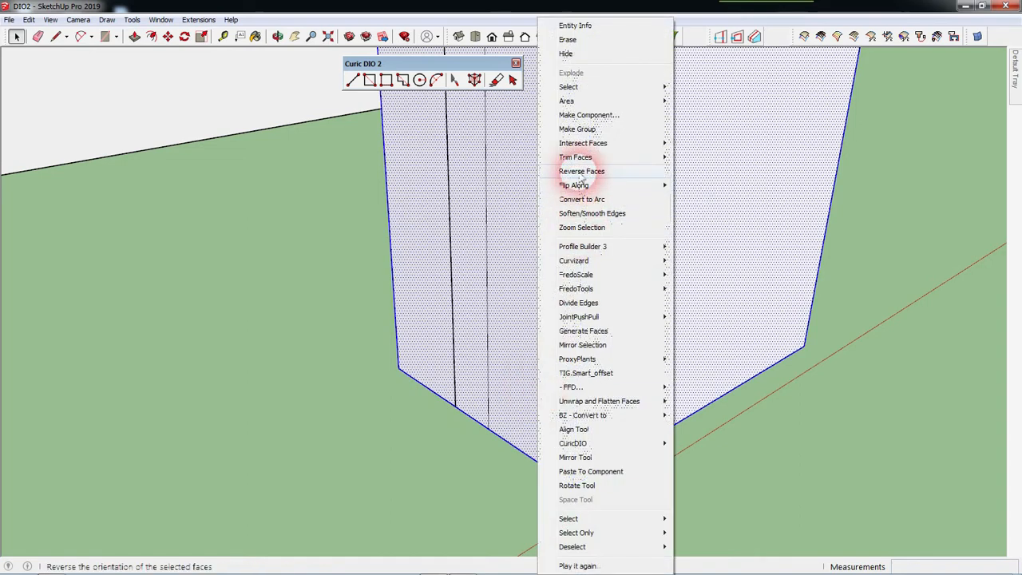
{"action": "left_click", "coordinate": [590, 115]}
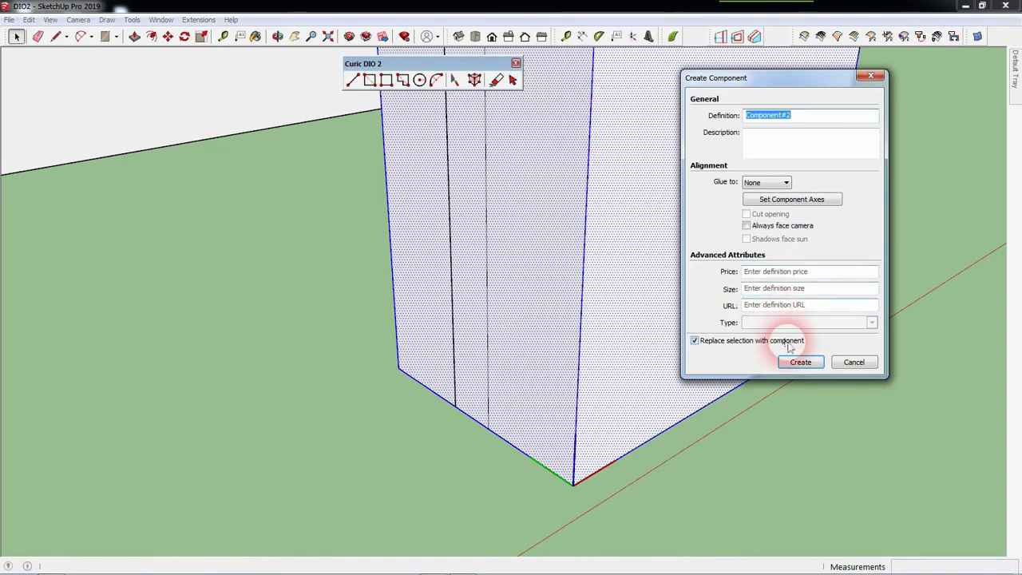
{"action": "left_click", "coordinate": [799, 364]}
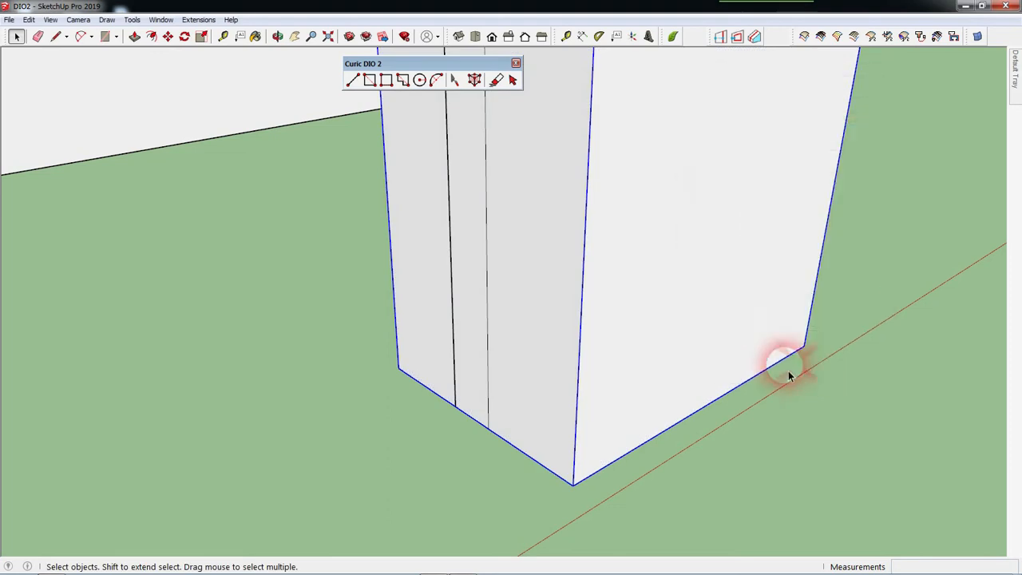
Convert the arched volume component to a CuricDIO opening.
{"action": "right_click", "coordinate": [676, 296]}
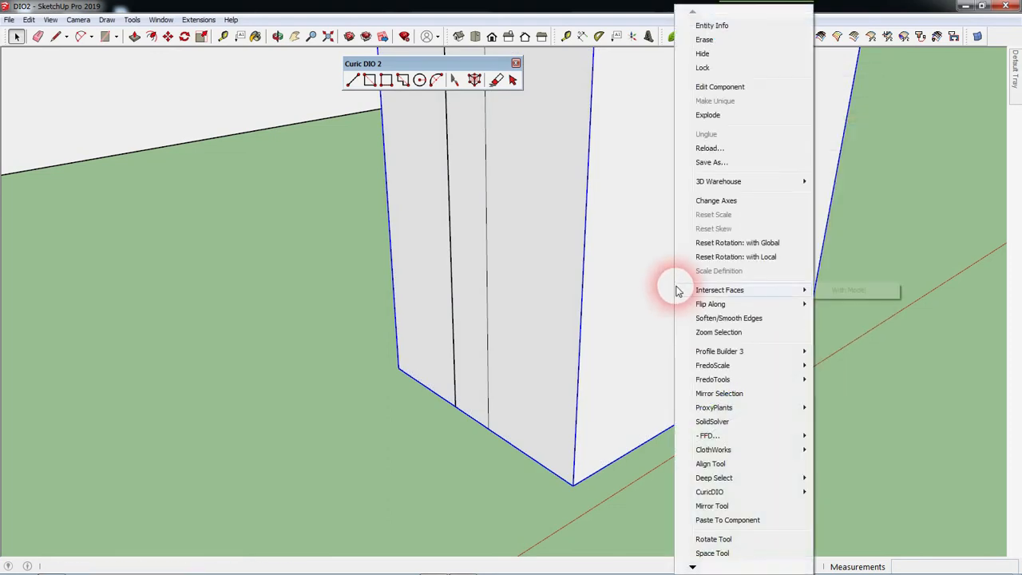
{"action": "mouse_move", "coordinate": [723, 492]}
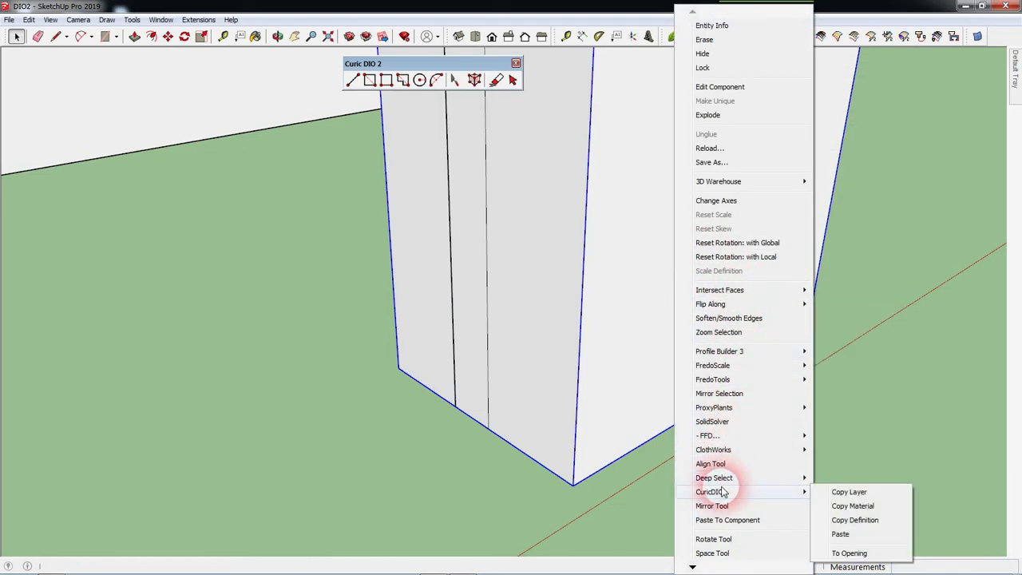
{"action": "left_click", "coordinate": [850, 554]}
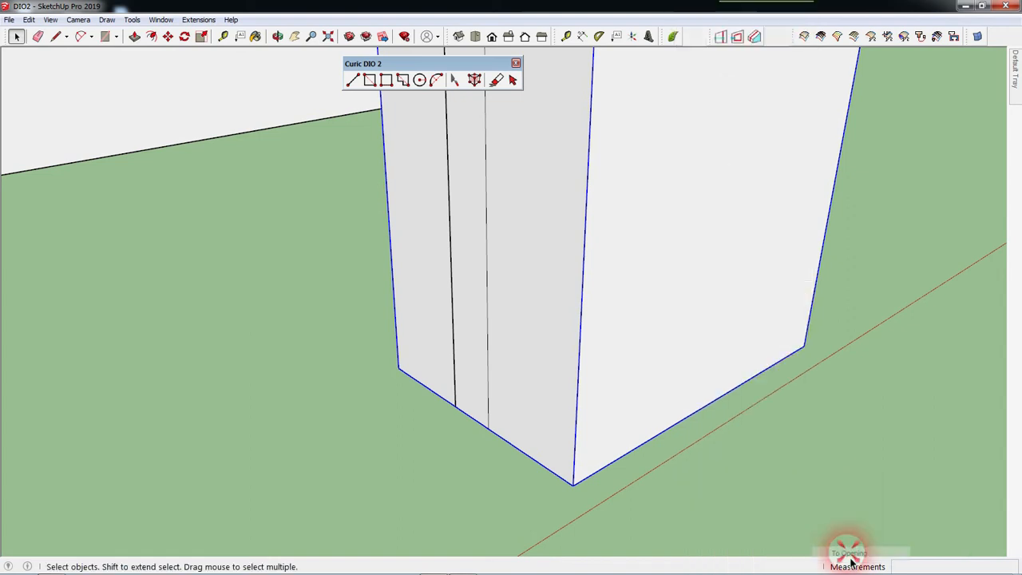
{"action": "scroll", "coordinate": [702, 512], "scroll_direction": "down", "scroll_amount": 3}
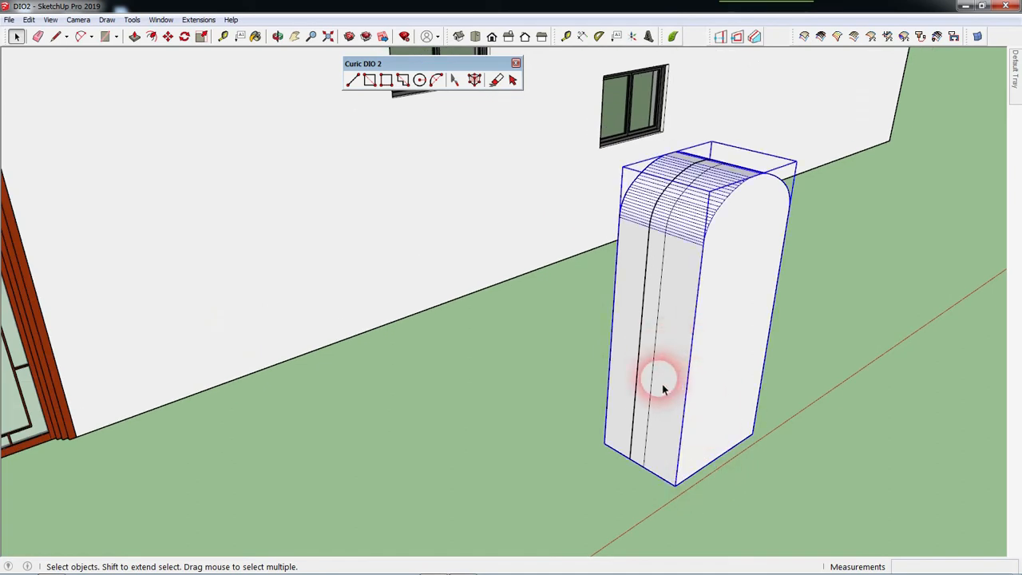
Hide the arched opening volume so that only the door inside it is displayed.
{"action": "double_click", "coordinate": [648, 343]}
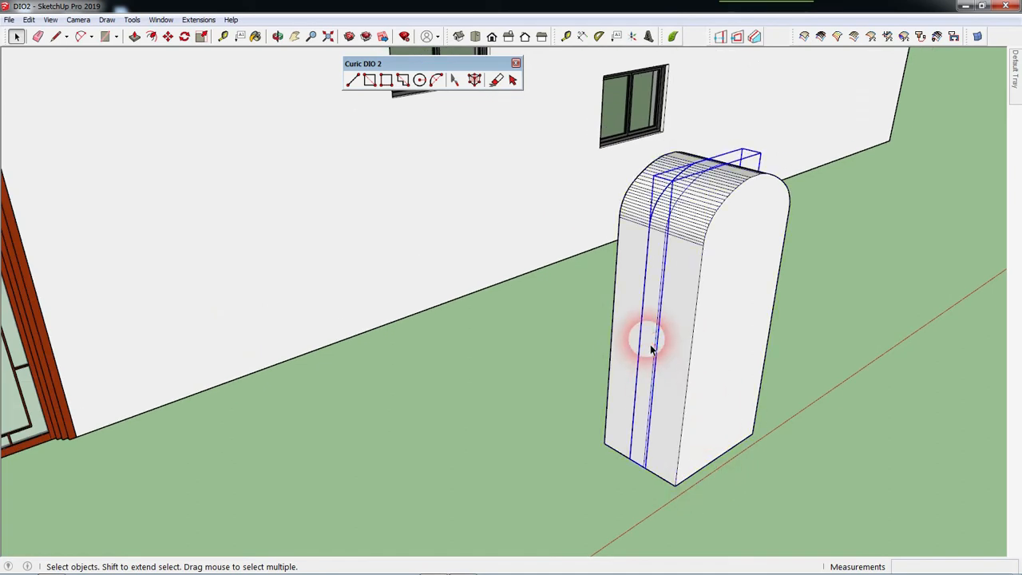
{"action": "middle_click_drag", "start_coordinate": [545, 346], "coordinate": [766, 413]}
{"action": "left_click", "coordinate": [806, 447]}
{"action": "left_click_drag", "start_coordinate": [820, 474], "coordinate": [662, 99]}
{"action": "left_click", "coordinate": [721, 241]}
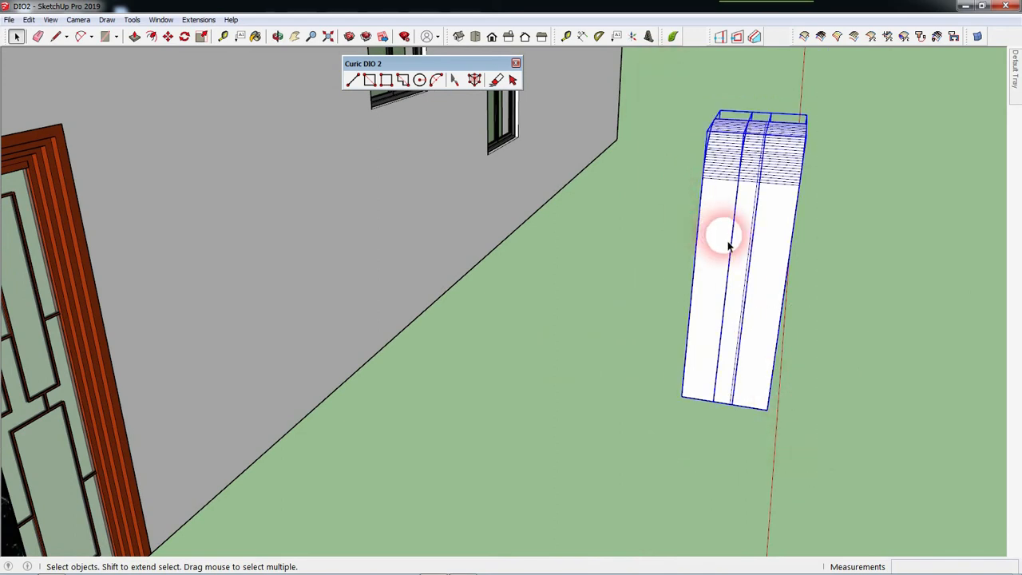
{"action": "middle_click_drag", "start_coordinate": [843, 293], "coordinate": [675, 309]}
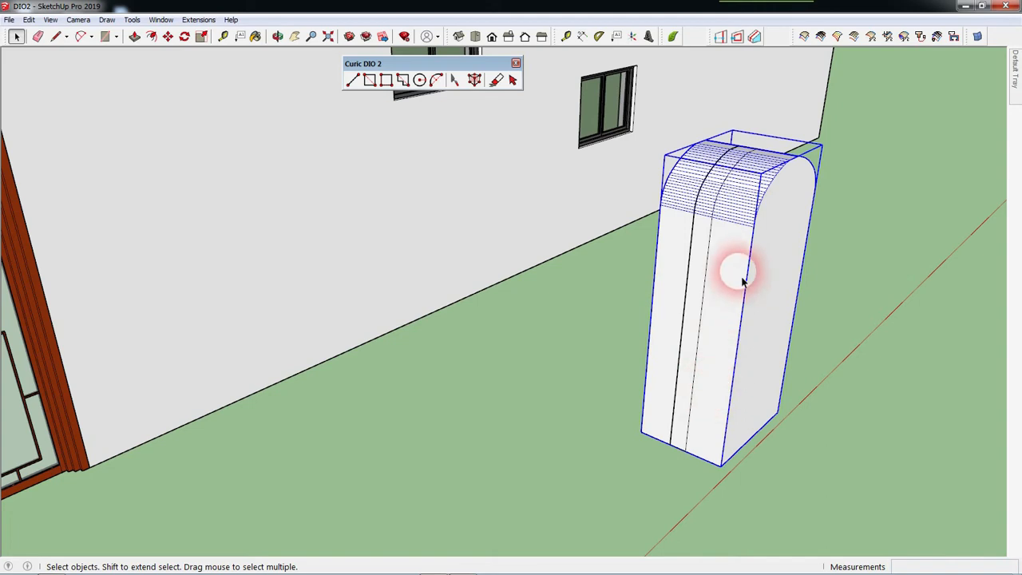
{"action": "key", "text": "Delete"}
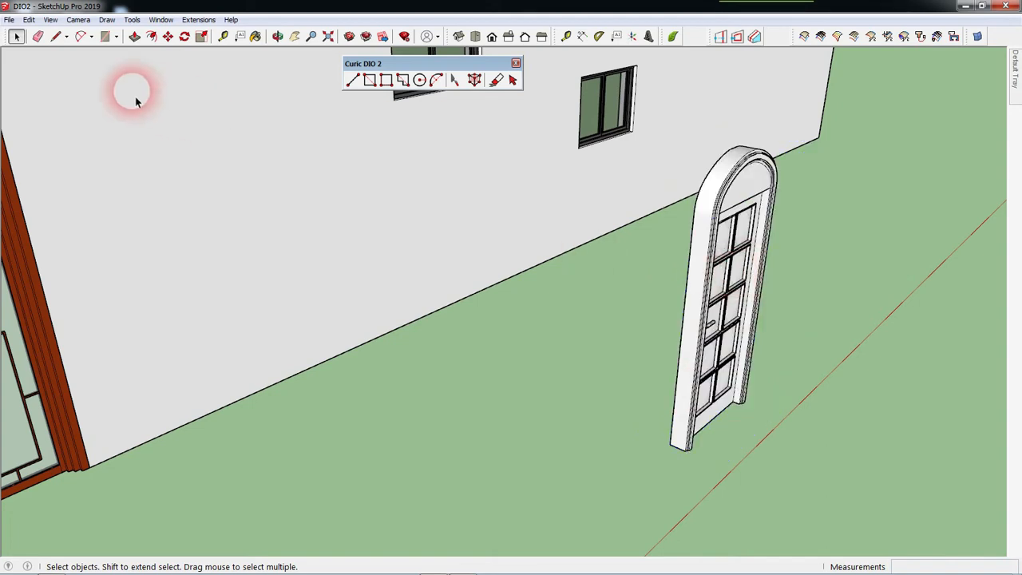
Display hidden geometry and select the arched door together with its hidden opening volume.
{"action": "left_click", "coordinate": [50, 19]}
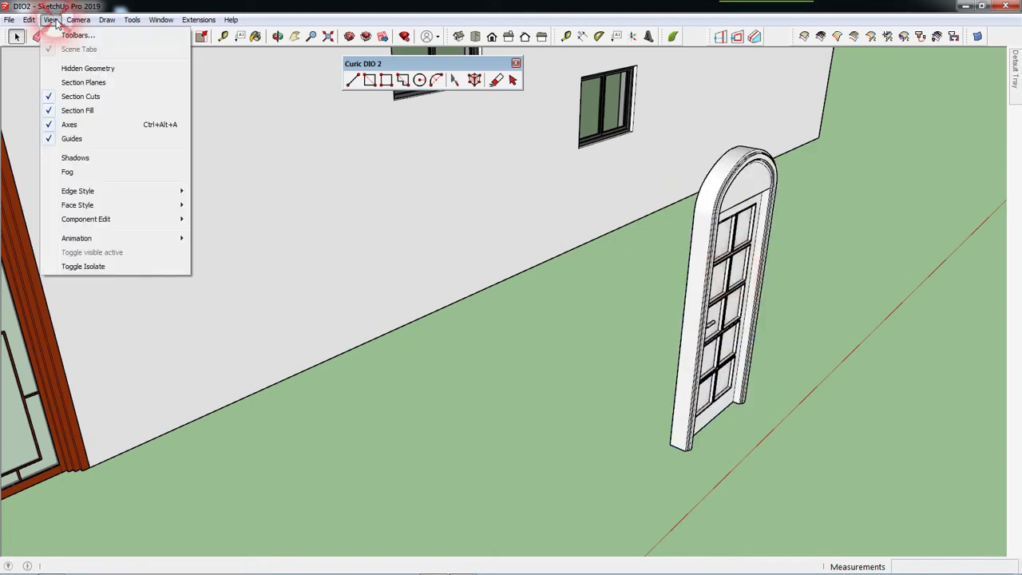
{"action": "left_click", "coordinate": [70, 69]}
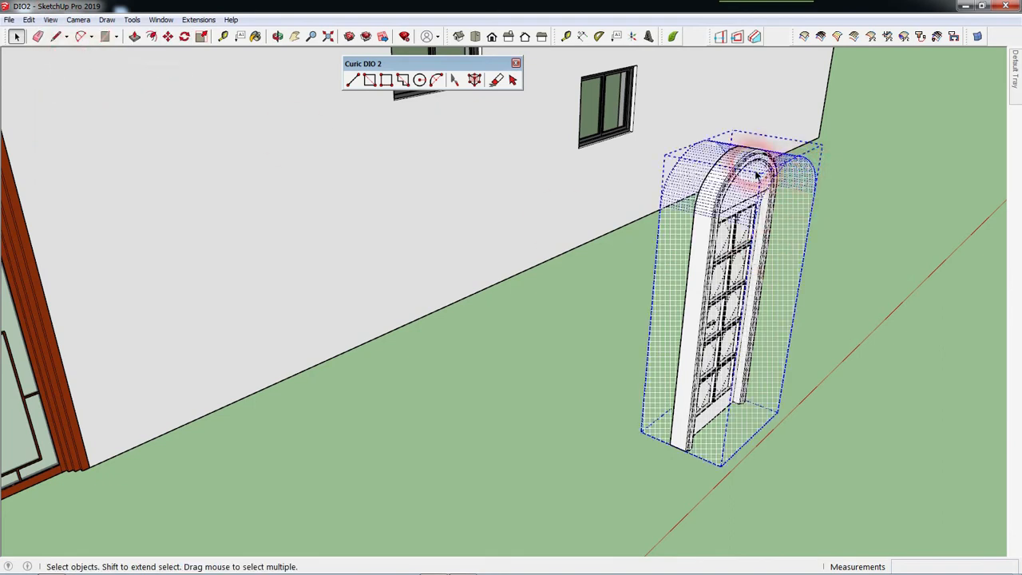
{"action": "left_click", "coordinate": [710, 249]}
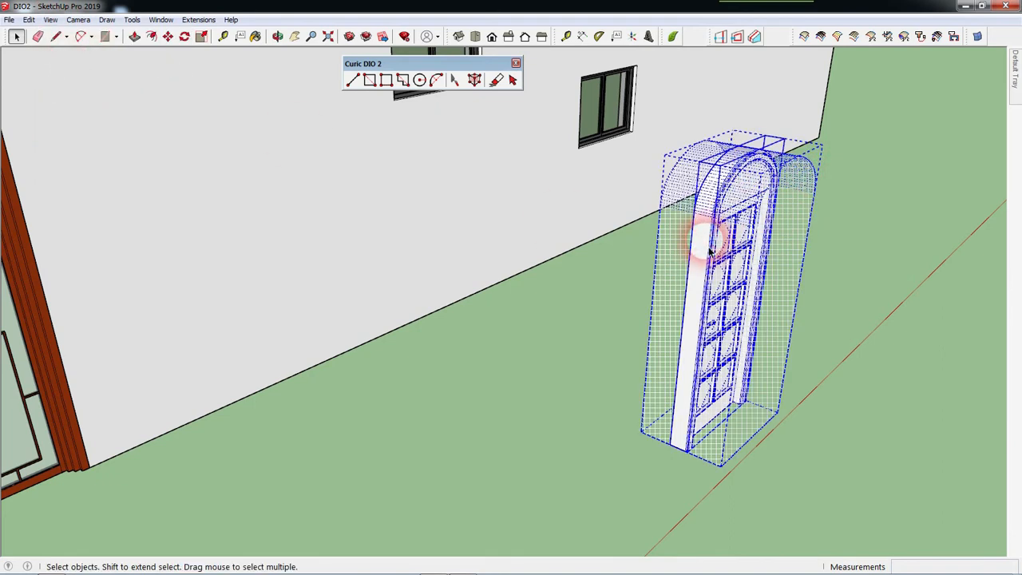
{"action": "mouse_move", "coordinate": [723, 292]}
{"action": "middle_mouse_down"}
{"action": "mouse_move", "coordinate": [856, 274]}
{"action": "mouse_move", "coordinate": [867, 285]}
{"action": "middle_mouse_up"}
{"action": "left_click", "coordinate": [752, 229]}
Make a component from the selected door and opening, with its origin at the frame's bottom corner, red axis across the door and green through its depth.
{"action": "right_click", "coordinate": [744, 222]}
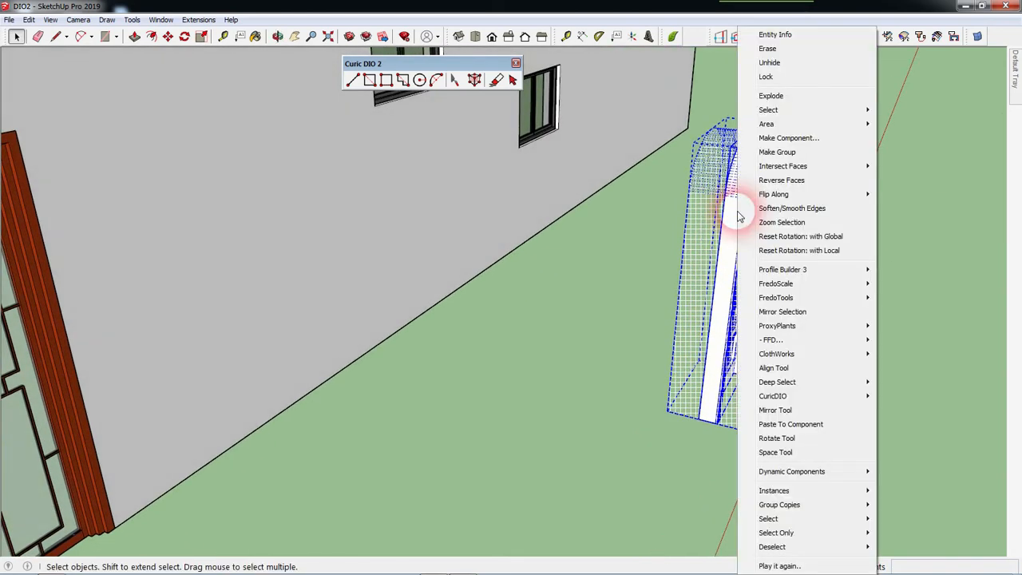
{"action": "left_click", "coordinate": [759, 135]}
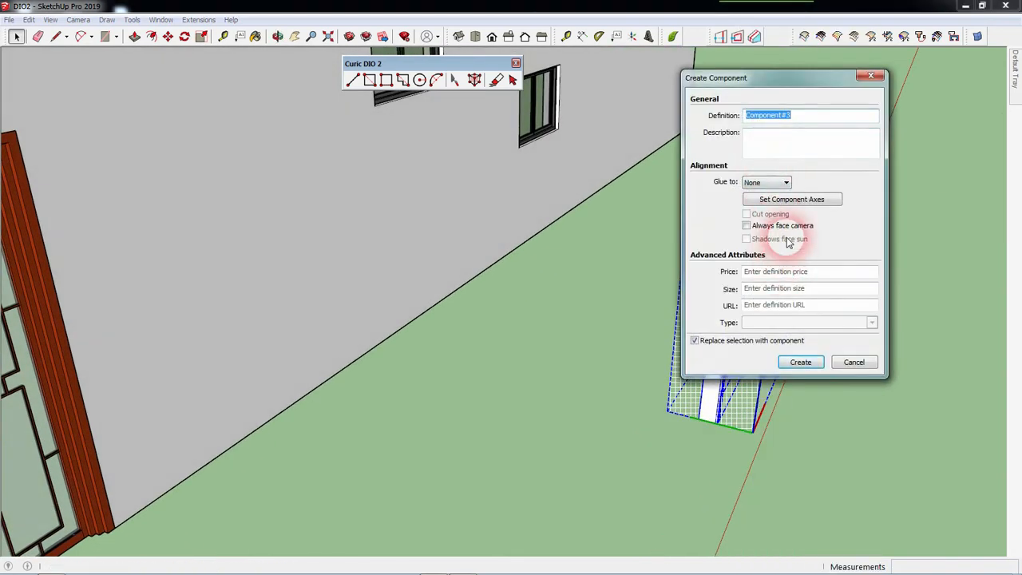
{"action": "left_click", "coordinate": [783, 201]}
{"action": "scroll", "coordinate": [748, 440], "scroll_direction": "up", "scroll_amount": 3}
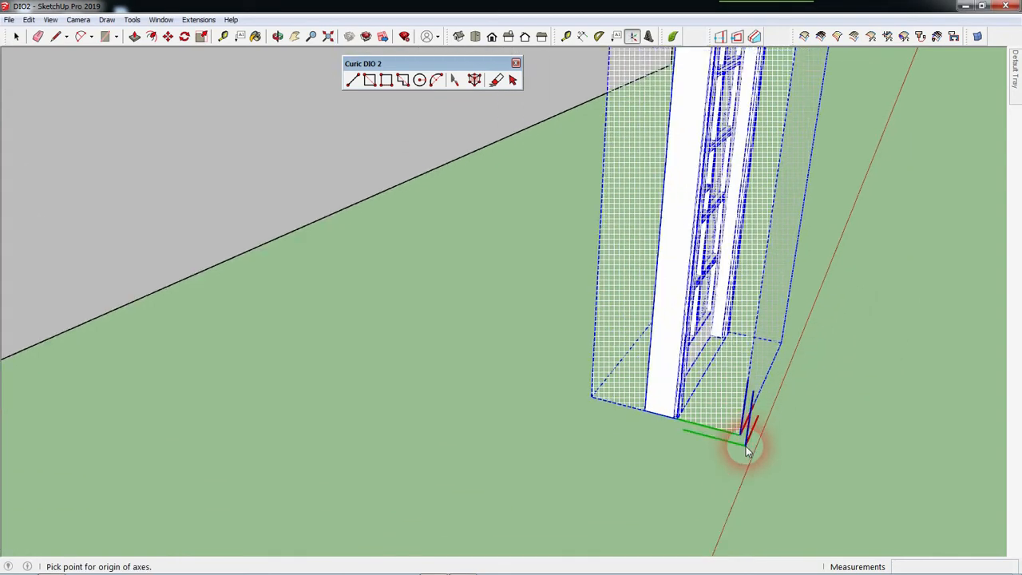
{"action": "scroll", "coordinate": [747, 452], "scroll_direction": "up", "scroll_amount": 6}
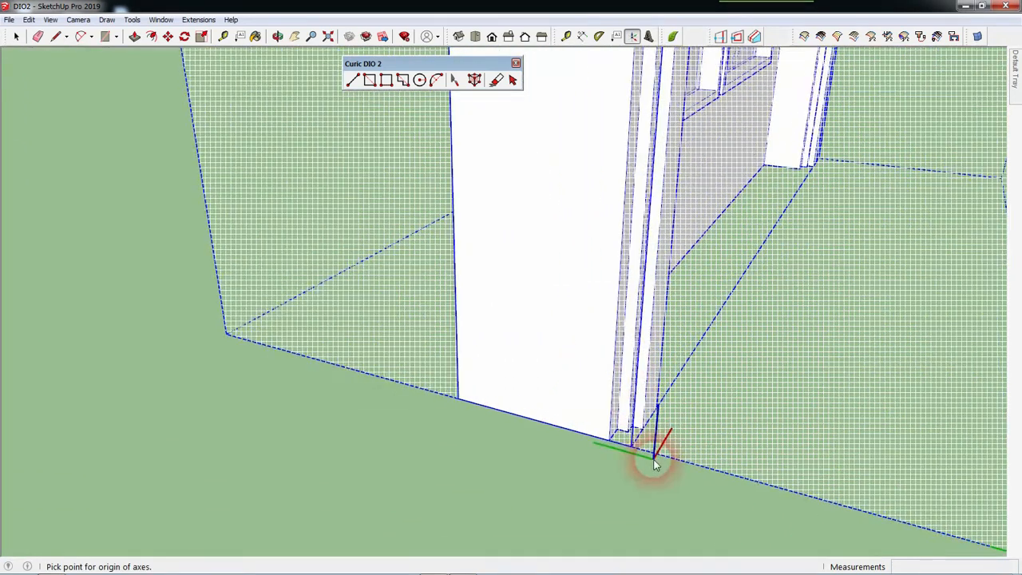
{"action": "scroll", "coordinate": [654, 462], "scroll_direction": "up", "scroll_amount": 1}
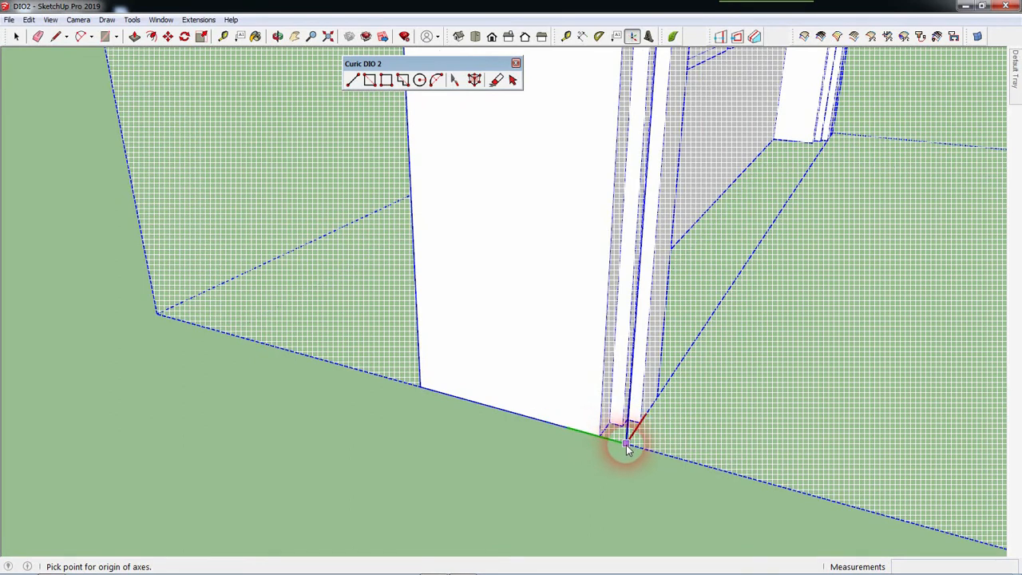
{"action": "left_click", "coordinate": [626, 444]}
{"action": "left_click", "coordinate": [562, 462]}
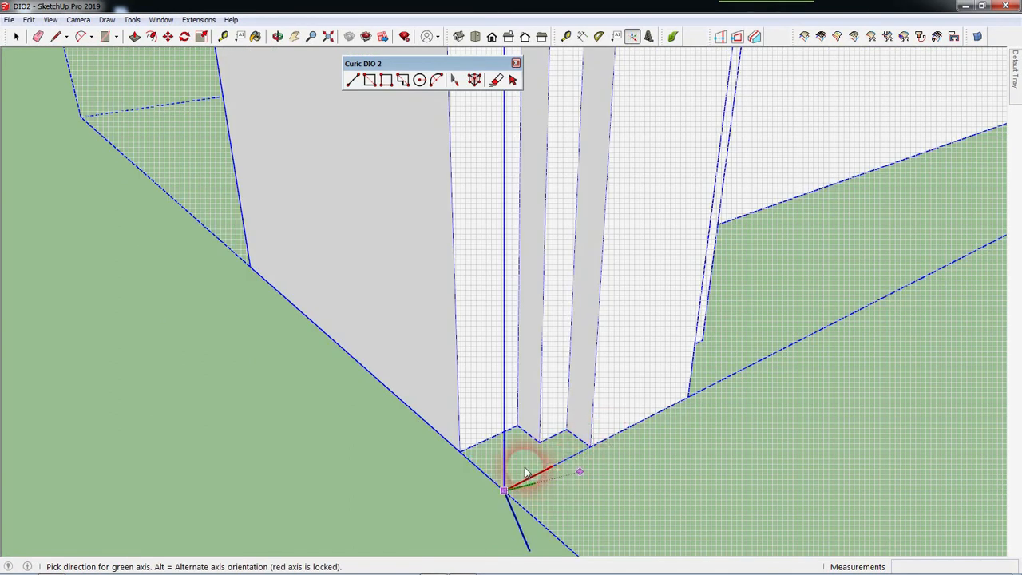
{"action": "left_click", "coordinate": [448, 445]}
{"action": "left_click", "coordinate": [801, 363]}
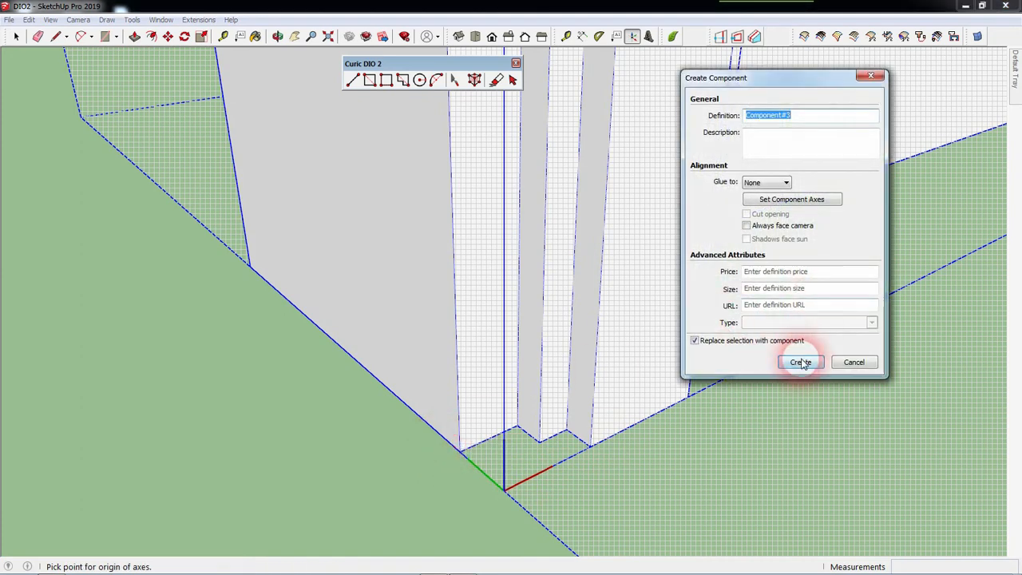
Turn off the display of hidden geometry and check the new door component's extents by selecting it.
{"action": "middle_click_drag", "start_coordinate": [516, 392], "coordinate": [413, 381]}
{"action": "scroll", "coordinate": [413, 381], "scroll_direction": "down", "scroll_amount": 10}
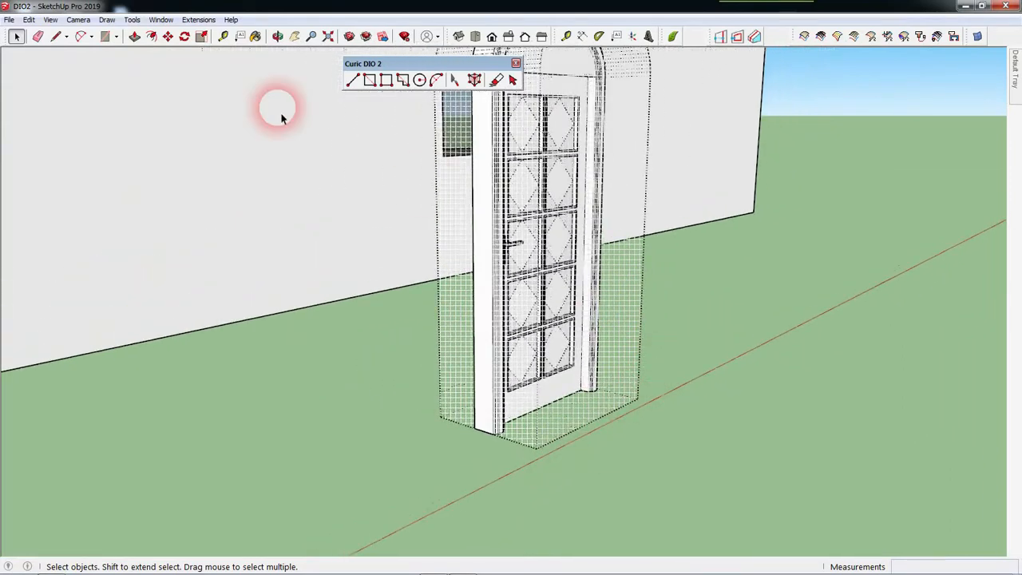
{"action": "left_click", "coordinate": [50, 20]}
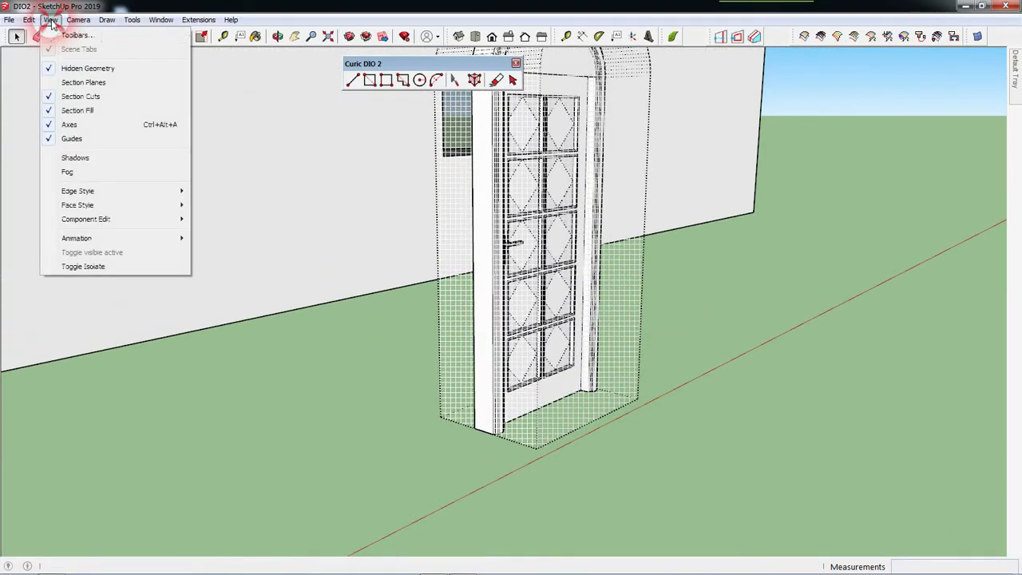
{"action": "left_click", "coordinate": [64, 67]}
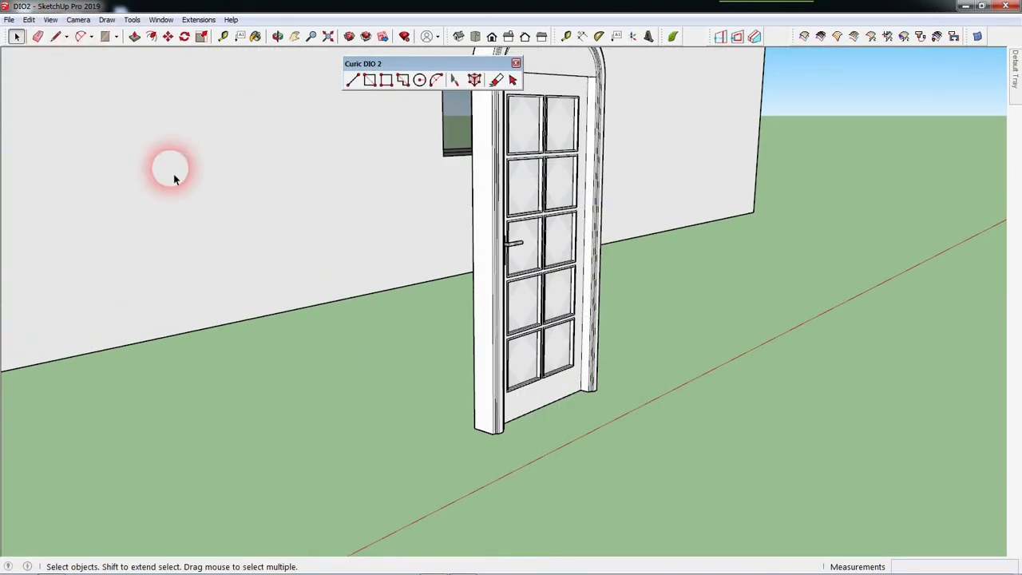
{"action": "scroll", "coordinate": [684, 490], "scroll_direction": "down", "scroll_amount": 3}
{"action": "left_click", "coordinate": [538, 328]}
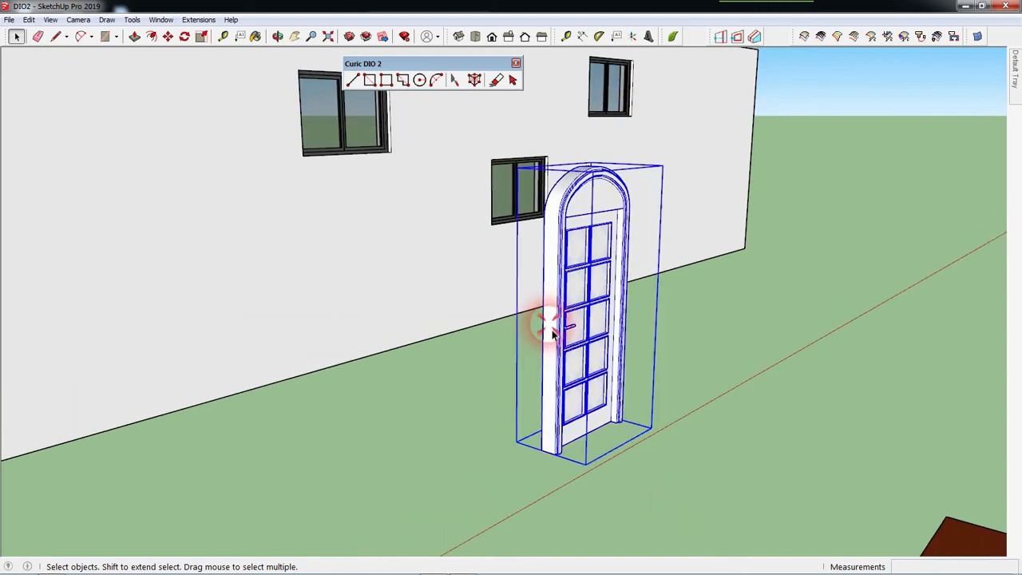
{"action": "scroll", "coordinate": [808, 444], "scroll_direction": "down", "scroll_amount": 2}
{"action": "left_click", "coordinate": [815, 430]}
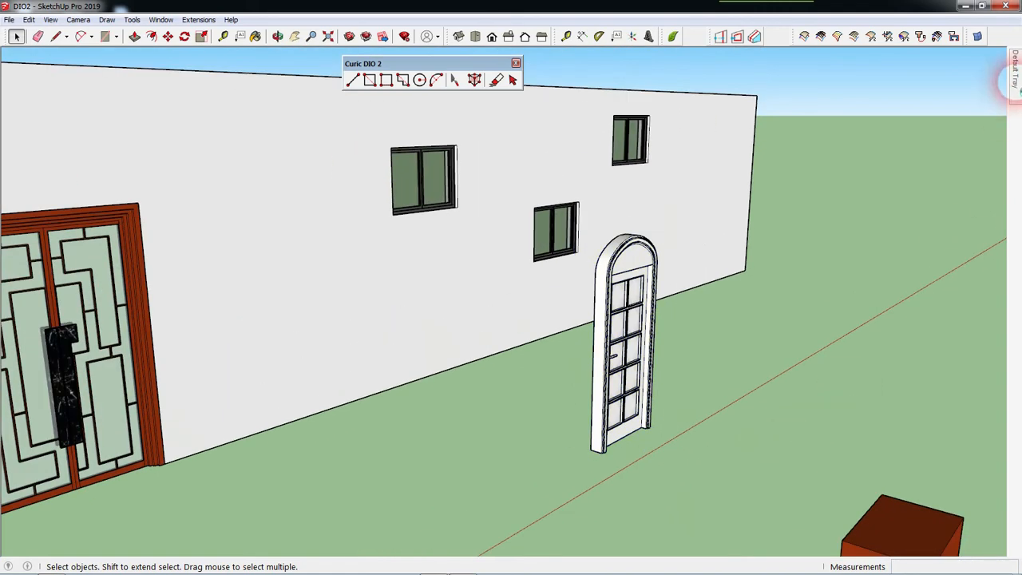
Place a second instance of the arched door Component#3 on the ground in front of the wall.
{"action": "left_click", "coordinate": [1013, 76]}
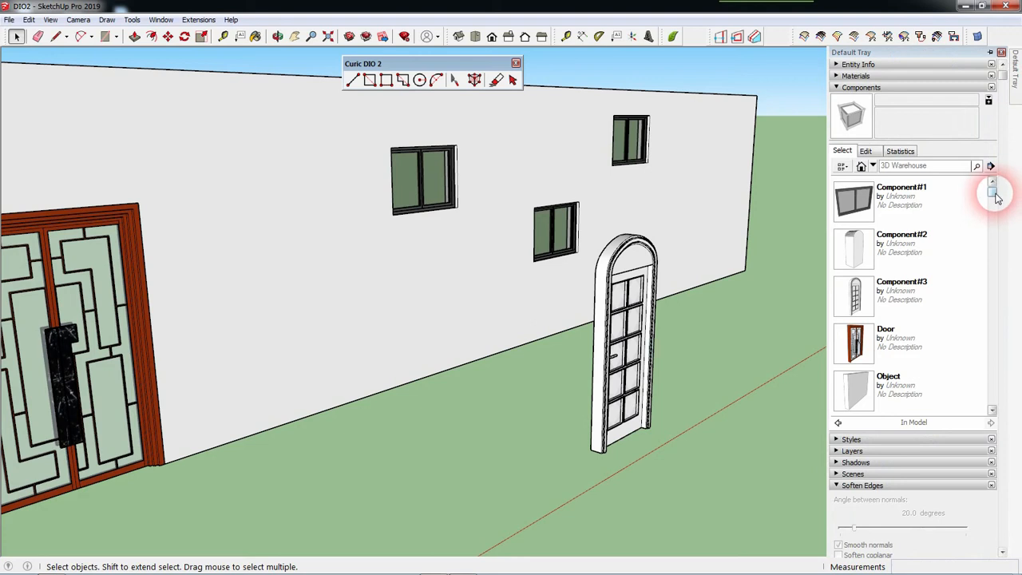
{"action": "mouse_move", "coordinate": [994, 197]}
{"action": "left_mouse_down"}
{"action": "mouse_move", "coordinate": [992, 280]}
{"action": "mouse_move", "coordinate": [996, 195]}
{"action": "left_mouse_up"}
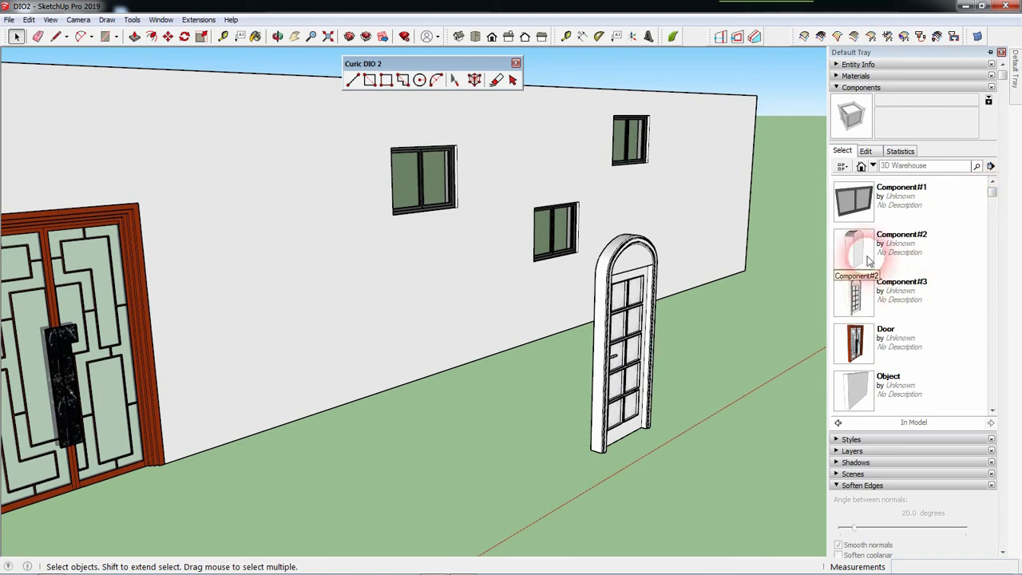
{"action": "left_click", "coordinate": [869, 306]}
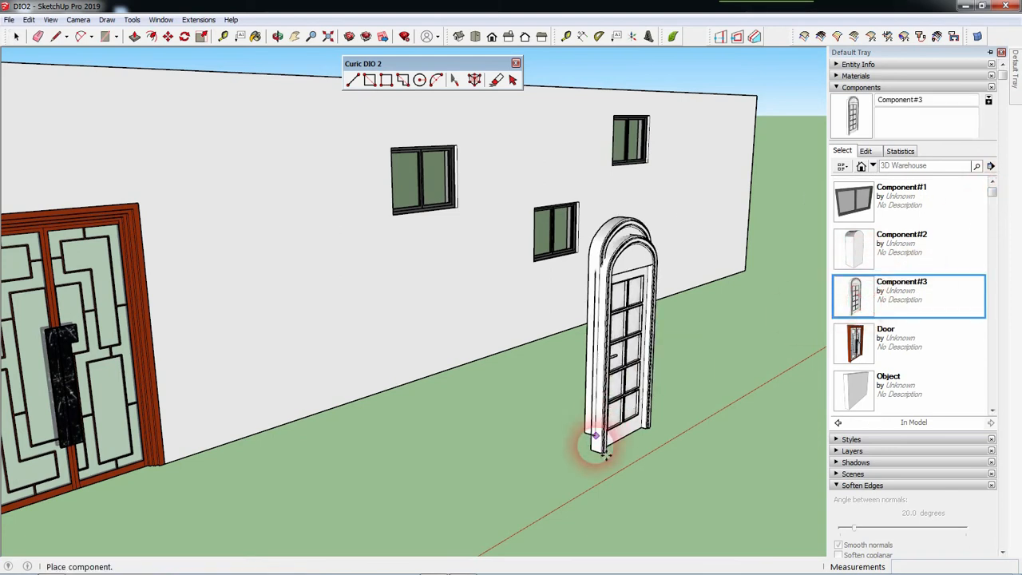
{"action": "left_click", "coordinate": [461, 527]}
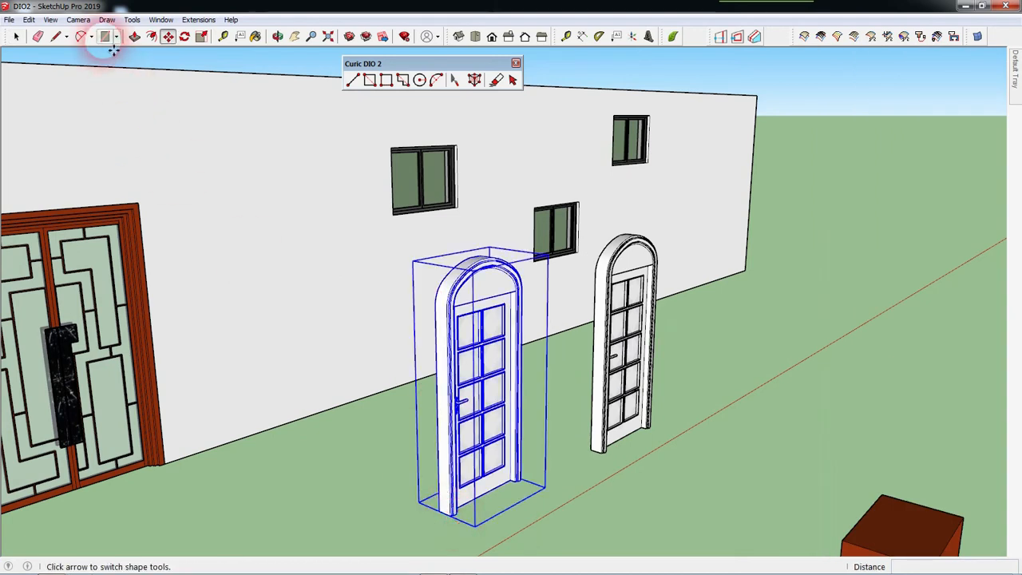
Display hidden geometry and delete both arched doors standing in front of the wall.
{"action": "left_click", "coordinate": [49, 19]}
{"action": "left_click", "coordinate": [80, 69]}
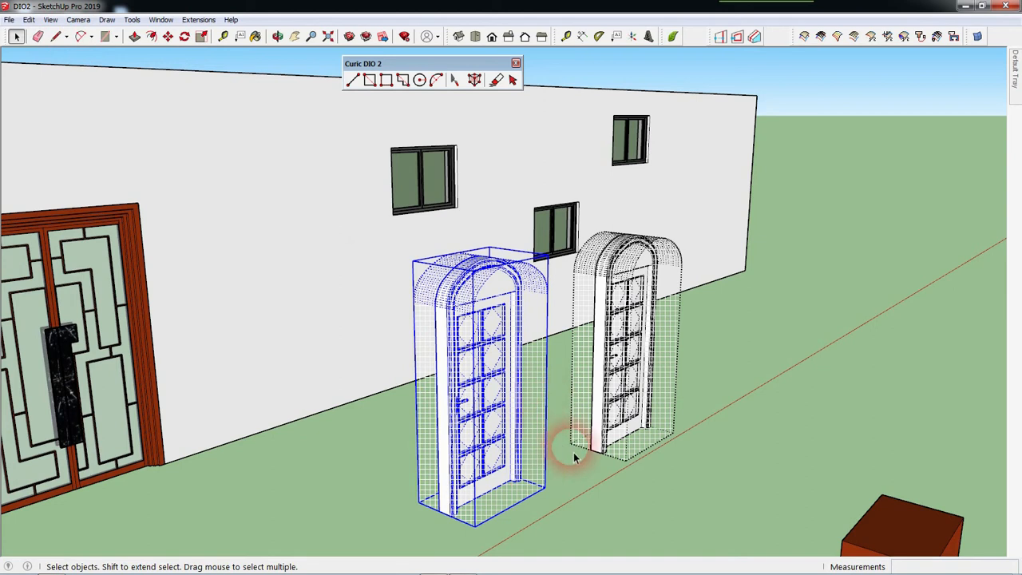
{"action": "key", "text": "Delete"}
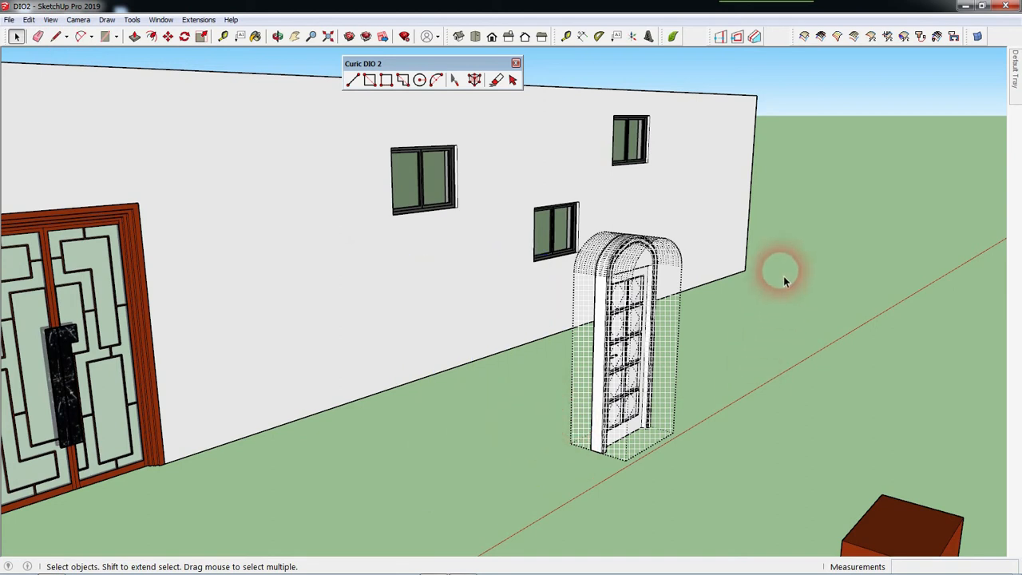
{"action": "left_click", "coordinate": [649, 365]}
{"action": "key", "text": "Delete"}
Insert the arched door component from the model's components at the wall's base, between the double door and the windows.
{"action": "left_click", "coordinate": [1011, 79]}
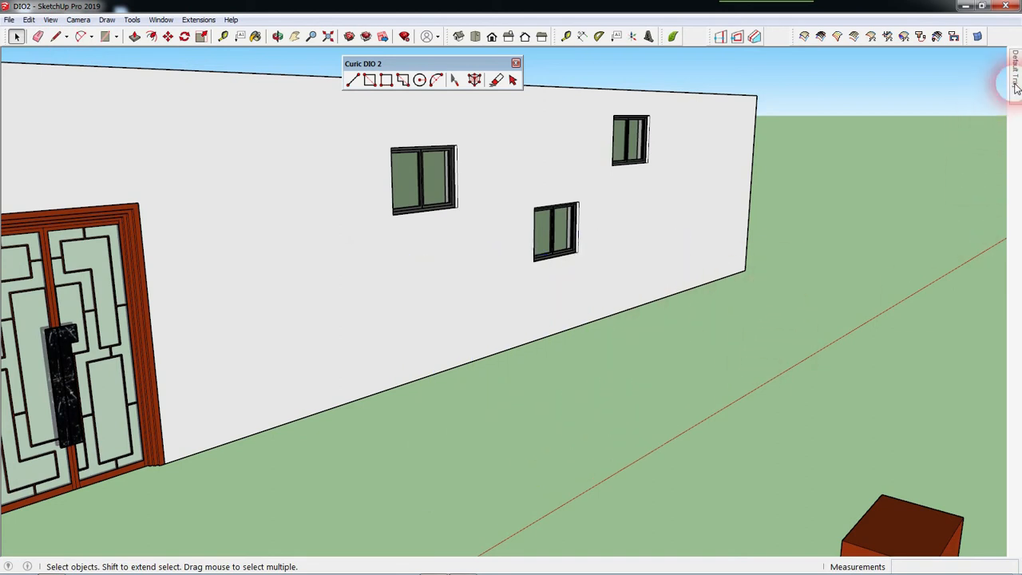
{"action": "left_click", "coordinate": [884, 283]}
{"action": "left_click_drag", "start_coordinate": [859, 295], "coordinate": [308, 423]}
Turn off the display of hidden geometry with the newly placed arched door still selected.
{"action": "left_click", "coordinate": [49, 19]}
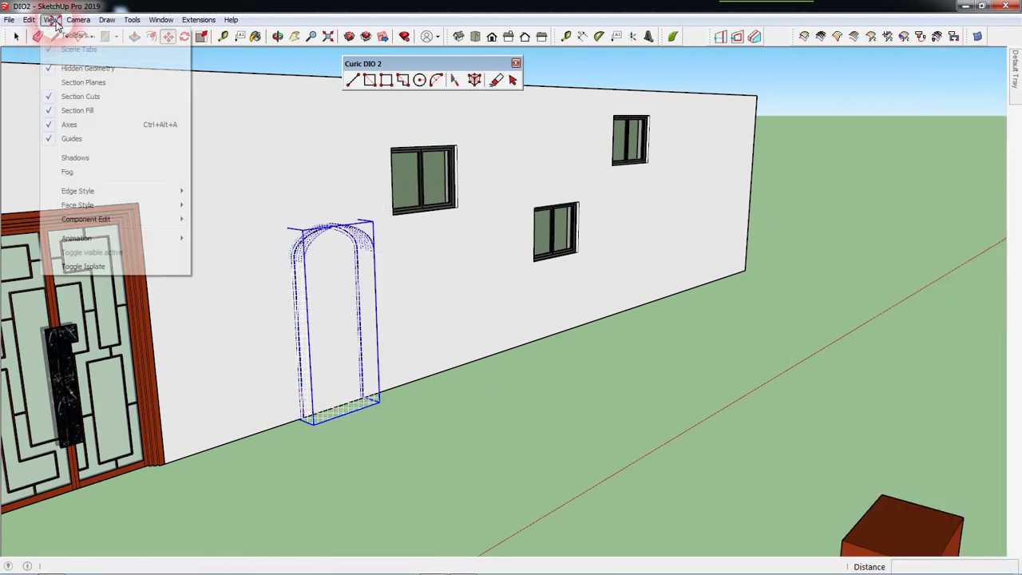
{"action": "left_click", "coordinate": [79, 68]}
{"action": "key", "text": "m"}
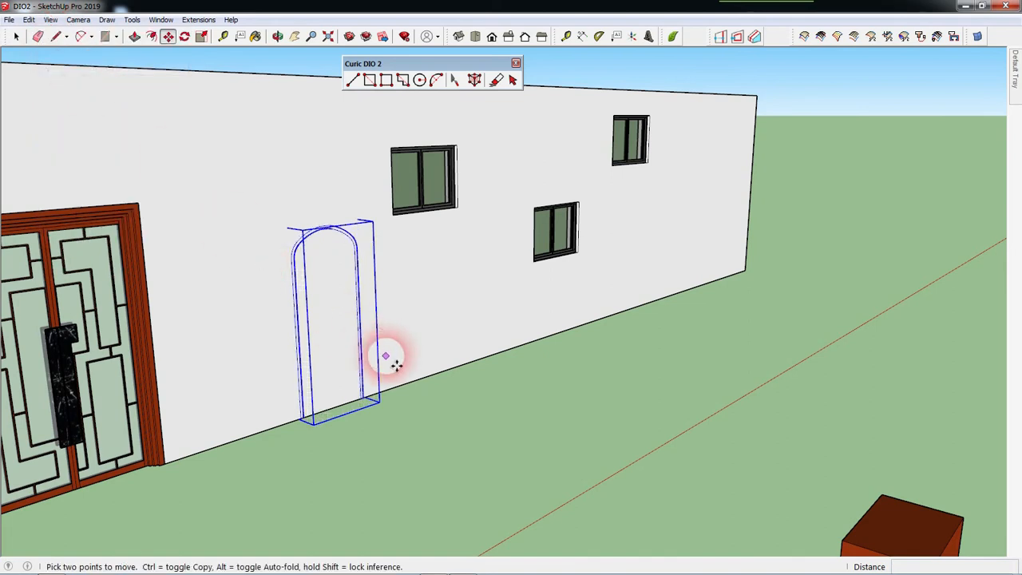
Cut the arched opening through the wall for the selected door using DIO's bounding-box tool, and check both sides of the wall.
{"action": "left_click", "coordinate": [475, 80]}
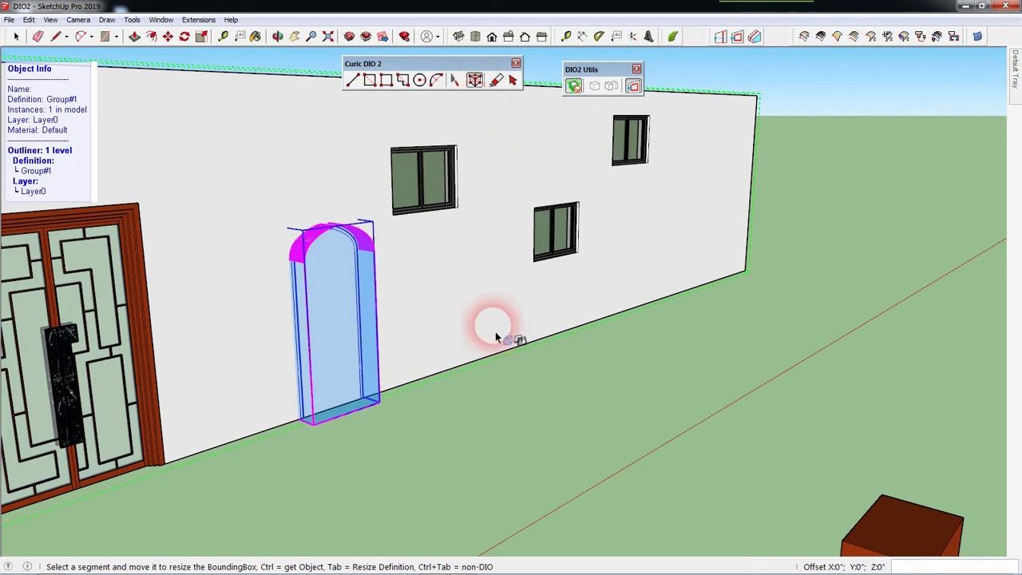
{"action": "middle_click_drag", "start_coordinate": [447, 344], "coordinate": [739, 364]}
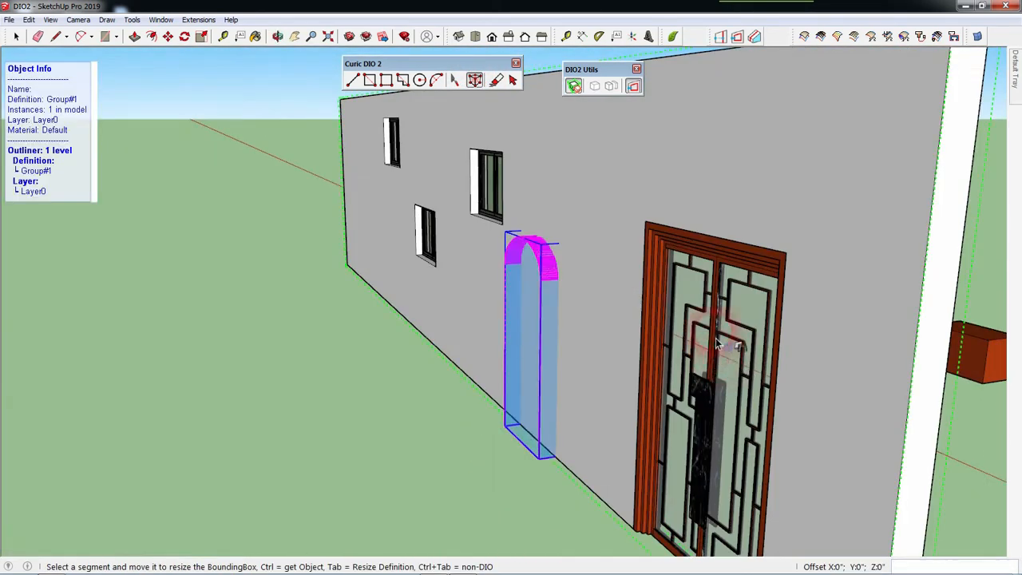
{"action": "middle_click_drag", "start_coordinate": [592, 285], "coordinate": [242, 293]}
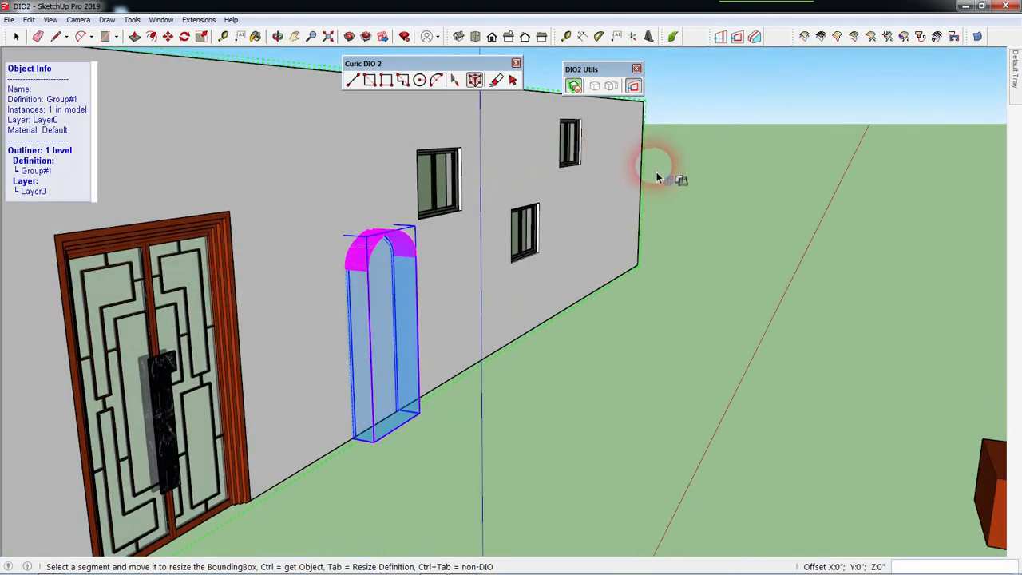
{"action": "key", "text": "m"}
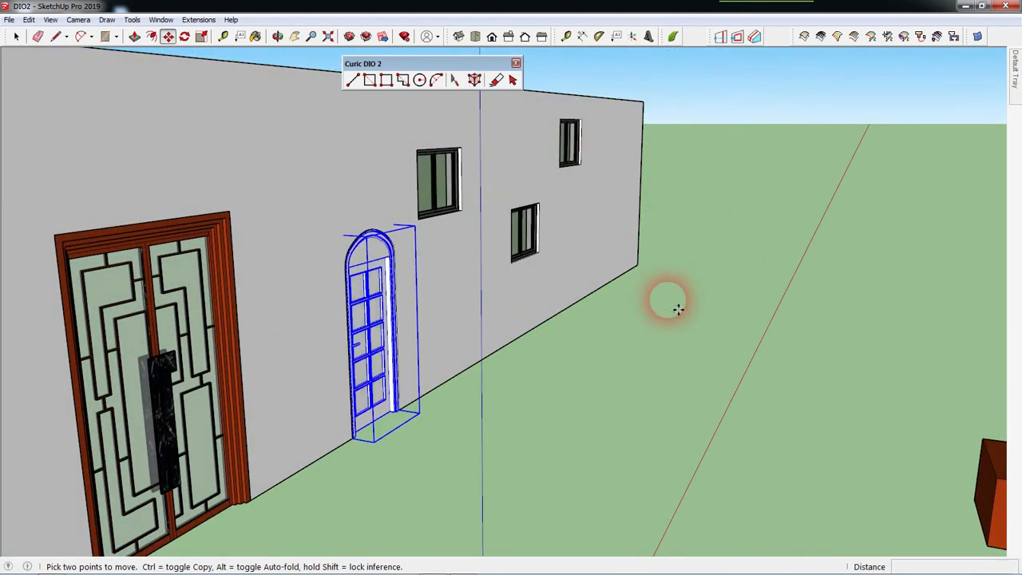
{"action": "key", "text": "space"}
{"action": "left_click", "coordinate": [527, 415]}
{"action": "middle_click_drag", "start_coordinate": [527, 415], "coordinate": [221, 346]}
{"action": "scroll", "coordinate": [221, 346], "scroll_direction": "up", "scroll_amount": 3}
{"action": "middle_click_drag", "start_coordinate": [256, 288], "coordinate": [851, 278]}
{"action": "middle_click_drag", "start_coordinate": [529, 217], "coordinate": [496, 338]}
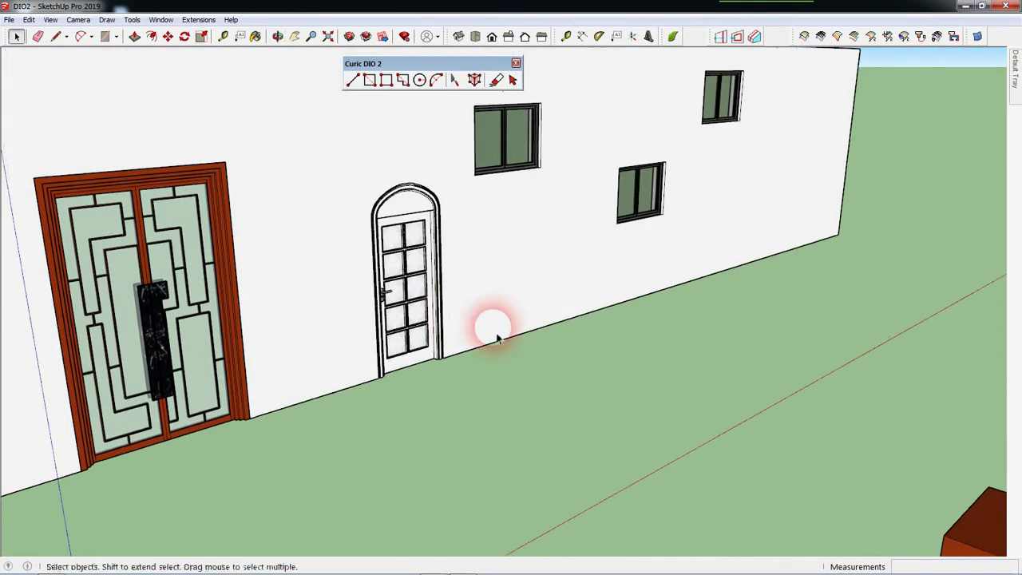
Insert a second arched door Component#3 at the wall's base near its far end, beneath the upper window.
{"action": "left_click", "coordinate": [1016, 80]}
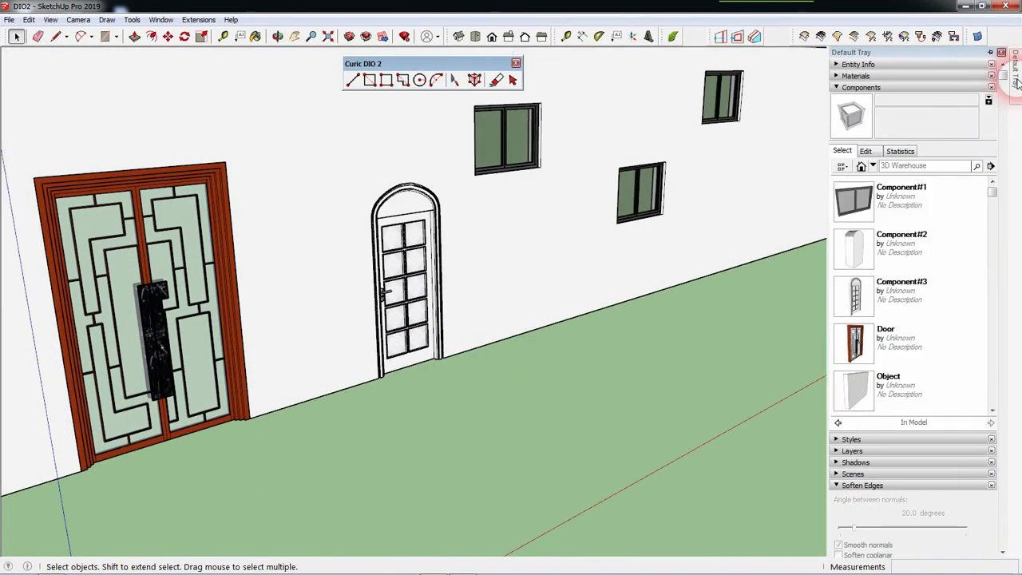
{"action": "left_click", "coordinate": [878, 287]}
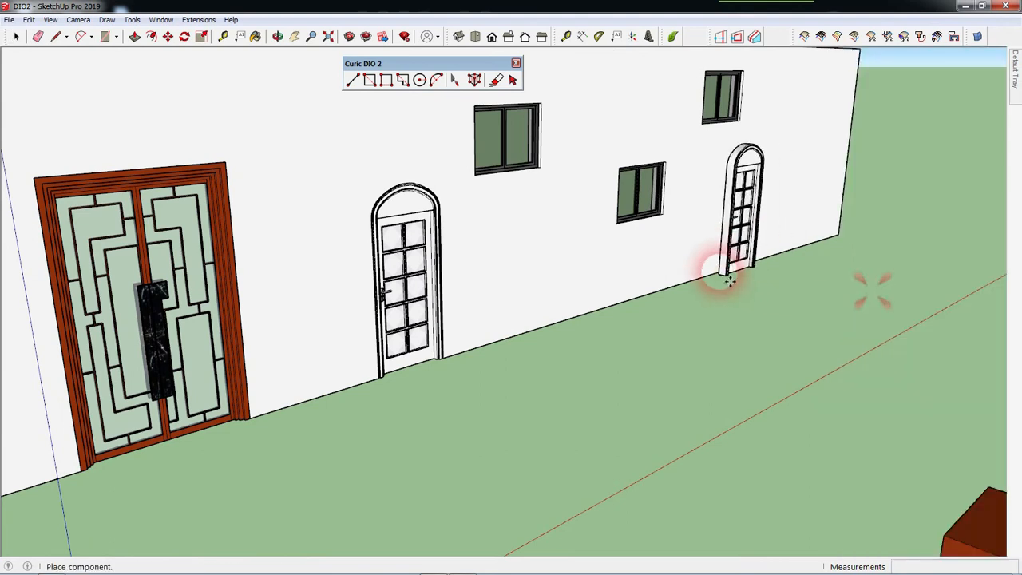
{"action": "left_click", "coordinate": [721, 274]}
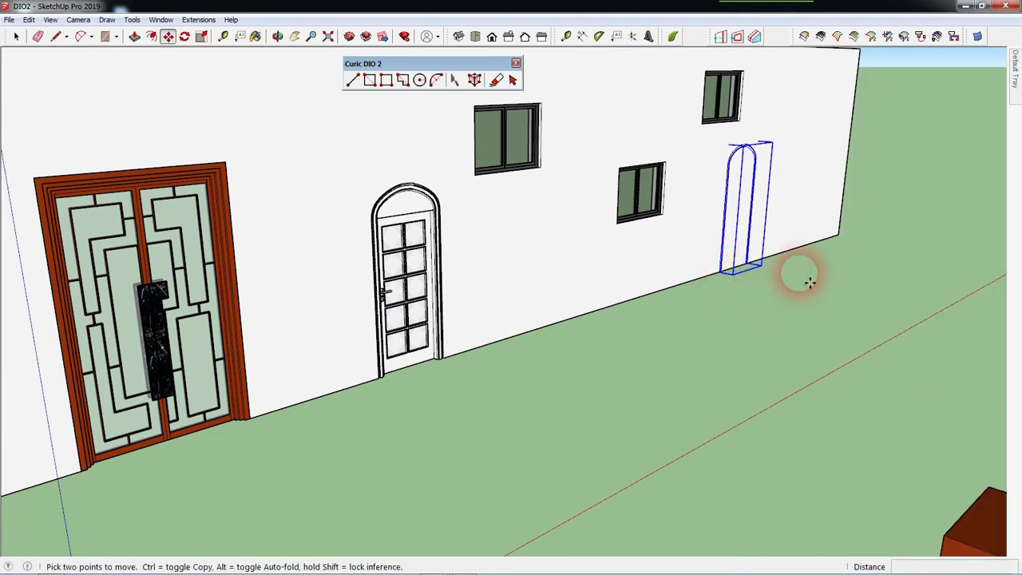
Cut the arched opening for the far-end door with DIO's bounding-box tool and clear the selection.
{"action": "scroll", "coordinate": [860, 148], "scroll_direction": "up", "scroll_amount": 5}
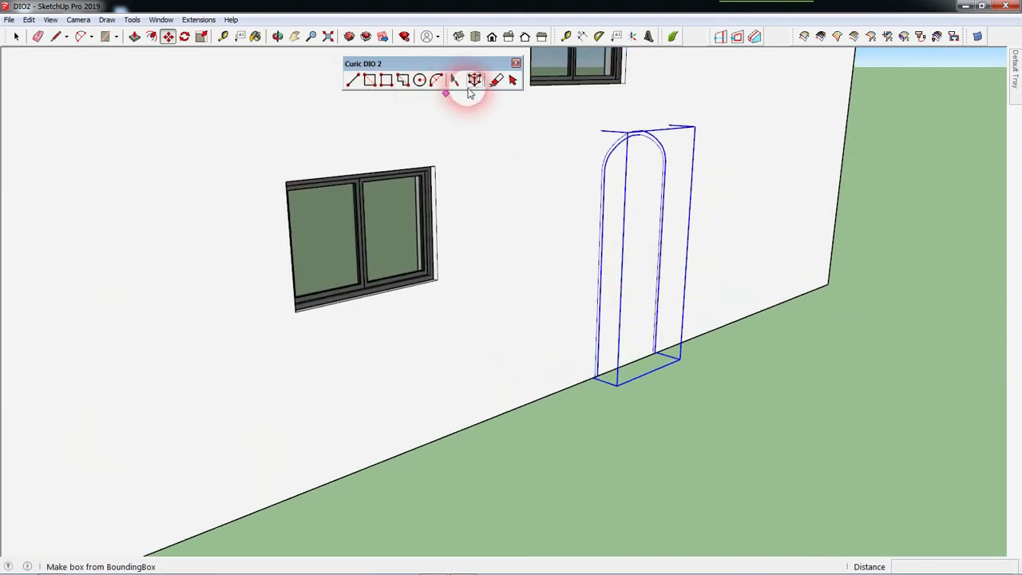
{"action": "left_click", "coordinate": [473, 82]}
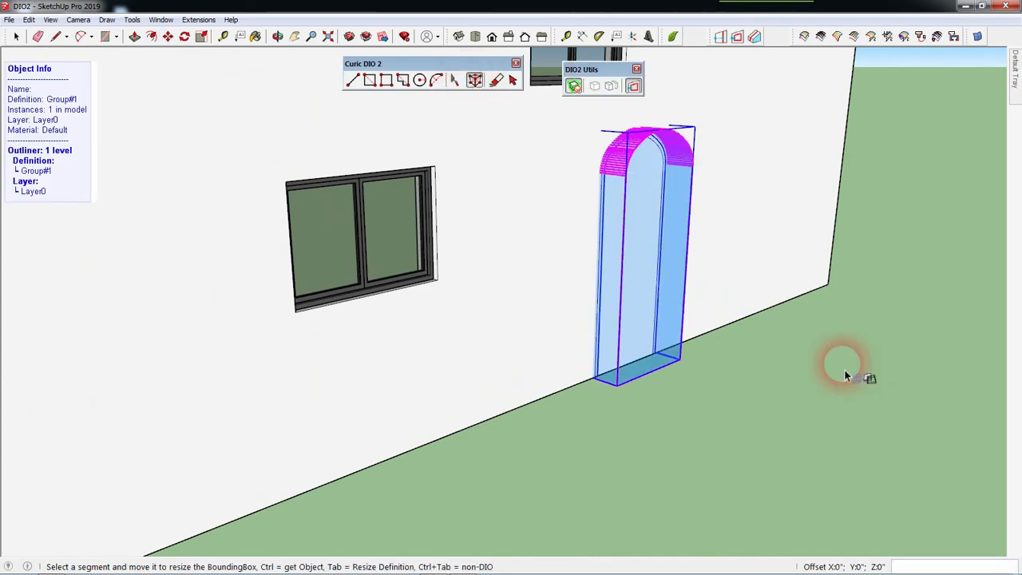
{"action": "left_click", "coordinate": [692, 409]}
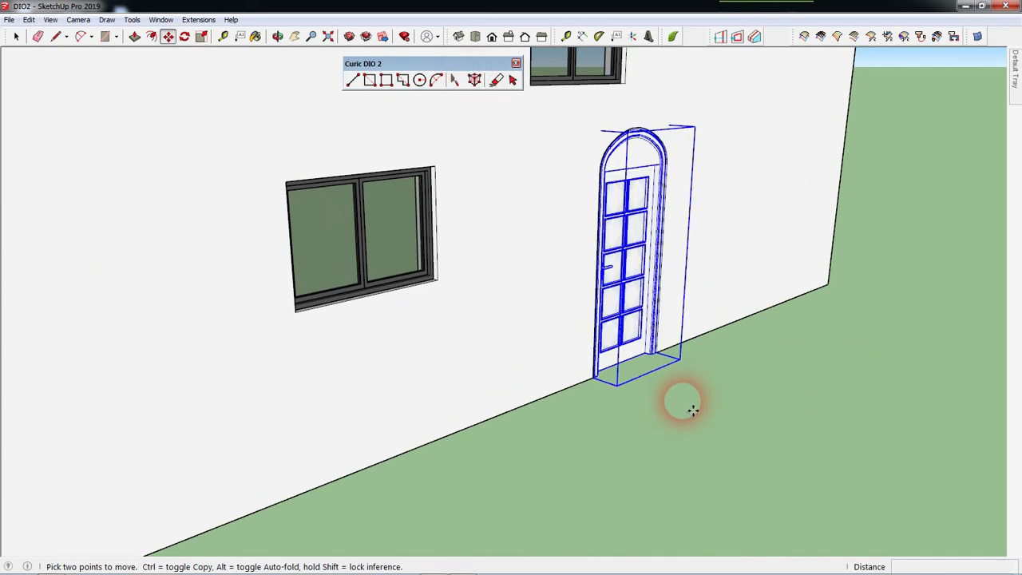
{"action": "key", "text": "space"}
{"action": "left_click", "coordinate": [684, 408]}
{"action": "scroll", "coordinate": [693, 429], "scroll_direction": "down", "scroll_amount": 5}
{"action": "middle_click_drag", "start_coordinate": [696, 436], "coordinate": [708, 489]}
{"action": "scroll", "coordinate": [524, 413], "scroll_direction": "up", "scroll_amount": 3}
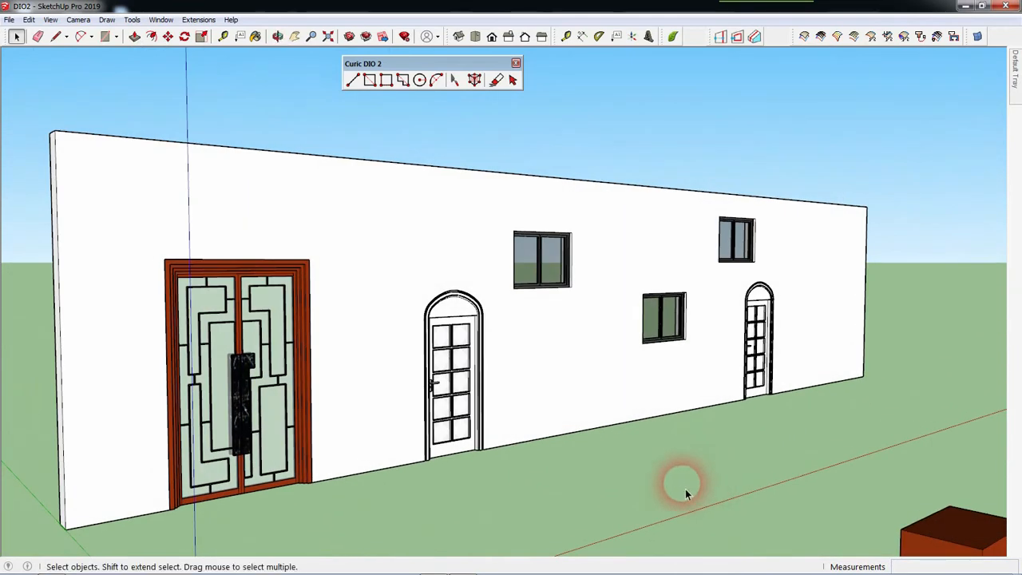
Rotate the window above and beside the nearer arched door so it sits tilted in the wall plane.
{"action": "left_click", "coordinate": [552, 258]}
{"action": "scroll", "coordinate": [555, 258], "scroll_direction": "up", "scroll_amount": 2}
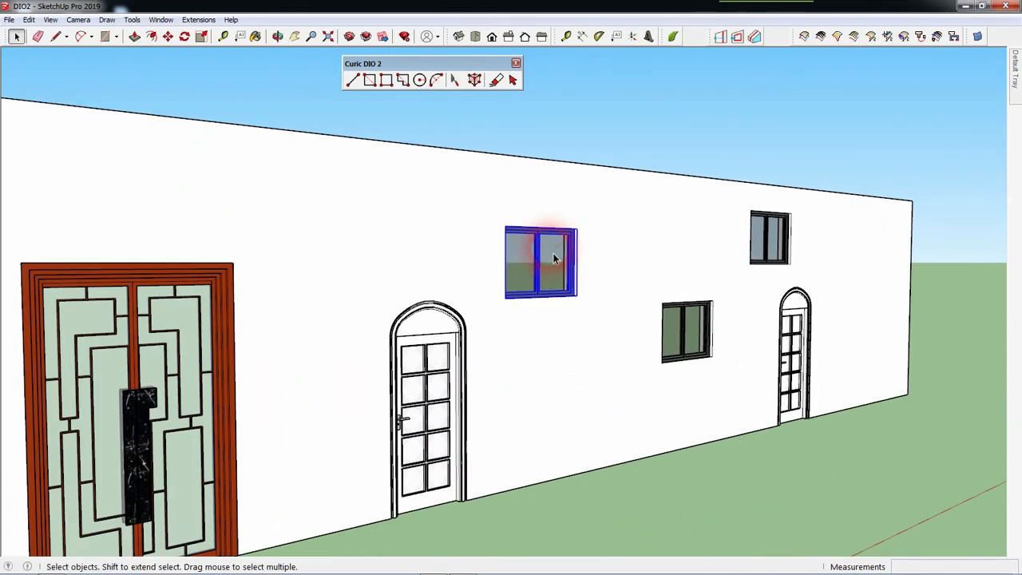
{"action": "scroll", "coordinate": [555, 258], "scroll_direction": "up", "scroll_amount": 3}
{"action": "key", "text": "q"}
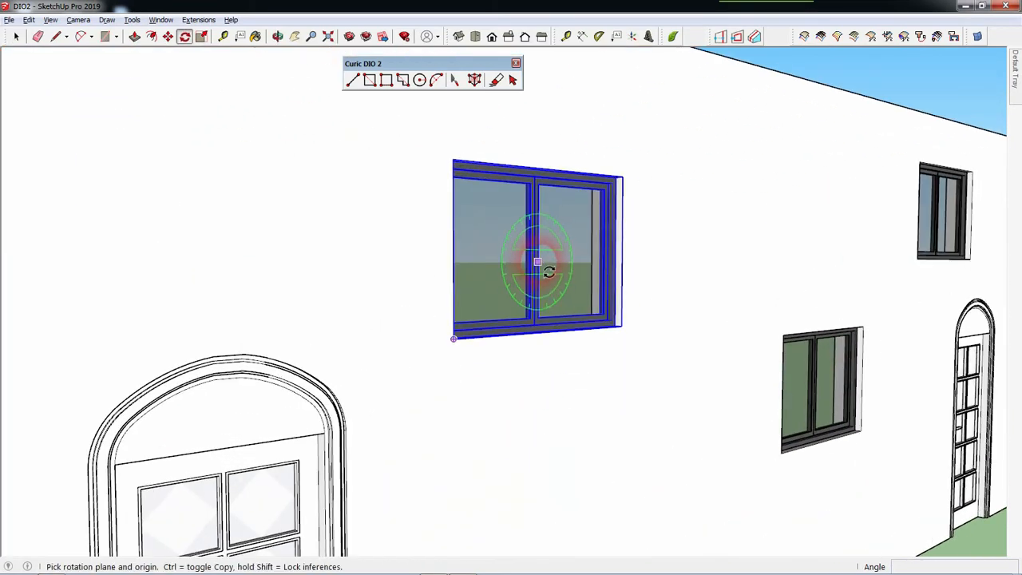
{"action": "scroll", "coordinate": [548, 263], "scroll_direction": "up", "scroll_amount": 2}
{"action": "left_click", "coordinate": [584, 264]}
{"action": "left_click", "coordinate": [588, 235]}
{"action": "key", "text": "space"}
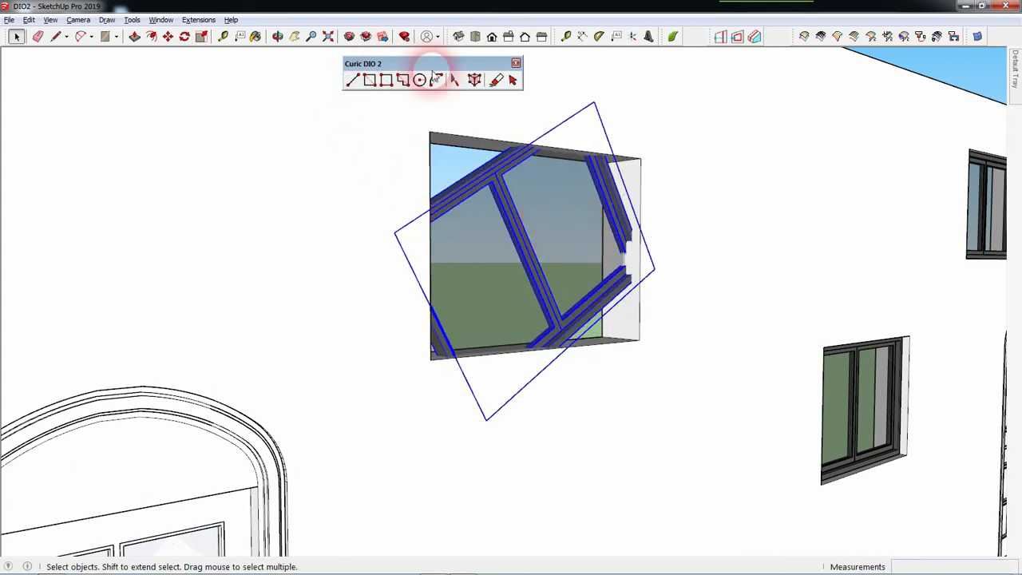
Update the wall opening to match the tilted window using DIO's bounding-box tool.
{"action": "left_click", "coordinate": [473, 80]}
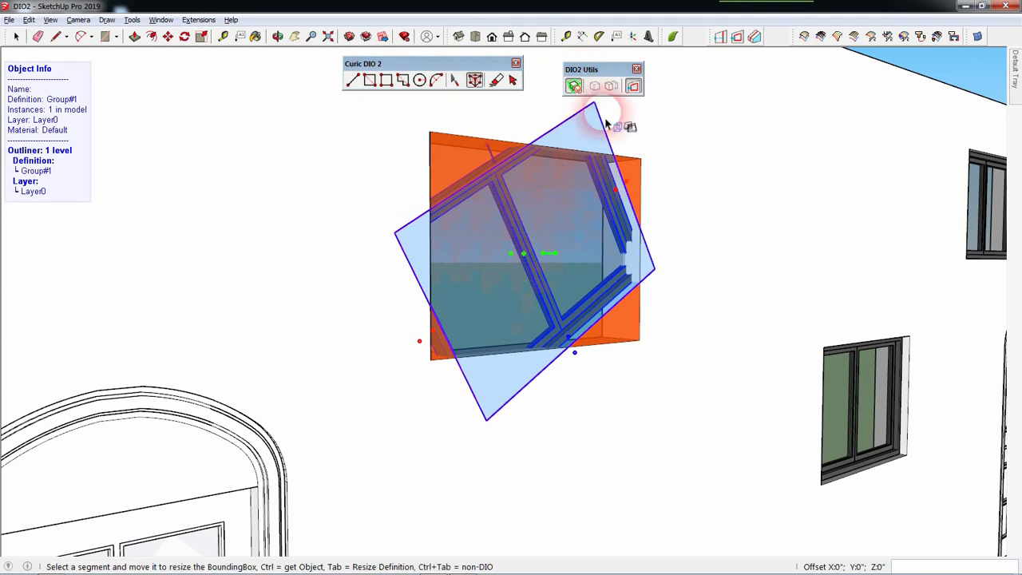
{"action": "left_click", "coordinate": [940, 73]}
{"action": "middle_click_drag", "start_coordinate": [615, 213], "coordinate": [625, 409]}
{"action": "scroll", "coordinate": [626, 408], "scroll_direction": "down", "scroll_amount": 3}
{"action": "scroll", "coordinate": [548, 303], "scroll_direction": "down", "scroll_amount": 3}
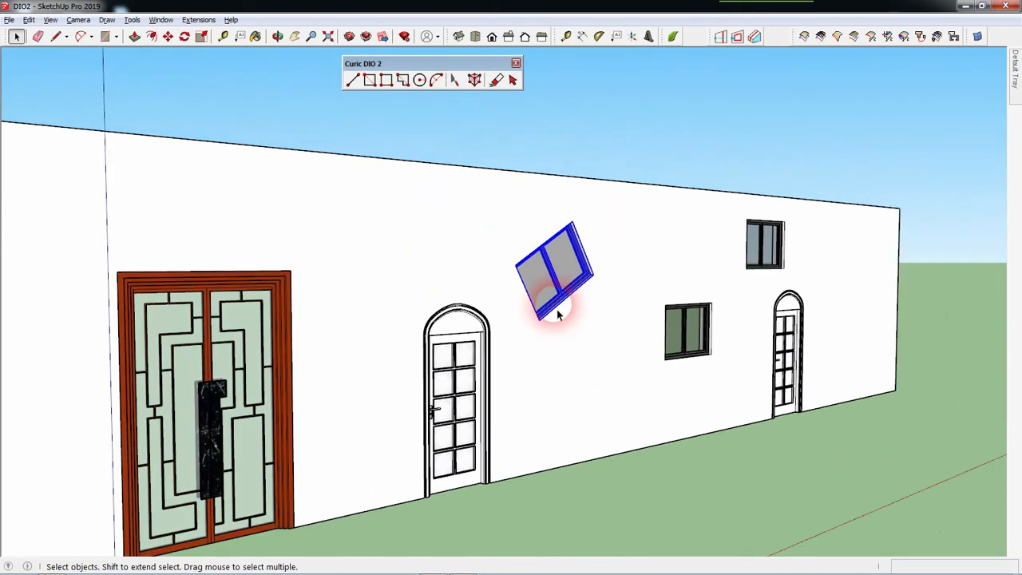
{"action": "scroll", "coordinate": [636, 383], "scroll_direction": "down", "scroll_amount": 3}
{"action": "scroll", "coordinate": [759, 490], "scroll_direction": "up", "scroll_amount": 3}
{"action": "middle_click_drag", "start_coordinate": [725, 474], "coordinate": [702, 439]}
{"action": "scroll", "coordinate": [607, 434], "scroll_direction": "down", "scroll_amount": 3}
{"action": "scroll", "coordinate": [598, 402], "scroll_direction": "up", "scroll_amount": 1}
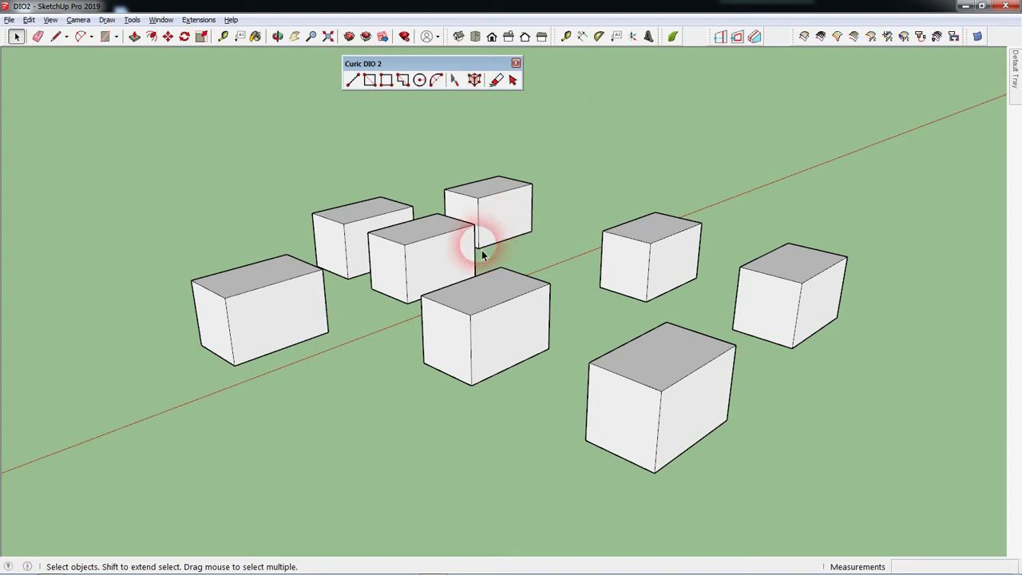
Examine the nested grouping of the boxes by opening each group level, selecting the innermost boxes and leaving the groups.
{"action": "left_click", "coordinate": [513, 316]}
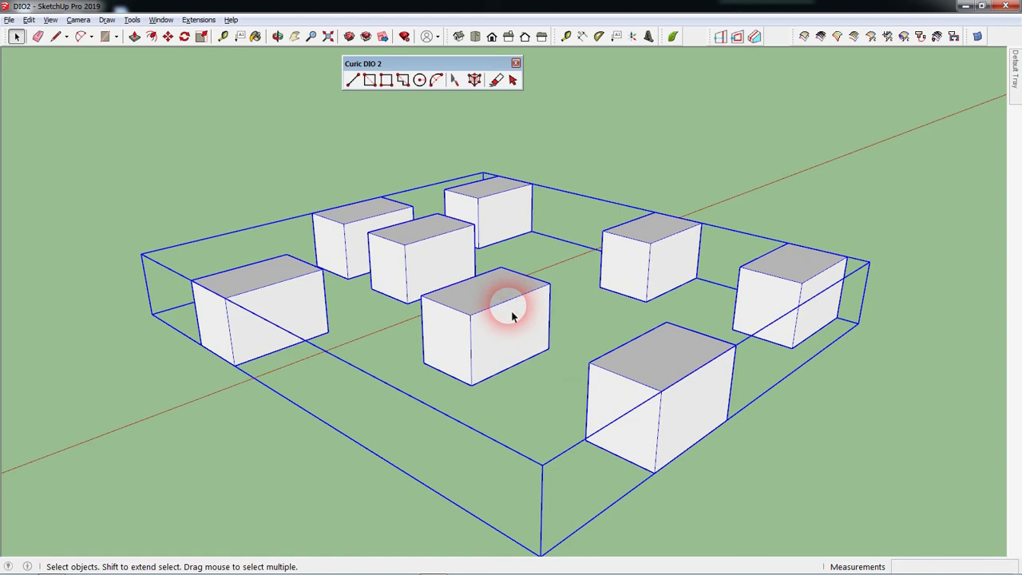
{"action": "double_click", "coordinate": [512, 316]}
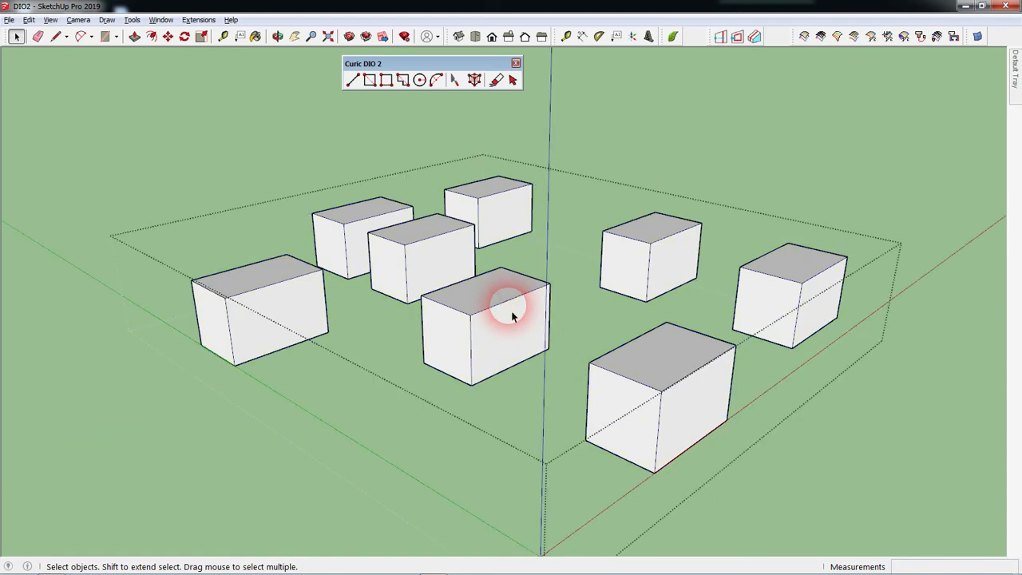
{"action": "left_click", "coordinate": [523, 289]}
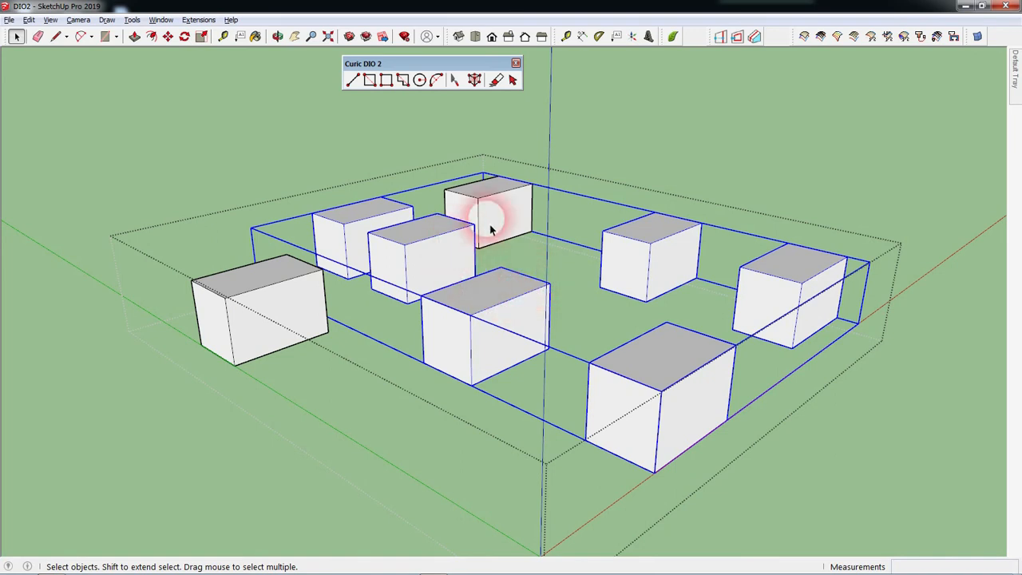
{"action": "double_click", "coordinate": [515, 316]}
{"action": "left_click", "coordinate": [509, 314]}
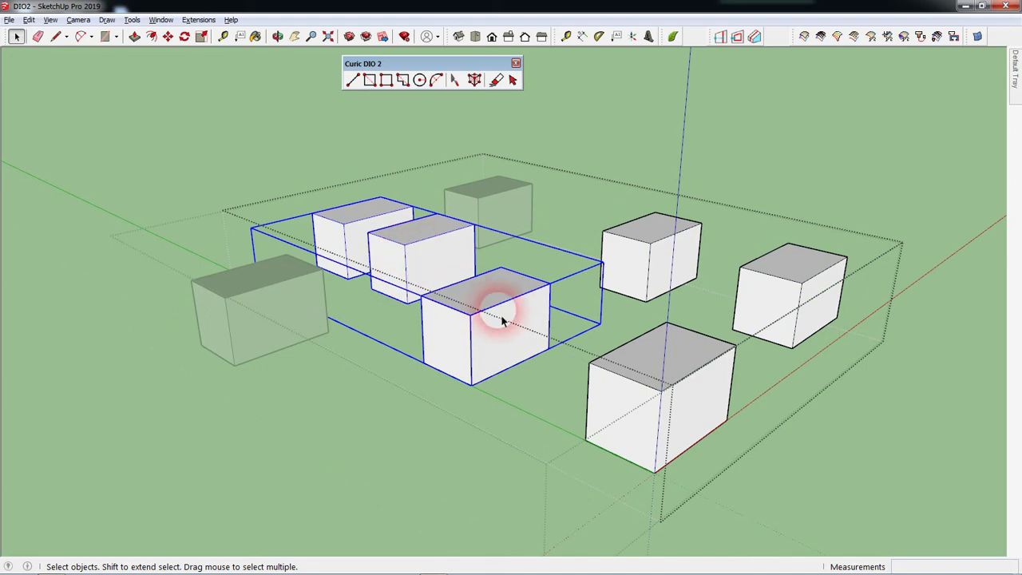
{"action": "double_click", "coordinate": [503, 321]}
{"action": "left_click", "coordinate": [509, 316]}
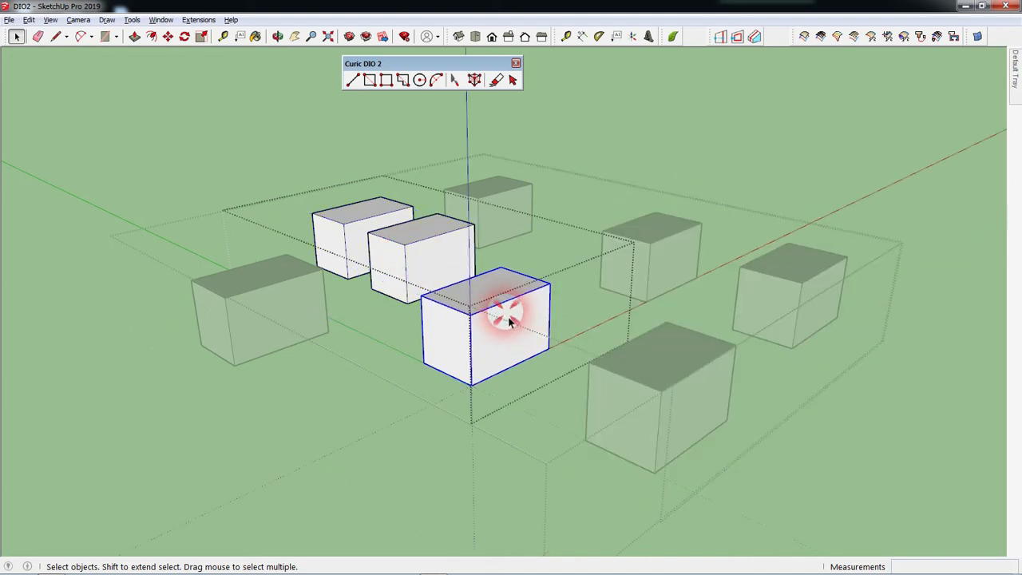
{"action": "left_click", "coordinate": [432, 266]}
{"action": "left_click", "coordinate": [341, 226]}
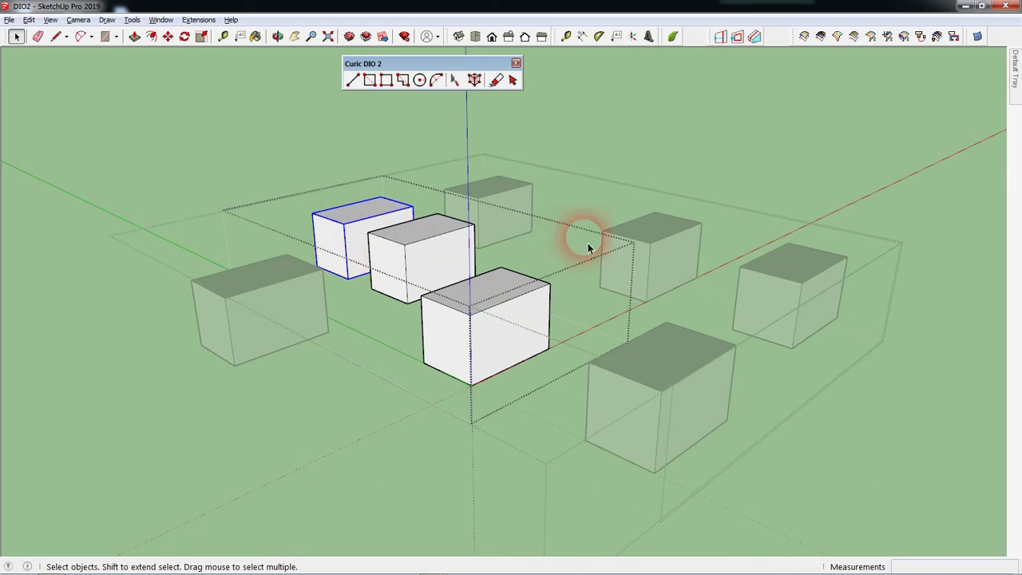
{"action": "left_click", "coordinate": [686, 132]}
{"action": "left_click", "coordinate": [686, 131]}
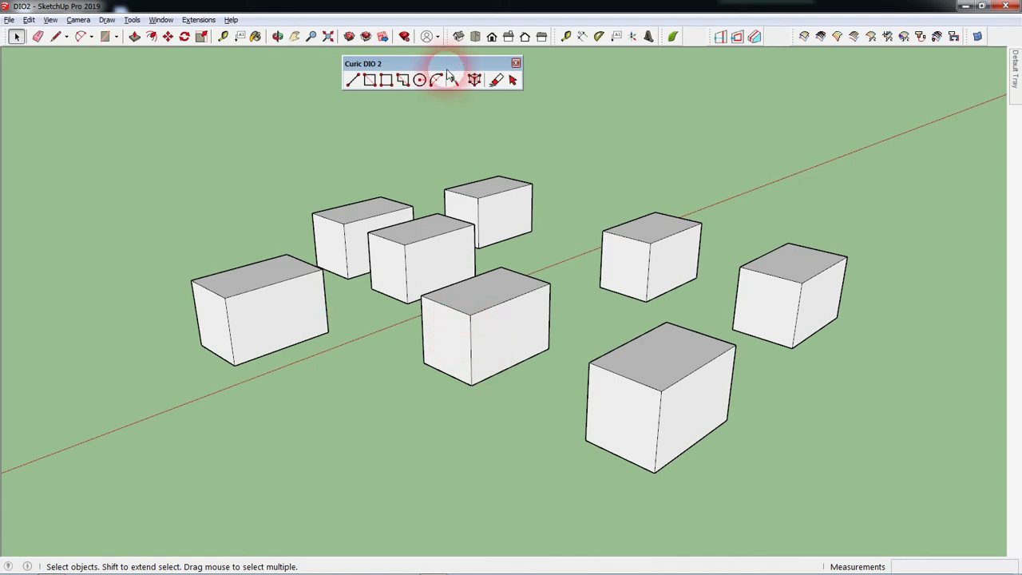
Try erasing an edge of a grouped box with the standard Eraser and undo the erasure.
{"action": "left_click", "coordinate": [496, 82]}
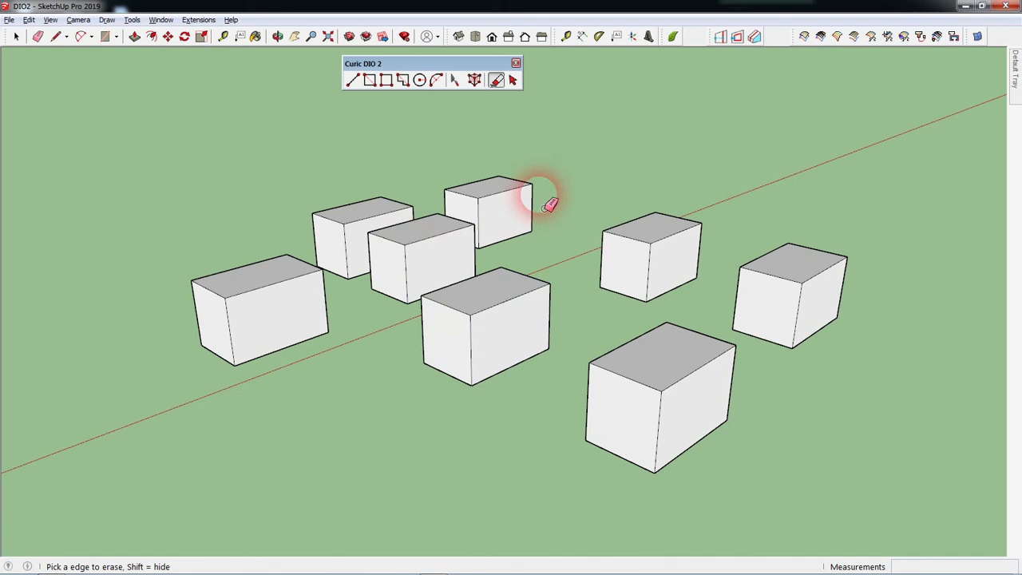
{"action": "left_click", "coordinate": [497, 80]}
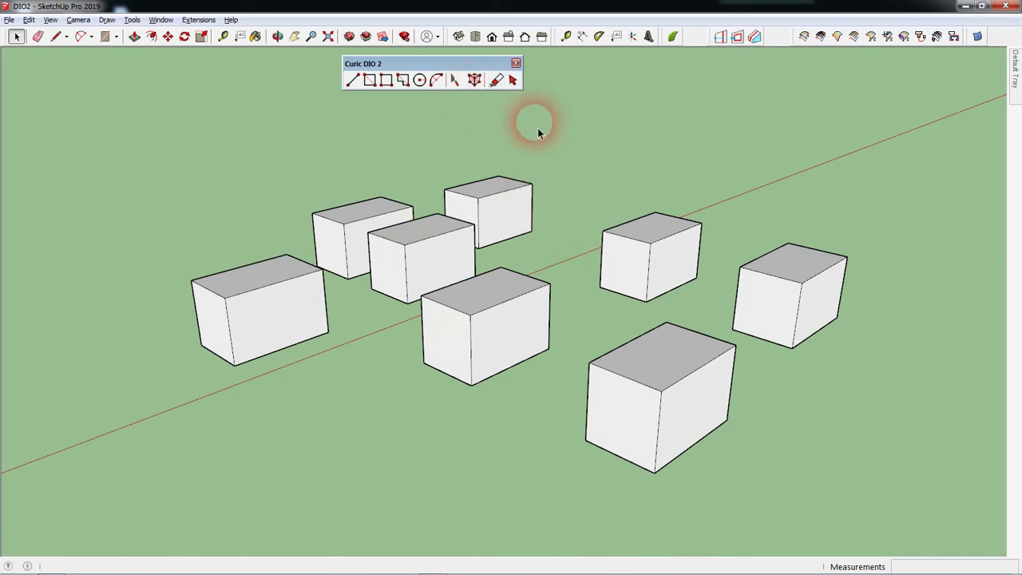
{"action": "left_click", "coordinate": [37, 35]}
{"action": "left_click_drag", "start_coordinate": [496, 253], "coordinate": [507, 205]}
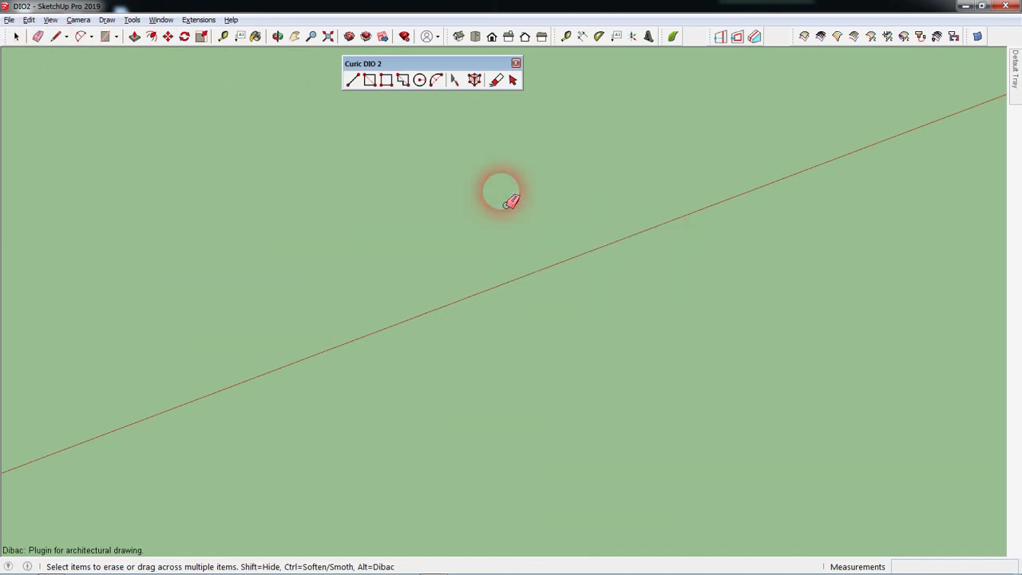
{"action": "key", "text": "ctrl+z"}
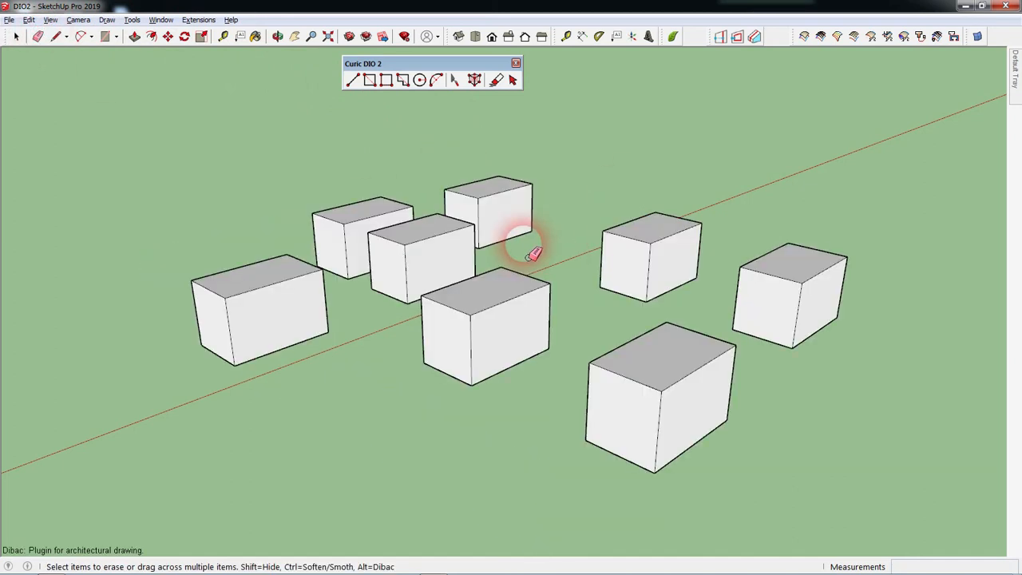
{"action": "key", "text": "space"}
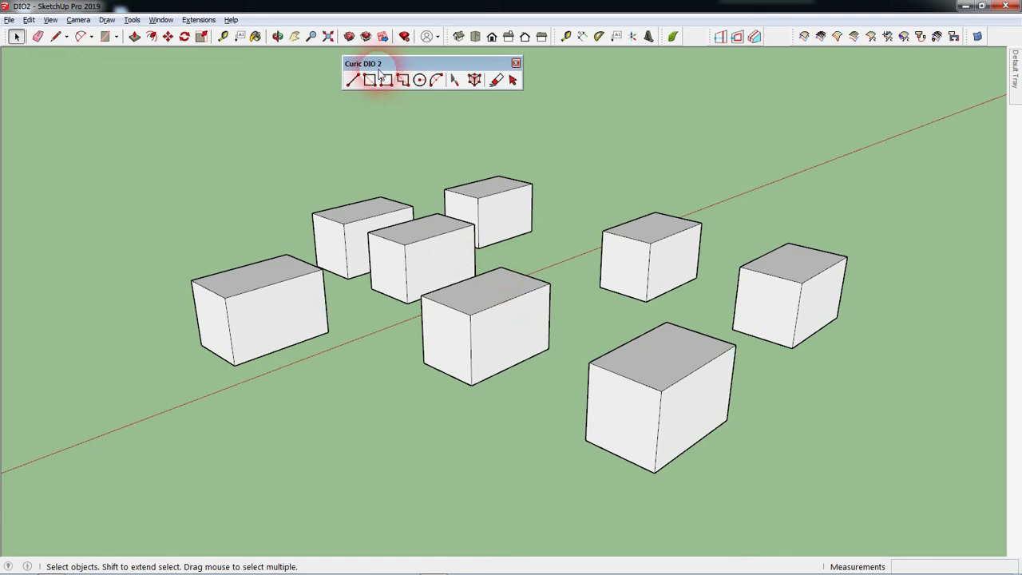
Erase top edges of the middle box with the DIO eraser directly through its nested groups.
{"action": "left_click", "coordinate": [496, 80]}
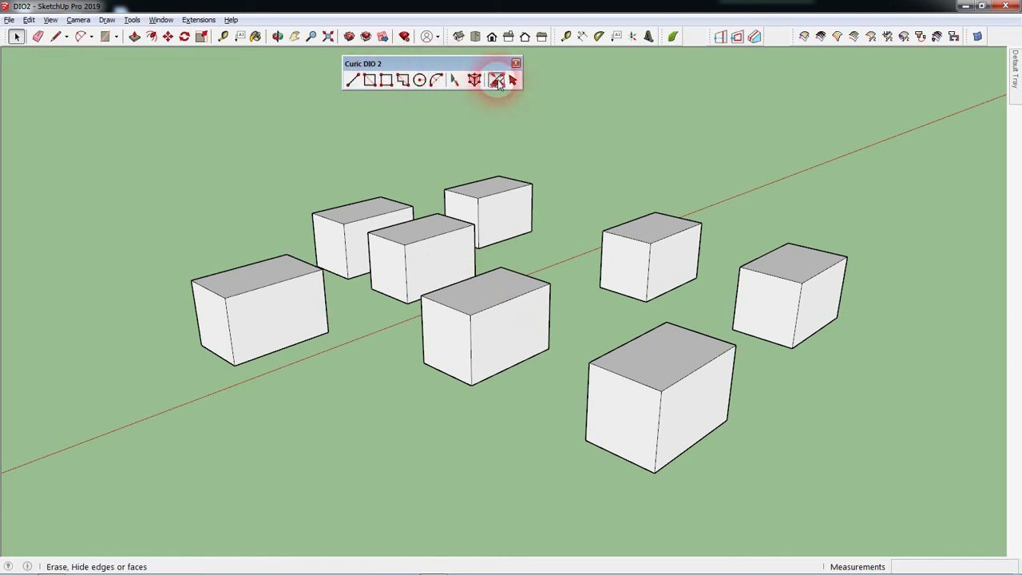
{"action": "left_click", "coordinate": [532, 292]}
{"action": "left_click", "coordinate": [528, 276]}
{"action": "left_click_drag", "start_coordinate": [528, 277], "coordinate": [505, 292]}
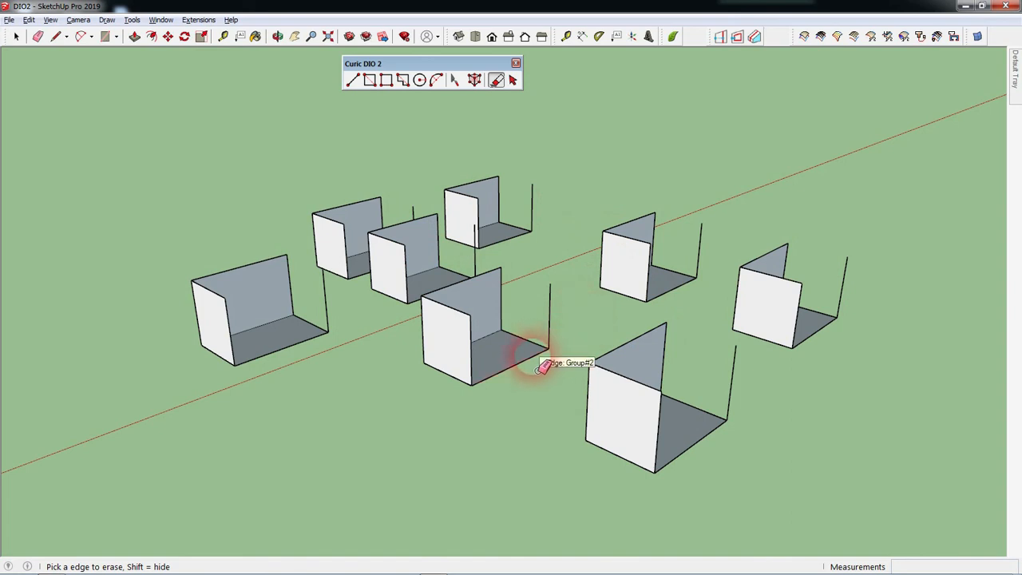
Undo the DIO edge erasures on the nested boxes and return to the Select tool.
{"action": "key", "text": "ctrl+z"}
{"action": "key", "text": "ctrl+z"}
{"action": "key", "text": "ctrl+z"}
{"action": "key", "text": "space"}
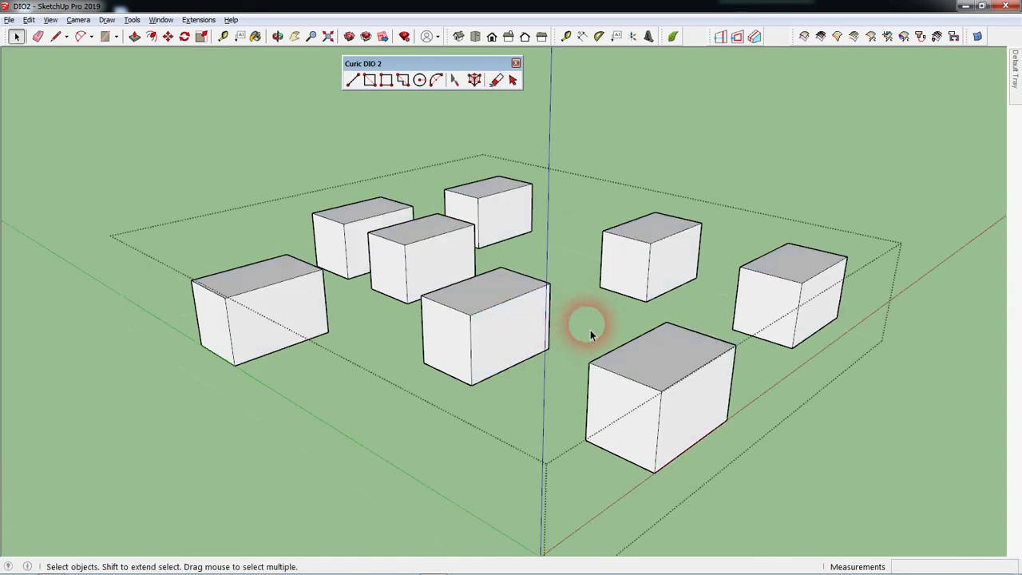
Open the nested groups down to the three front-middle boxes, make those three unique together, and leave the groups.
{"action": "left_click", "coordinate": [523, 314]}
{"action": "double_click", "coordinate": [523, 314]}
{"action": "left_click", "coordinate": [523, 316]}
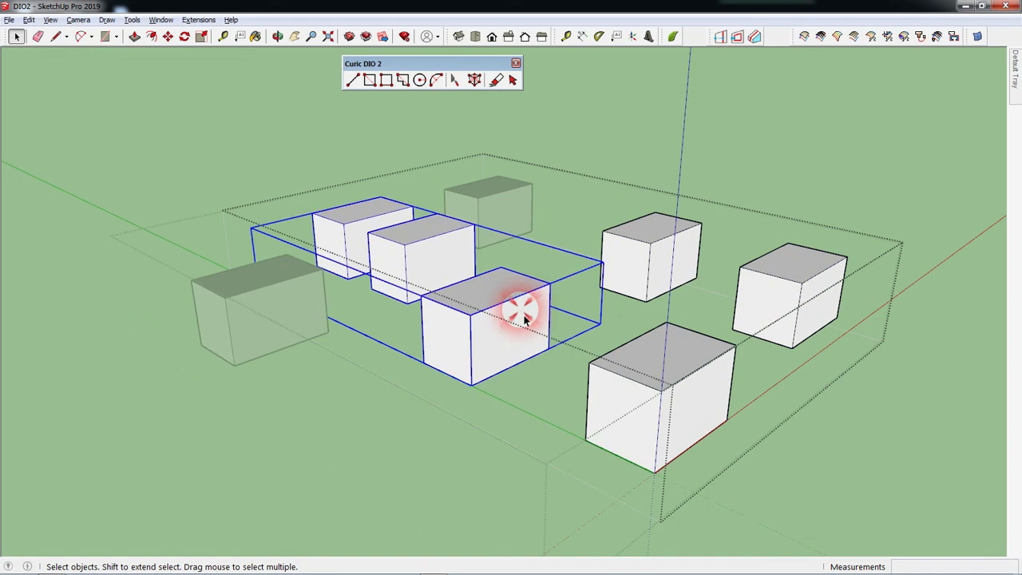
{"action": "double_click", "coordinate": [525, 320]}
{"action": "left_click_drag", "start_coordinate": [588, 388], "coordinate": [319, 178]}
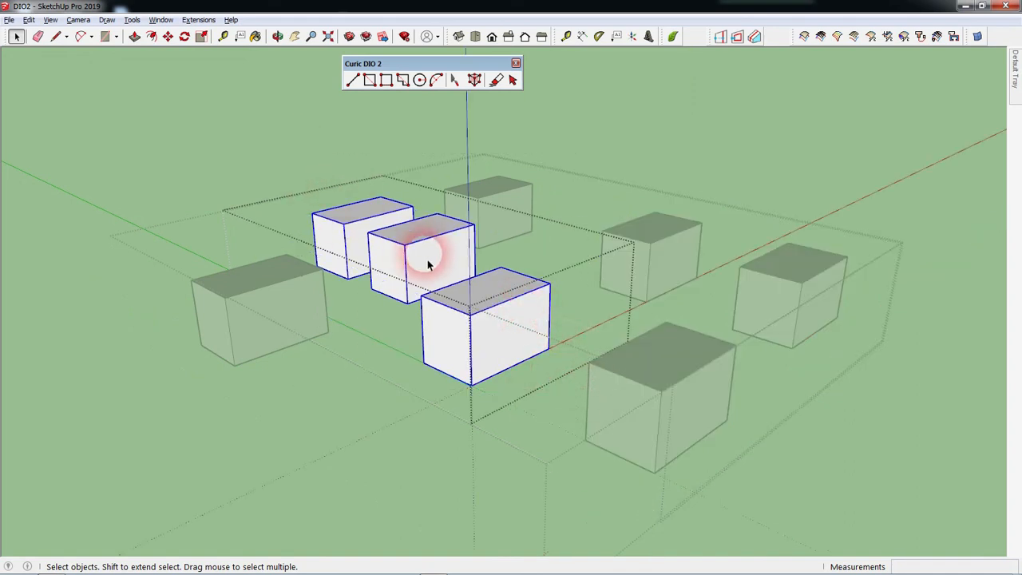
{"action": "right_click", "coordinate": [425, 256]}
{"action": "left_click", "coordinate": [467, 157]}
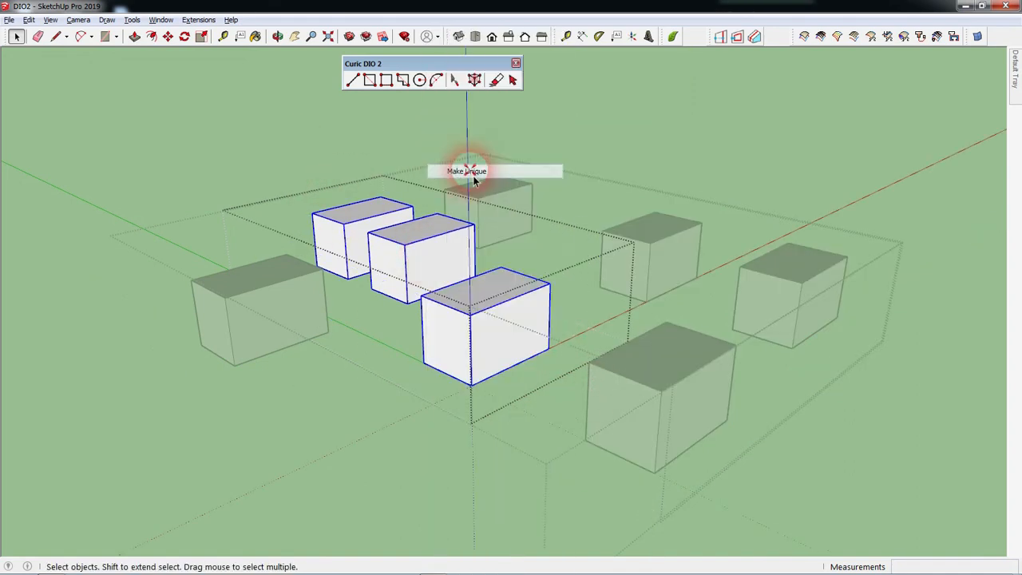
{"action": "left_click", "coordinate": [709, 171]}
{"action": "left_click", "coordinate": [712, 165]}
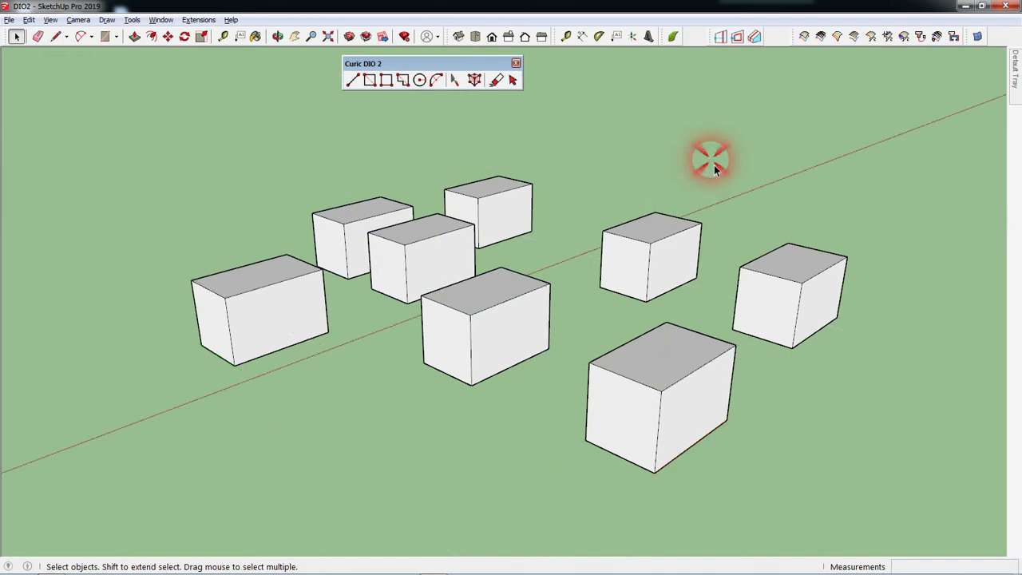
Erase the top faces of the three unique boxes and the open-end side faces of the other boxes with the DIO eraser.
{"action": "left_click", "coordinate": [497, 83]}
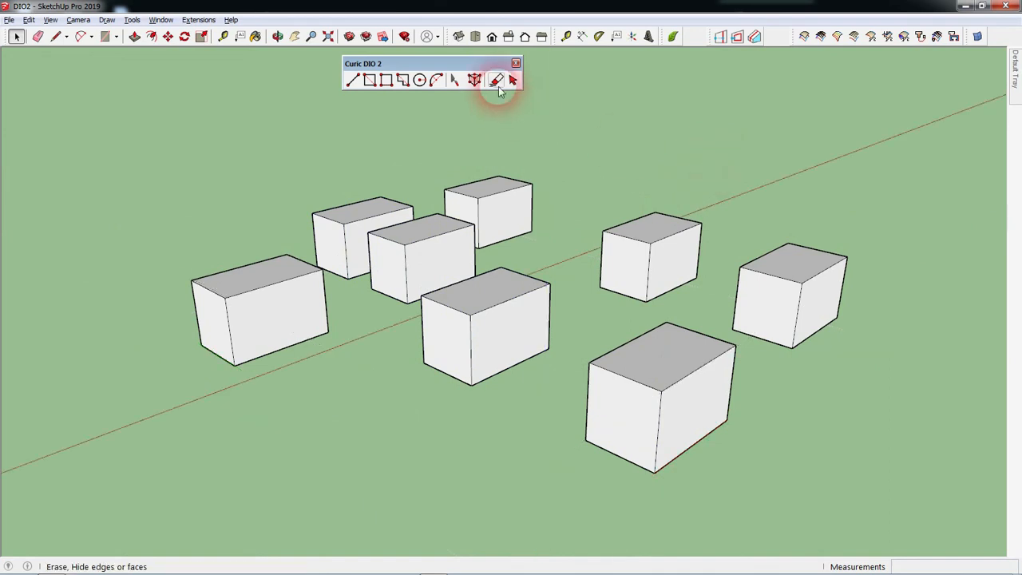
{"action": "left_click", "coordinate": [527, 285]}
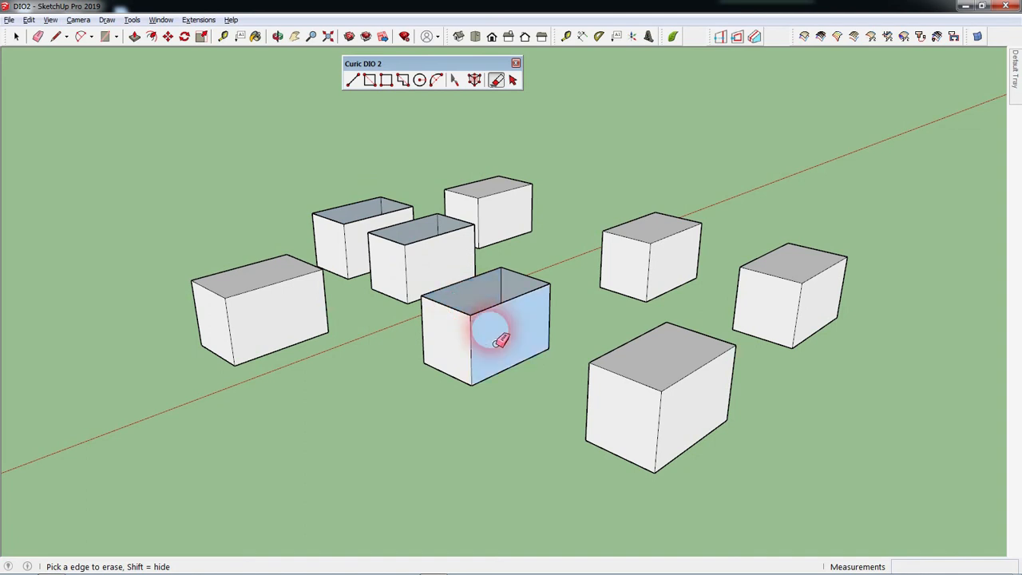
{"action": "left_click", "coordinate": [624, 243]}
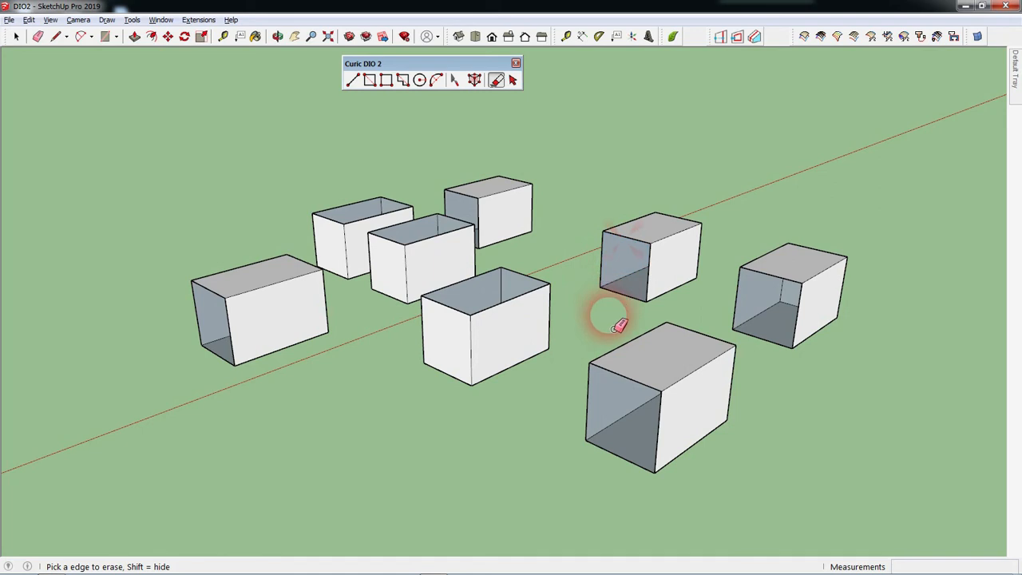
Pick faces of the front-middle box directly through its nested groups with DIO Select, including its long side face, and clear the selection.
{"action": "left_click", "coordinate": [512, 80]}
{"action": "left_click", "coordinate": [434, 339]}
{"action": "left_click", "coordinate": [486, 295]}
{"action": "left_click", "coordinate": [509, 348]}
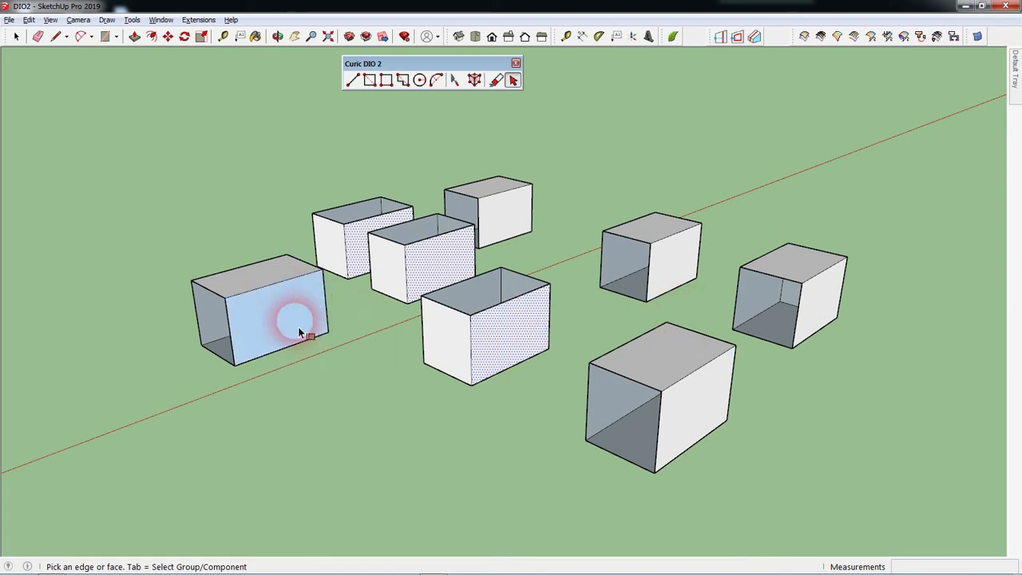
{"action": "right_click", "coordinate": [631, 266]}
{"action": "left_click", "coordinate": [554, 153]}
Pick faces and edges of the rear box with DIO Select, finish on the bottom edge of its open end, and return to the Select tool.
{"action": "left_click", "coordinate": [512, 80]}
{"action": "left_click", "coordinate": [659, 207]}
{"action": "left_click", "coordinate": [643, 254]}
{"action": "left_click", "coordinate": [670, 243]}
{"action": "left_click", "coordinate": [660, 268]}
{"action": "left_click", "coordinate": [639, 307]}
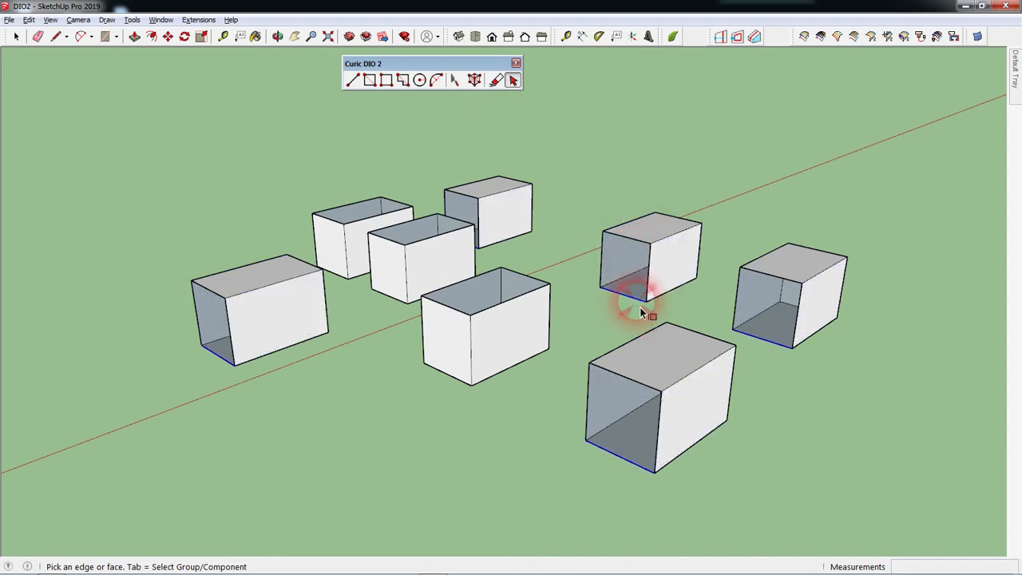
{"action": "key", "text": "space"}
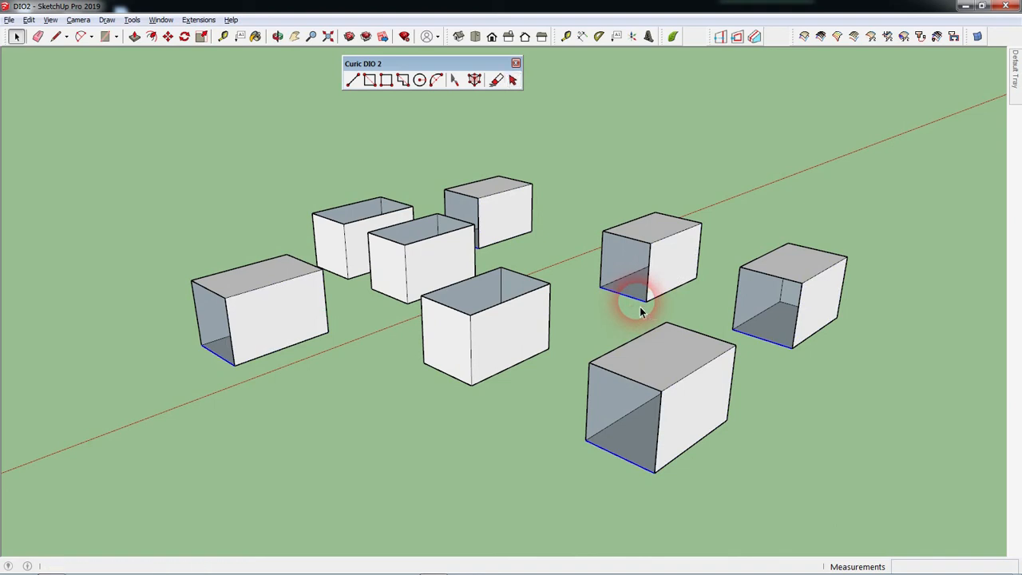